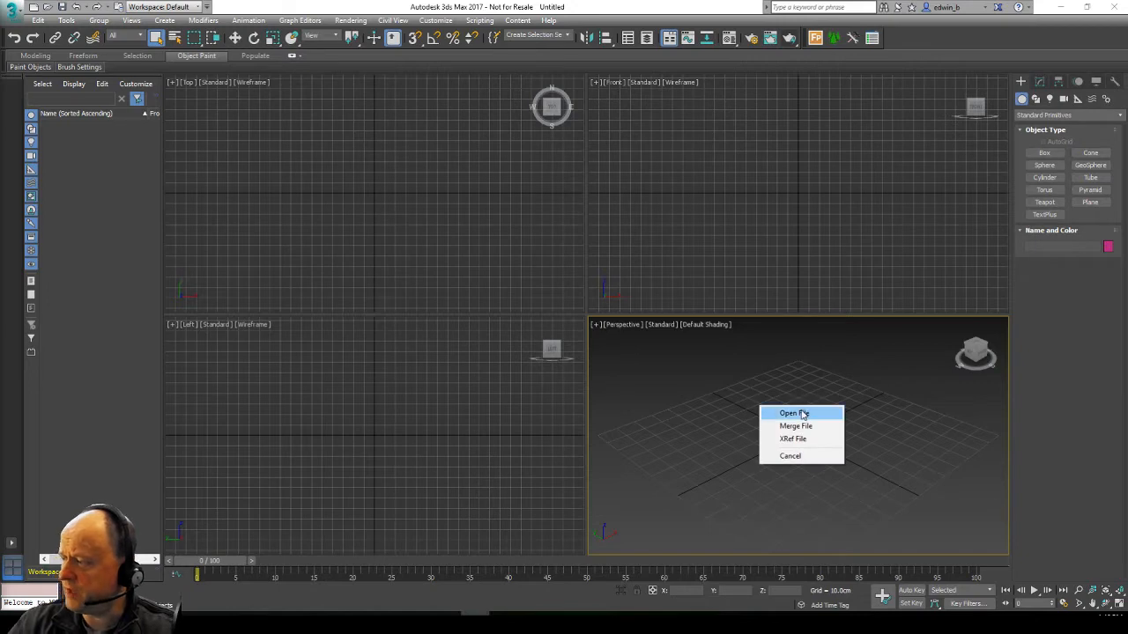
- Open VPC_FREE_02.max despite its missing V-Ray DLLs and convert the whole scene with the fR-SceneConverter utility
{"action": "left_click", "coordinate": [797, 412]}
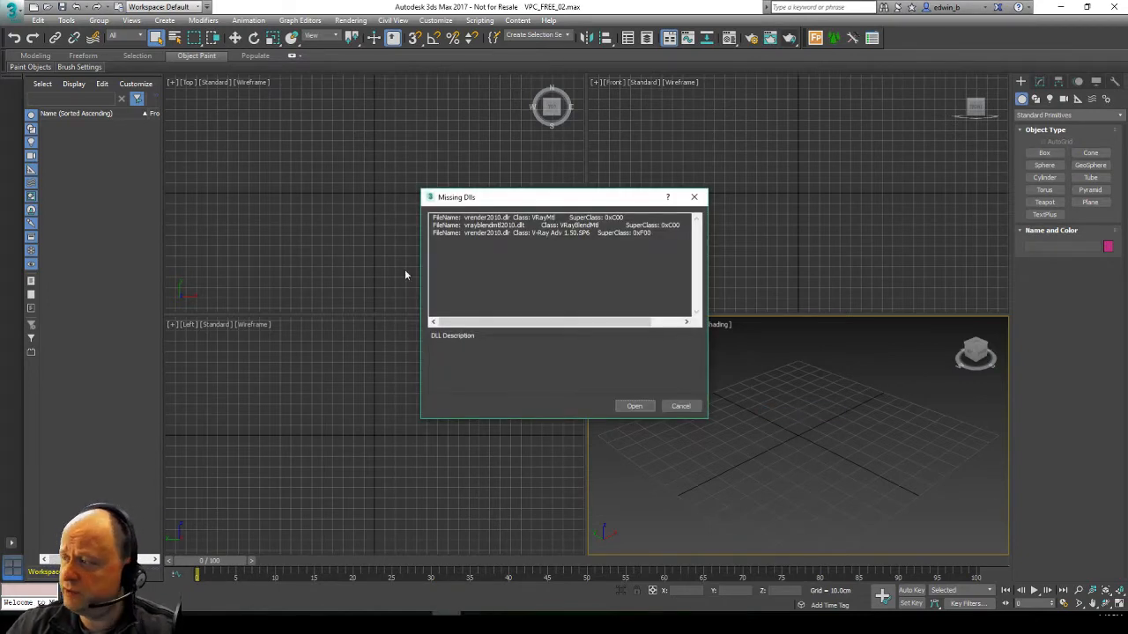
{"action": "left_click", "coordinate": [626, 408]}
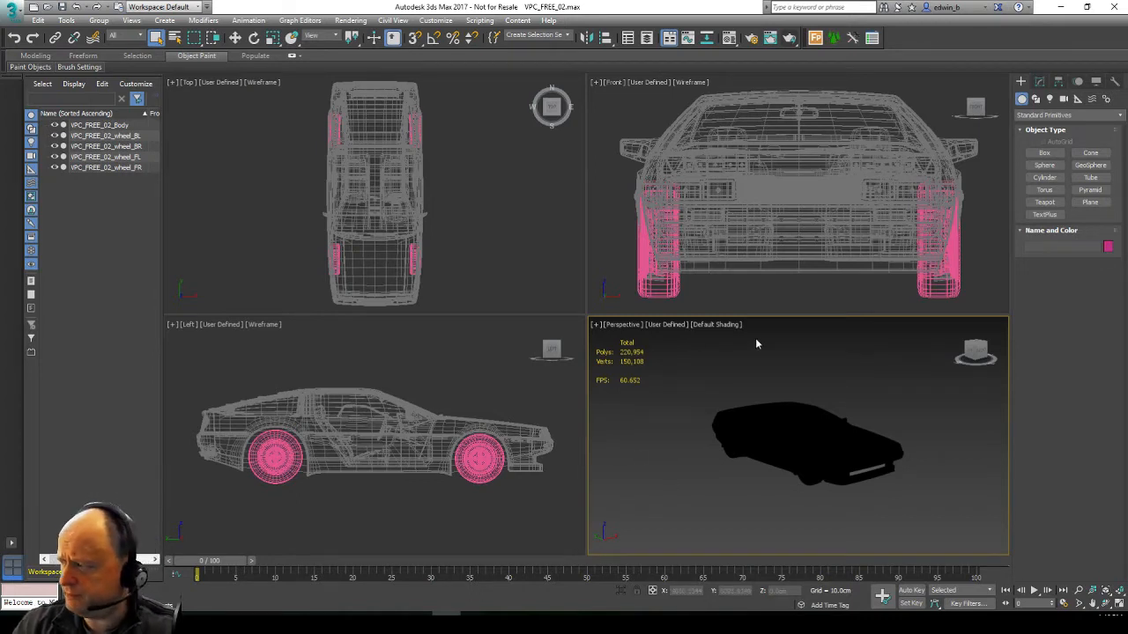
{"action": "left_click", "coordinate": [1114, 81]}
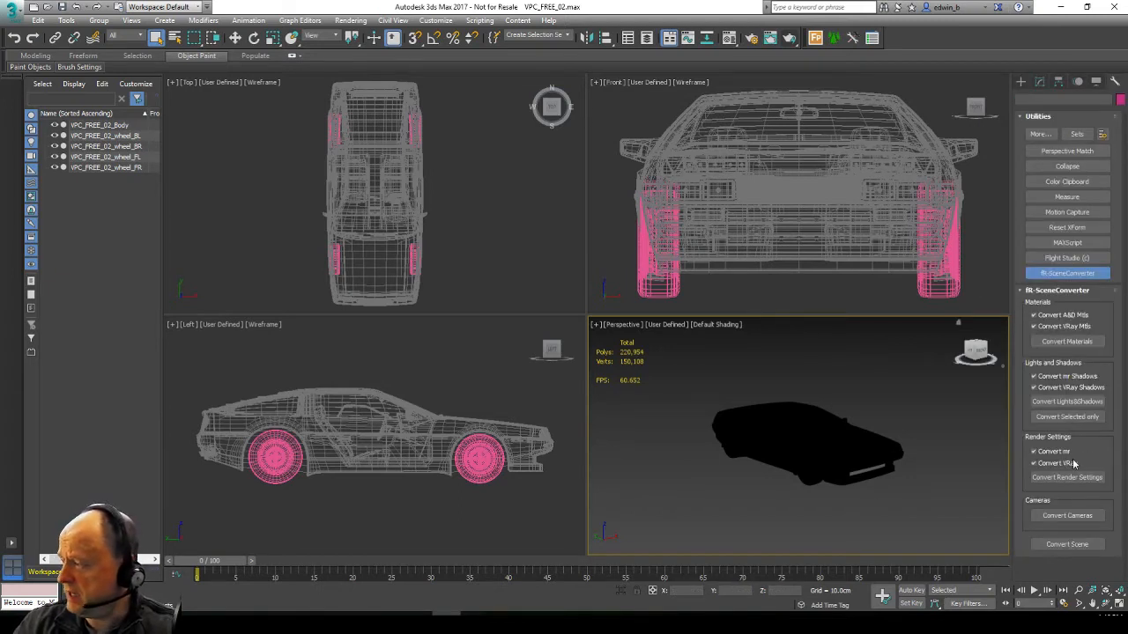
{"action": "left_click", "coordinate": [1058, 544]}
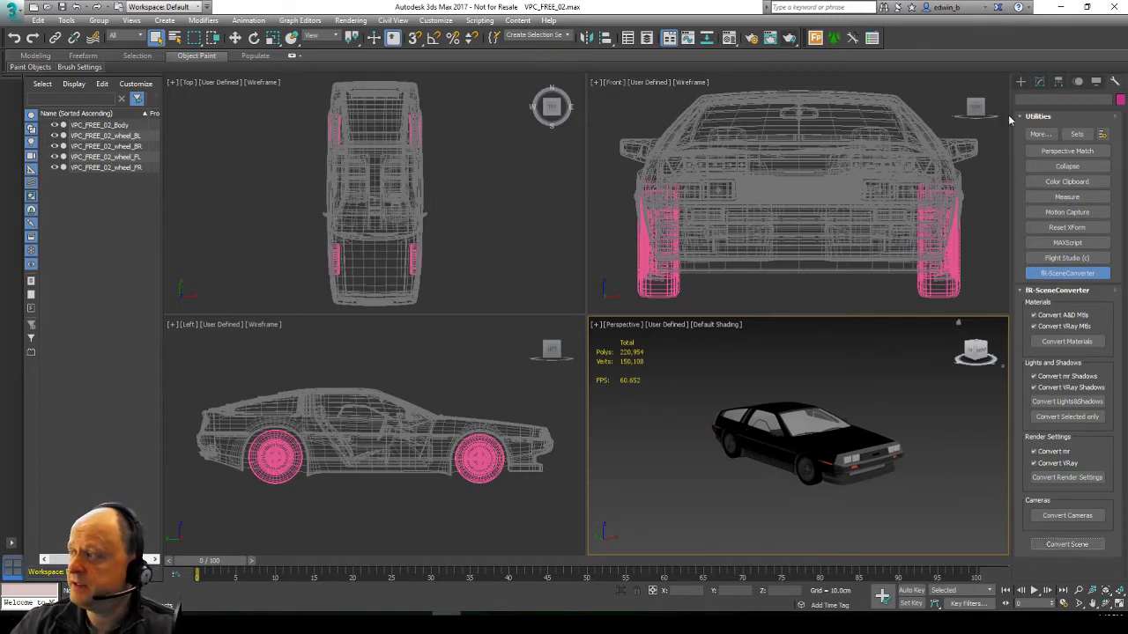
{"action": "left_click", "coordinate": [744, 131]}
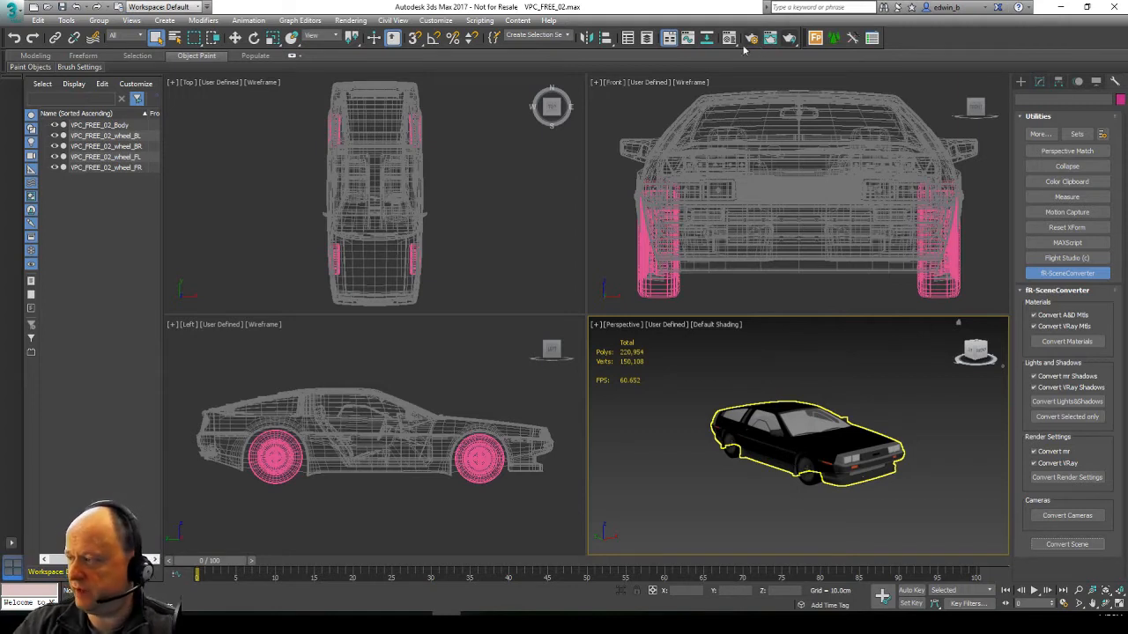
{"action": "left_click", "coordinate": [849, 348]}
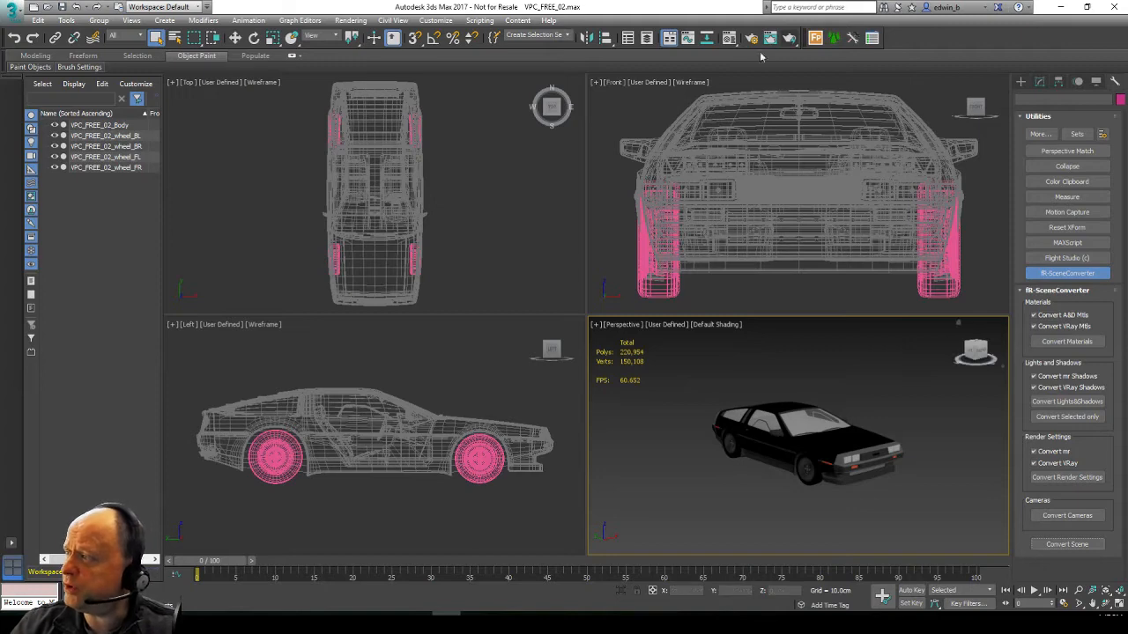
- Enable Global Illumination in the finalRender options of the render setup
{"action": "key", "text": "F10"}
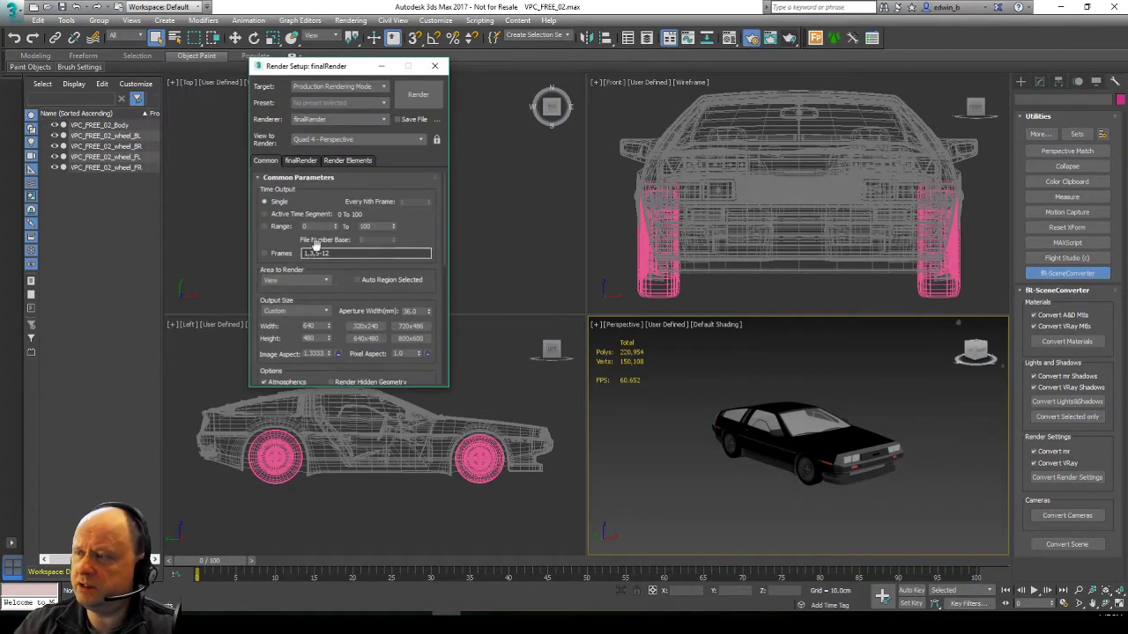
{"action": "left_click", "coordinate": [301, 160]}
{"action": "scroll", "coordinate": [359, 325], "scroll_direction": "down", "scroll_amount": 3}
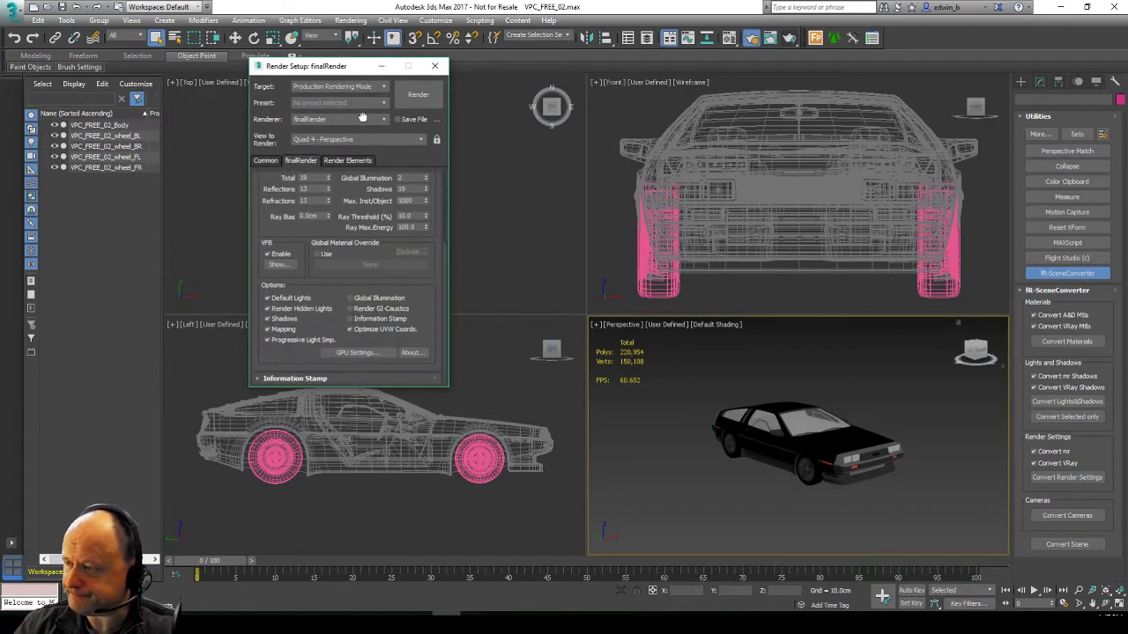
{"action": "left_click", "coordinate": [353, 298]}
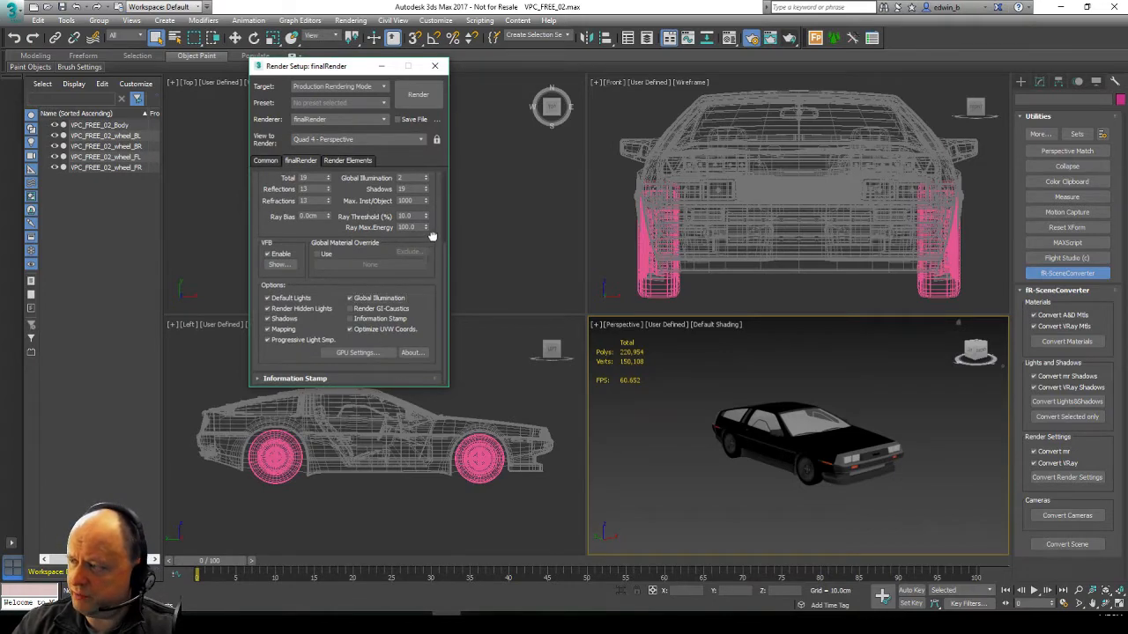
{"action": "scroll", "coordinate": [430, 239], "scroll_direction": "up", "scroll_amount": 3}
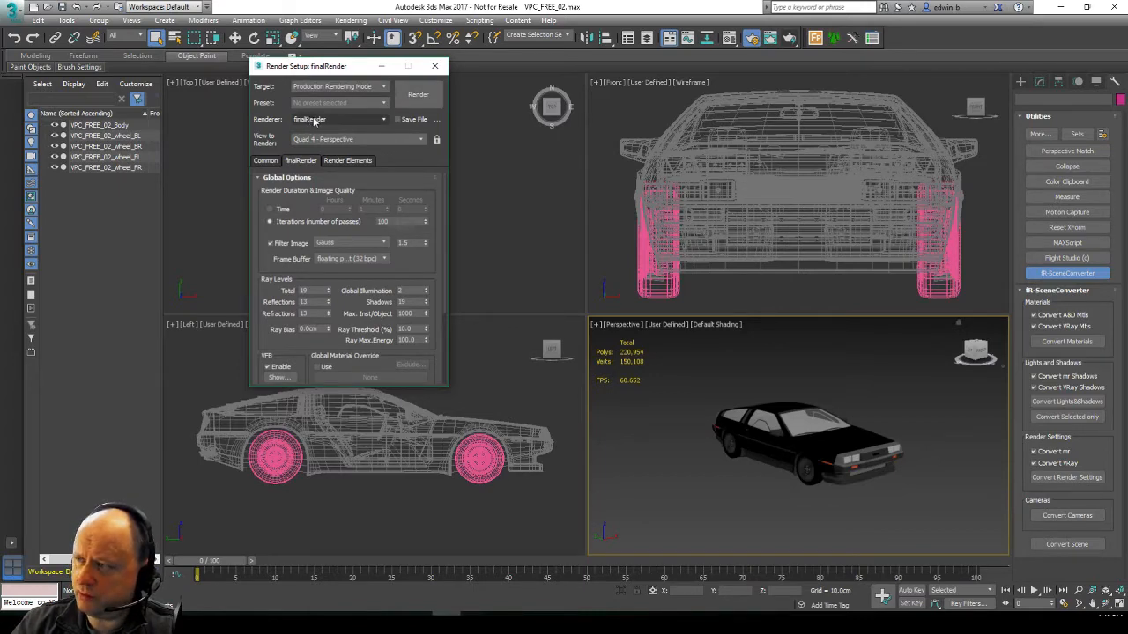
- Test-render the Perspective view of the car, clear all images from the framebuffer history and close the framebuffer
{"action": "left_click", "coordinate": [417, 94]}
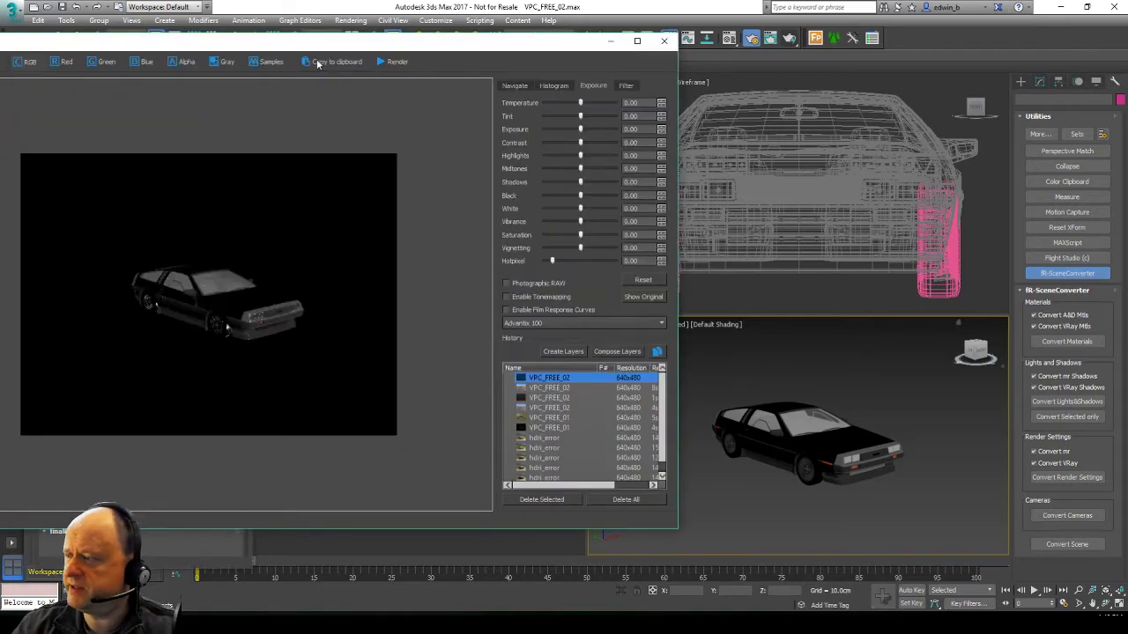
{"action": "left_click_drag", "start_coordinate": [227, 44], "coordinate": [450, 47]}
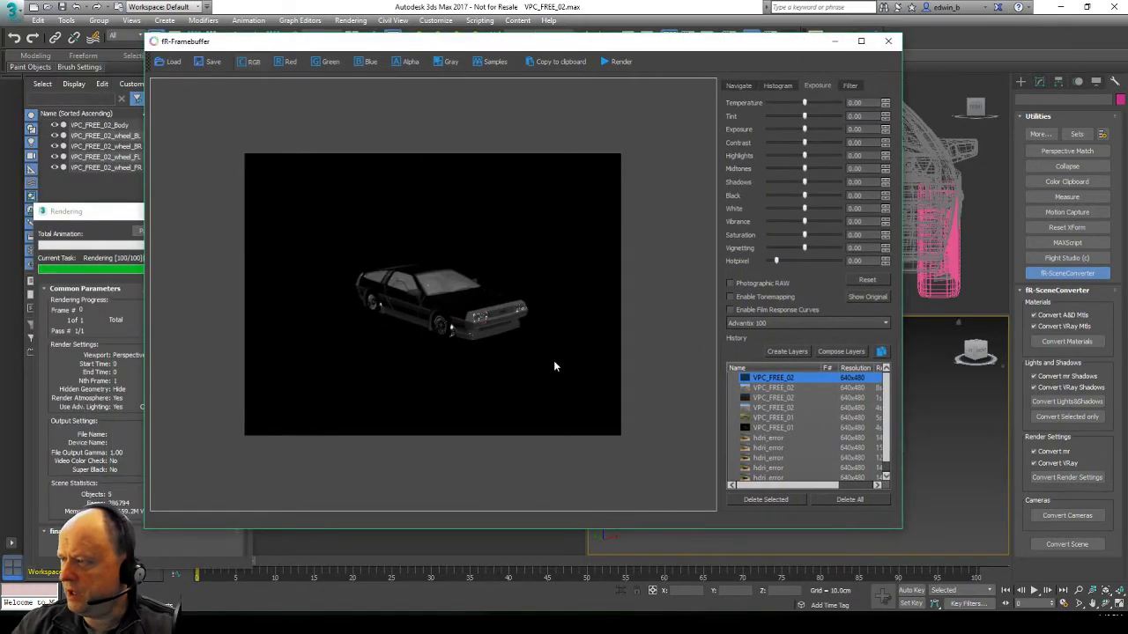
{"action": "left_click", "coordinate": [851, 499]}
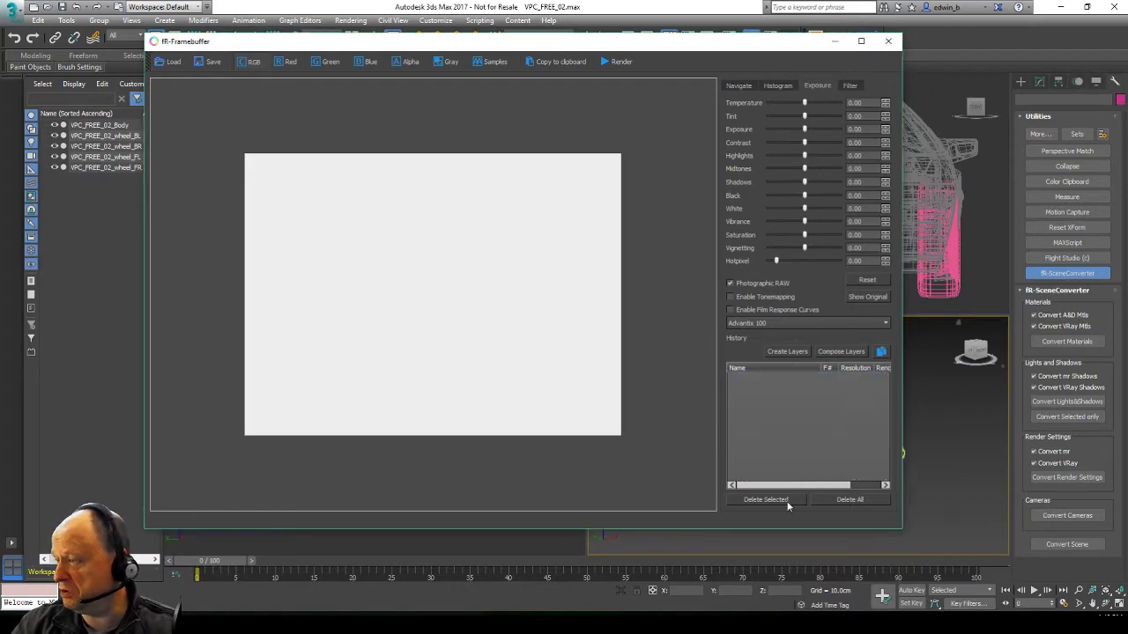
{"action": "left_click", "coordinate": [888, 41]}
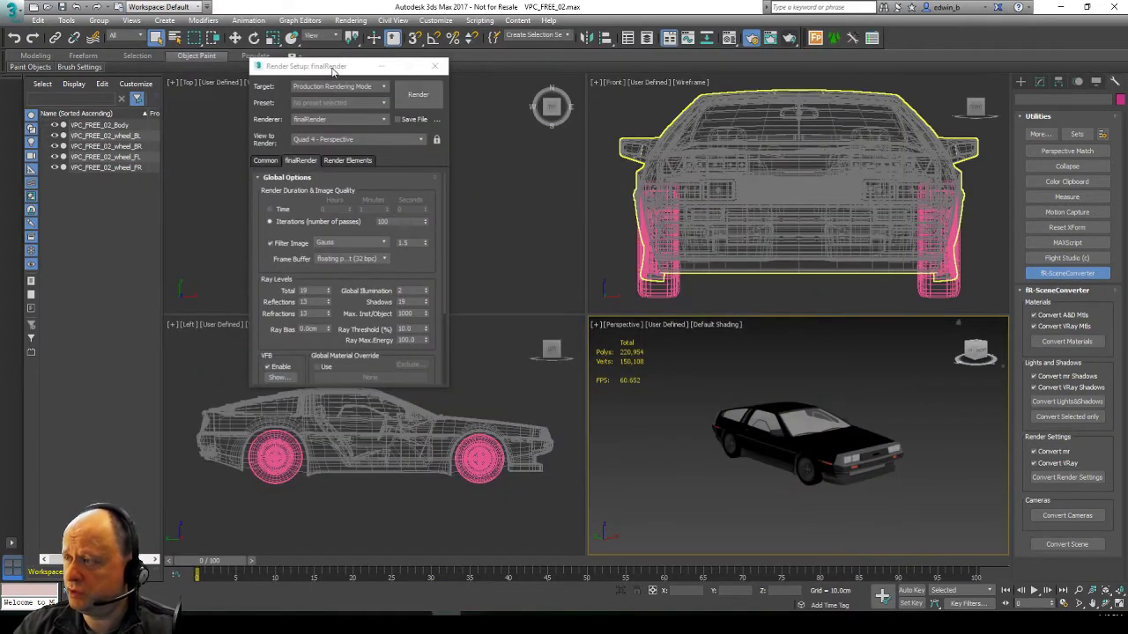
- Assign a Bitmap environment map using Road_to_MonumentValley_Ref.hdr, loaded as Real Pixels (32 bpp) with default exposure
{"action": "left_click_drag", "start_coordinate": [338, 68], "coordinate": [249, 109]}
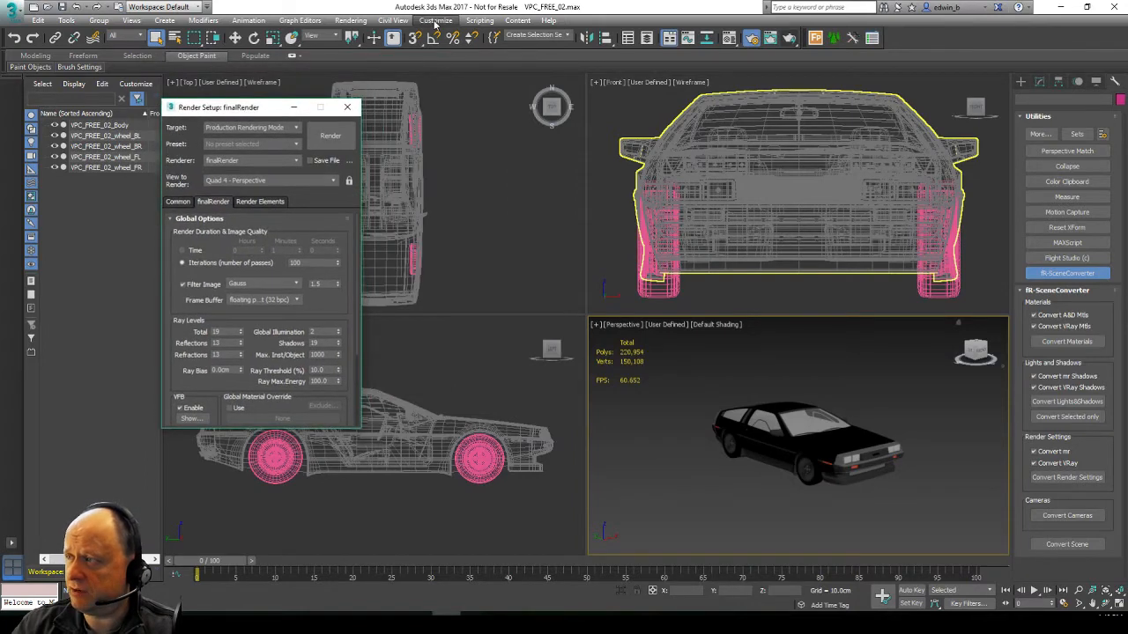
{"action": "left_click", "coordinate": [350, 21]}
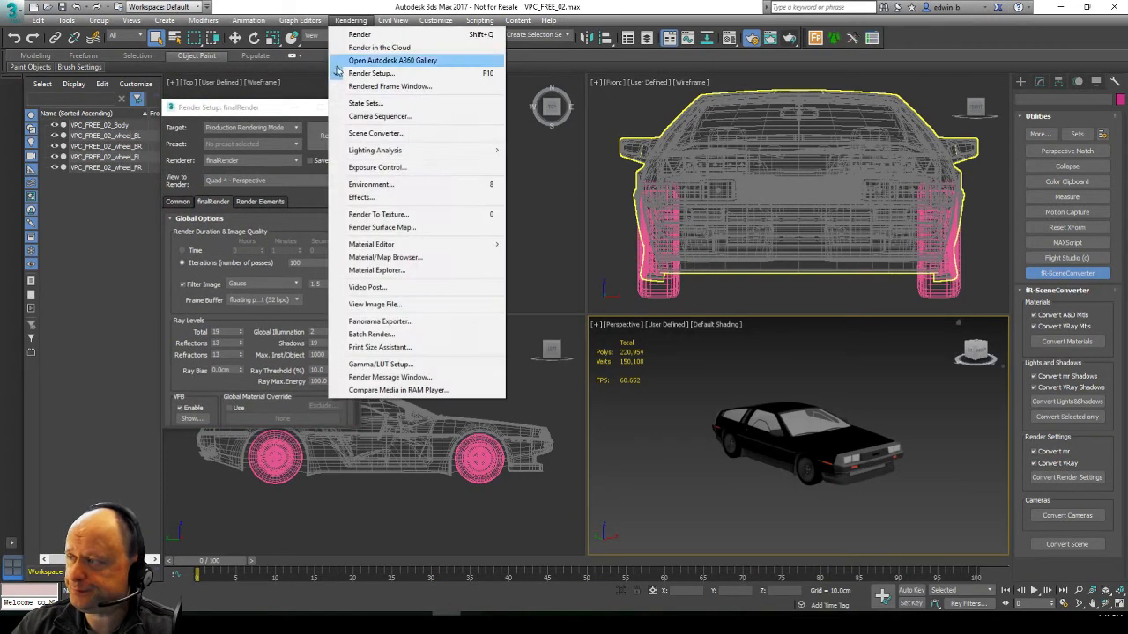
{"action": "left_click", "coordinate": [394, 186]}
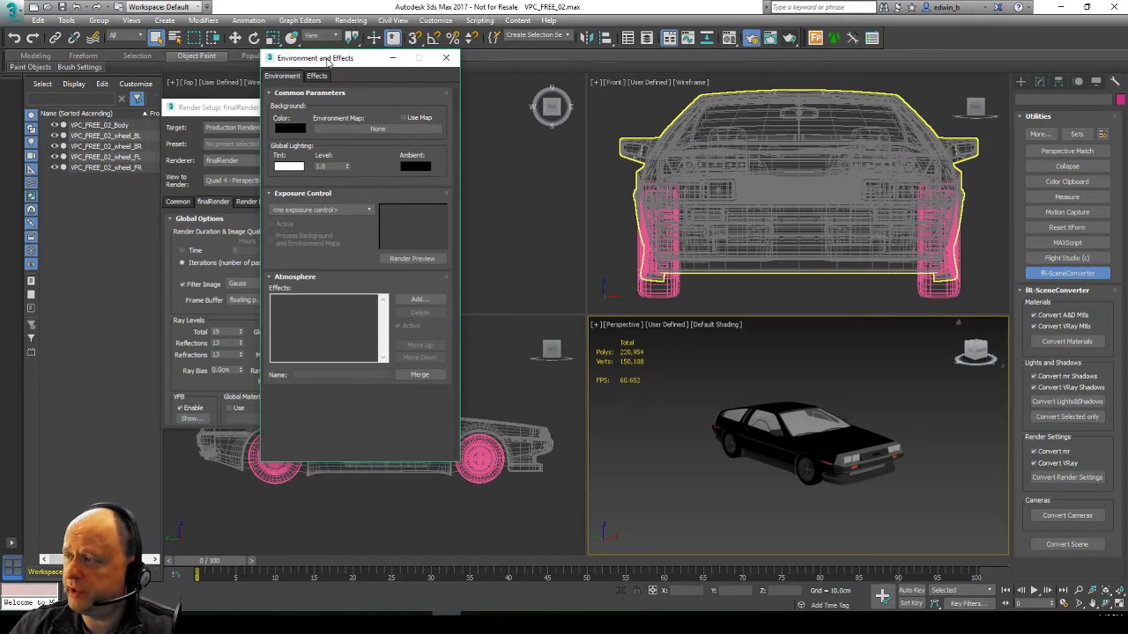
{"action": "left_click_drag", "start_coordinate": [328, 60], "coordinate": [434, 66]}
{"action": "left_click", "coordinate": [476, 135]}
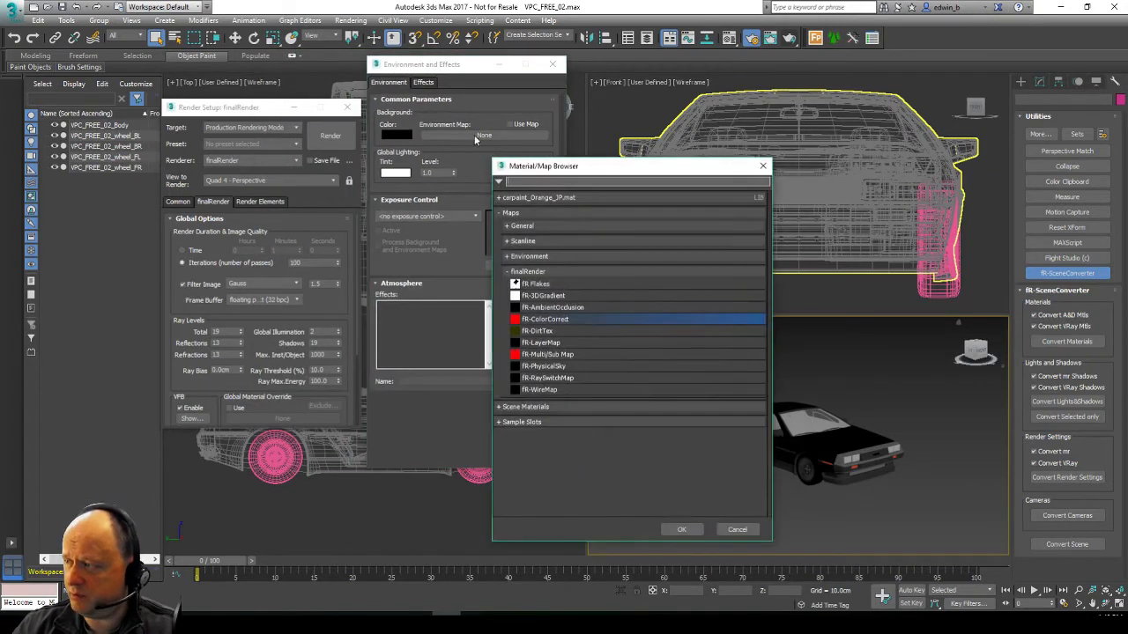
{"action": "left_click", "coordinate": [522, 227]}
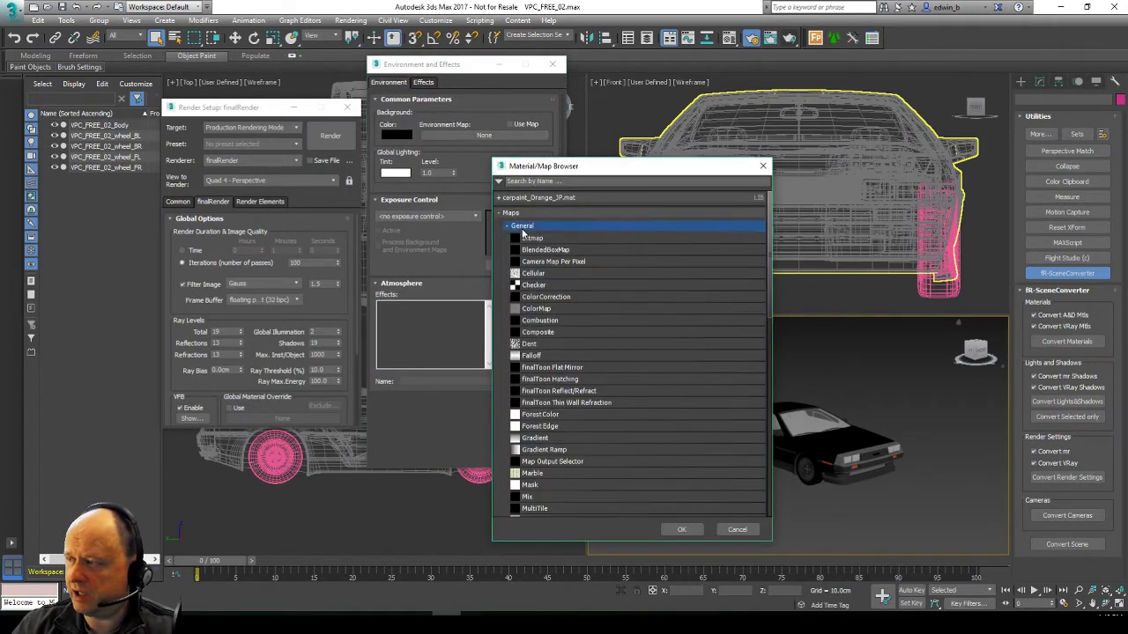
{"action": "left_click", "coordinate": [532, 240]}
{"action": "double_click", "coordinate": [532, 240]}
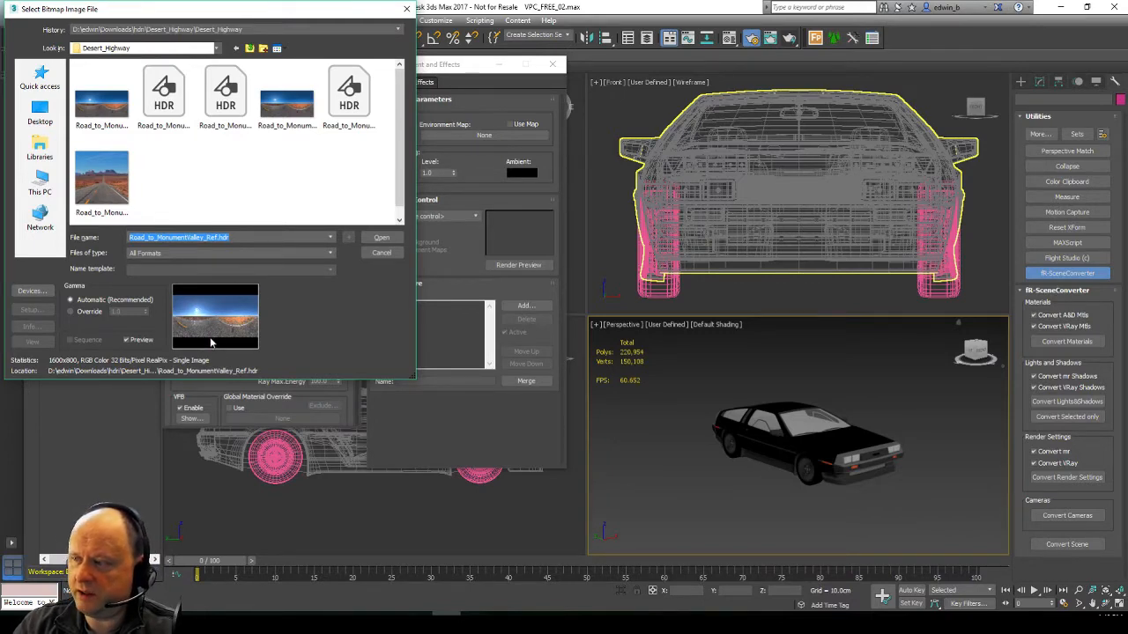
{"action": "left_click", "coordinate": [382, 237]}
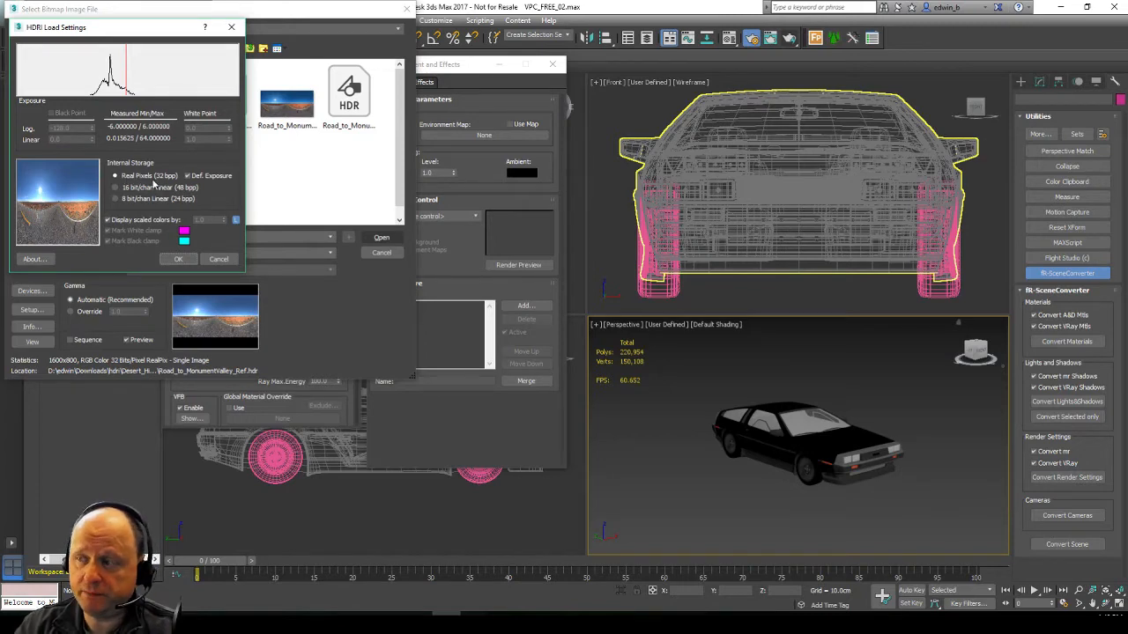
{"action": "left_click", "coordinate": [176, 260]}
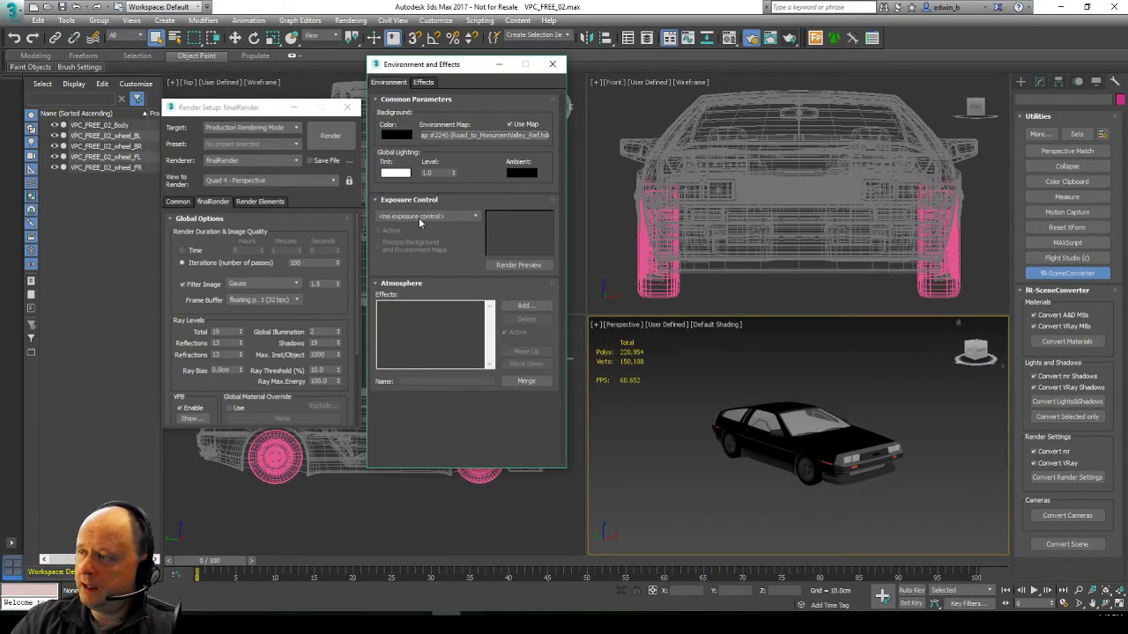
- Rearrange the render setup and environment dialogs, render the car with the HDR environment, and close the framebuffer
{"action": "left_click", "coordinate": [246, 110]}
{"action": "left_click_drag", "start_coordinate": [246, 110], "coordinate": [152, 114]}
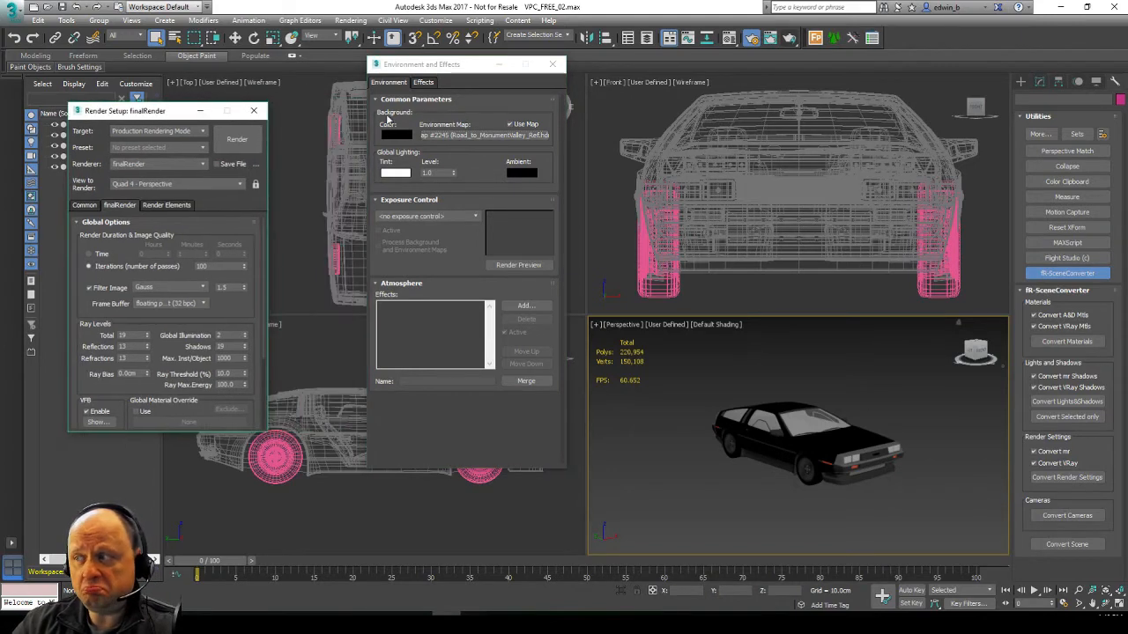
{"action": "left_click_drag", "start_coordinate": [466, 70], "coordinate": [372, 79]}
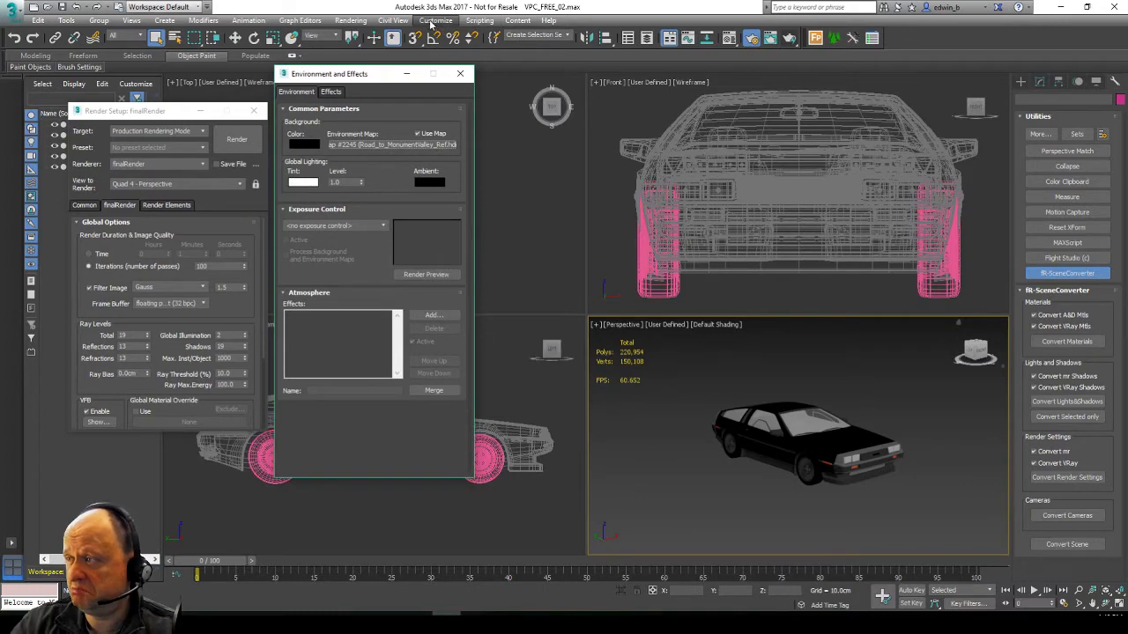
{"action": "left_click", "coordinate": [235, 139]}
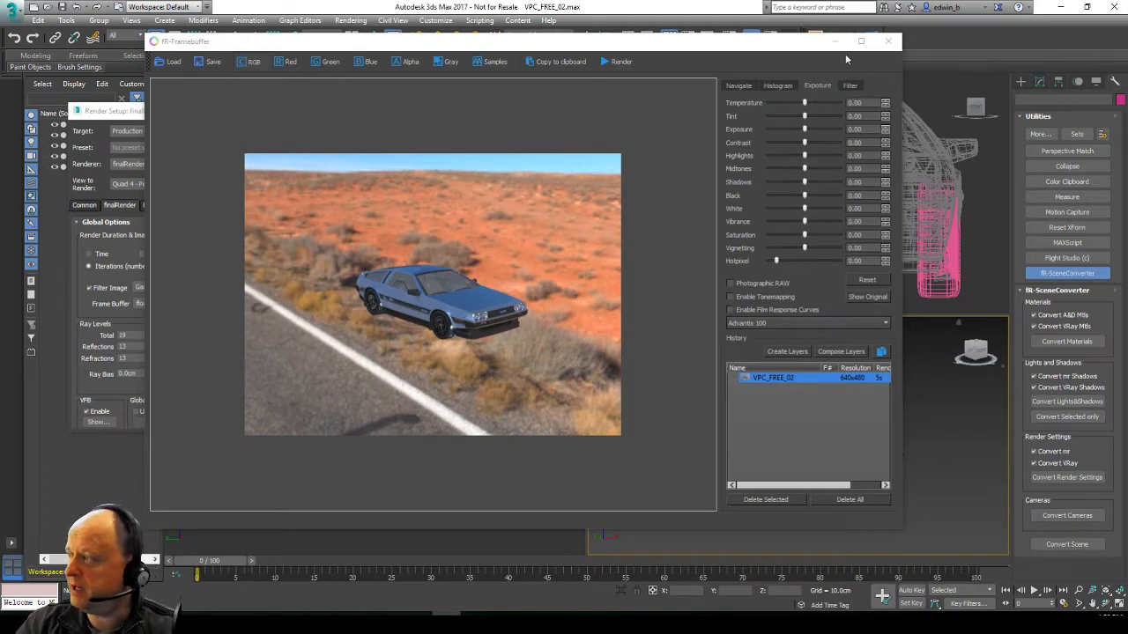
{"action": "left_click", "coordinate": [888, 41]}
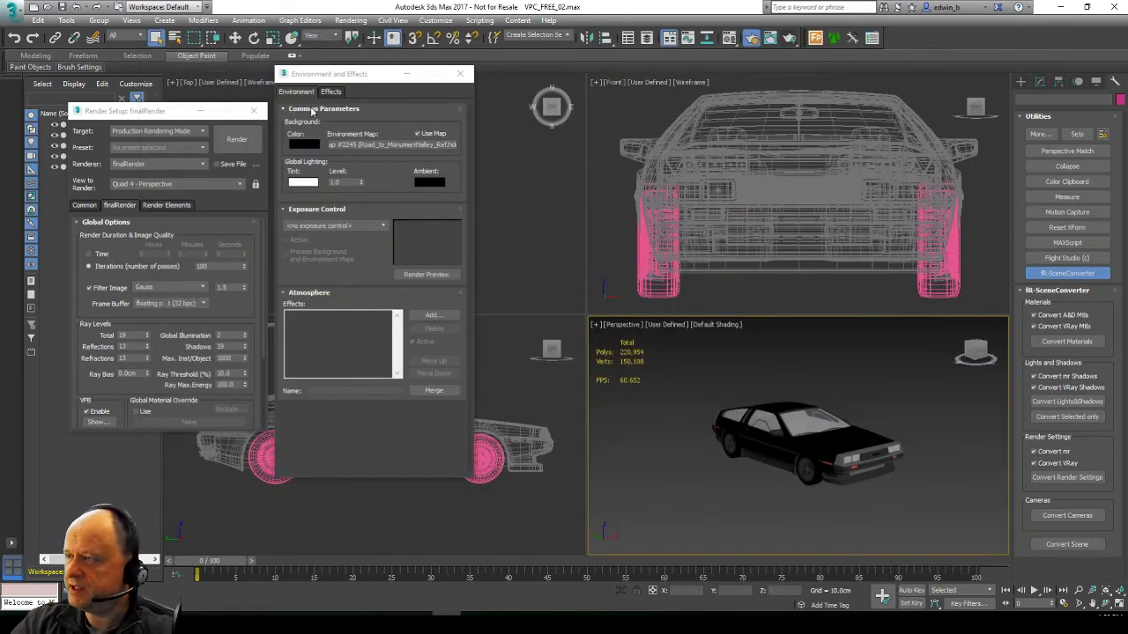
- Set the Perspective viewport's background to Environment Background
{"action": "left_click", "coordinate": [717, 326]}
{"action": "mouse_move", "coordinate": [802, 483]}
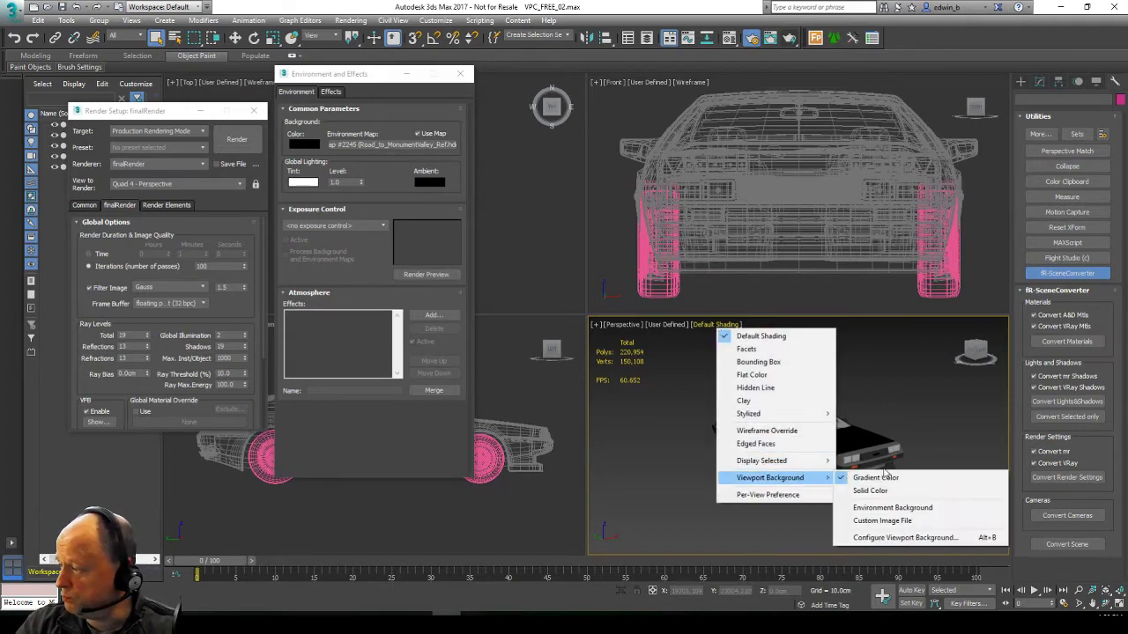
{"action": "left_click", "coordinate": [909, 509]}
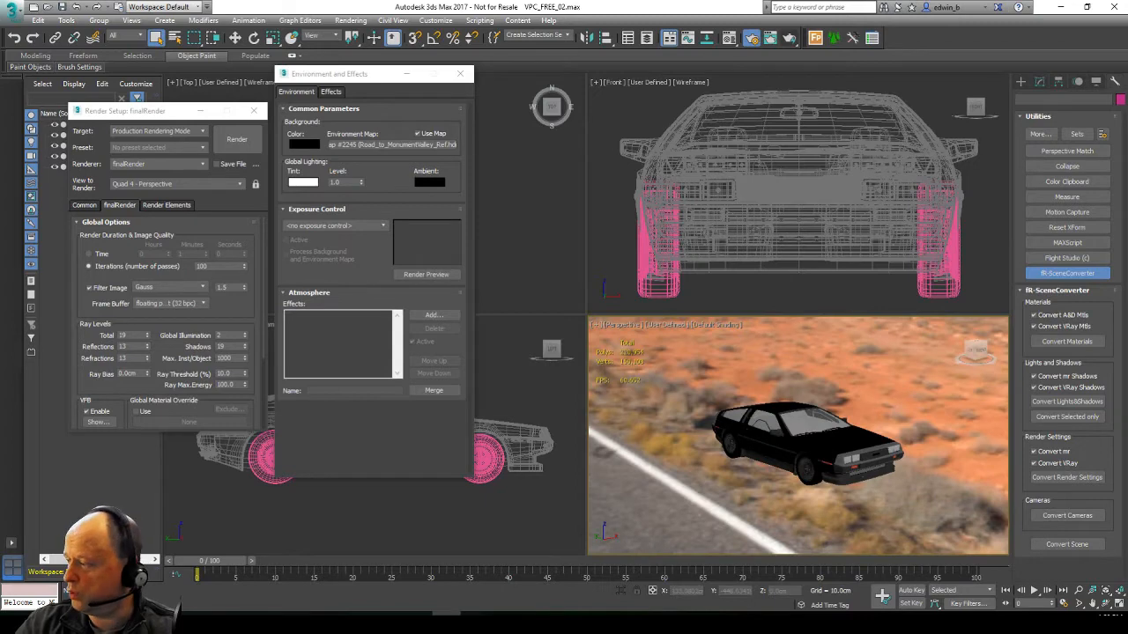
- Frame the car head-on over the desert road in the Perspective viewport and create a physical camera from that view
{"action": "left_click", "coordinate": [1107, 605]}
{"action": "left_click_drag", "start_coordinate": [831, 421], "coordinate": [789, 427]}
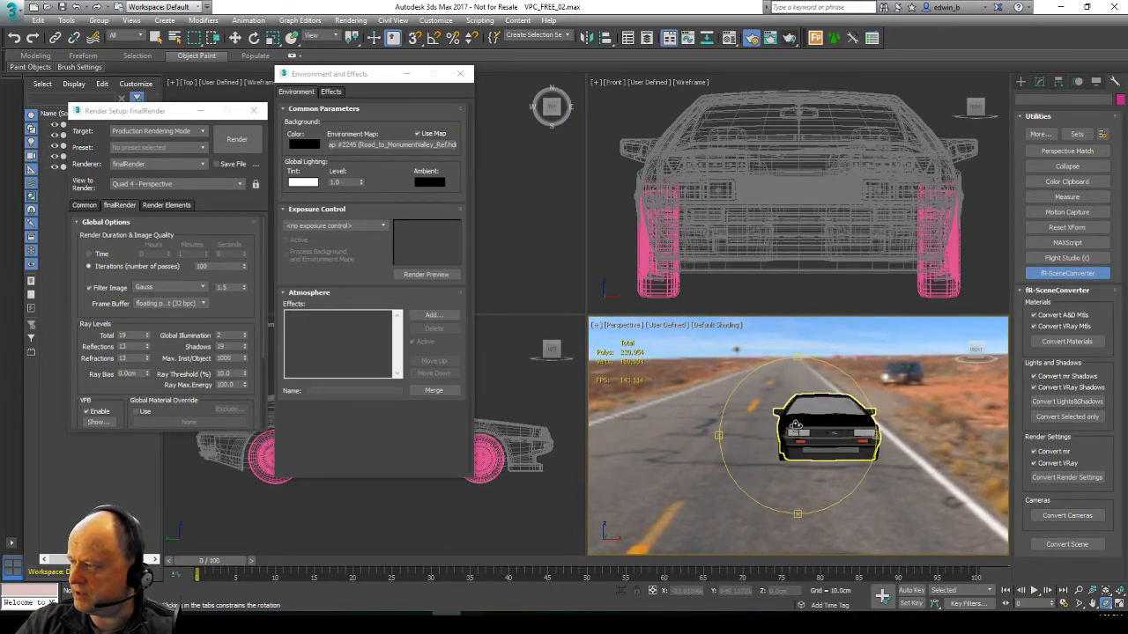
{"action": "left_click", "coordinate": [1077, 589]}
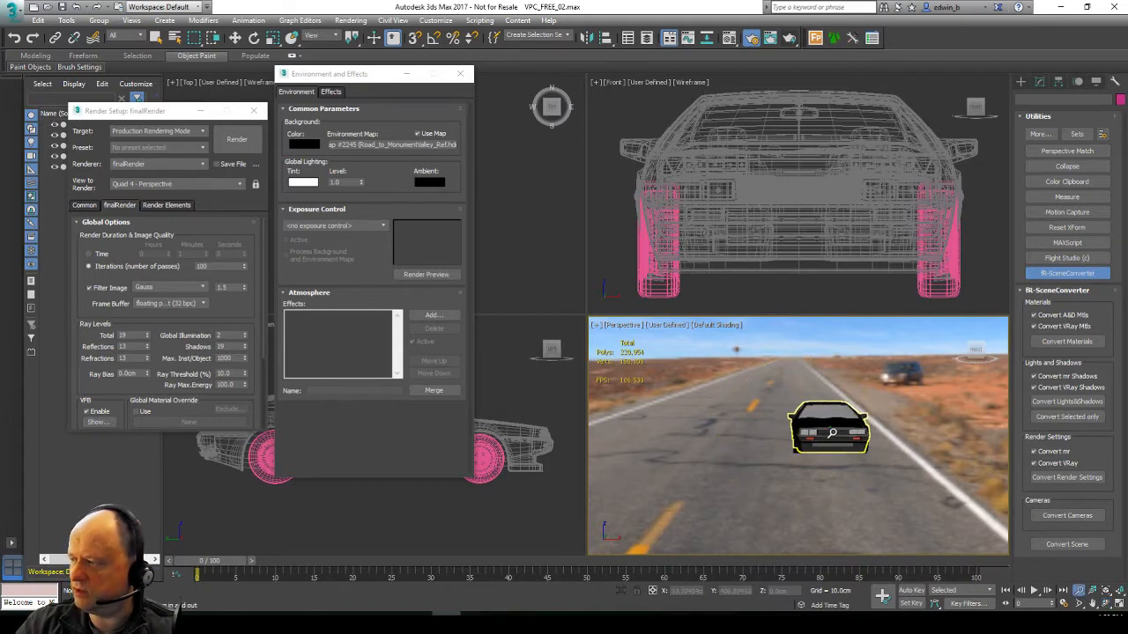
{"action": "left_click_drag", "start_coordinate": [832, 449], "coordinate": [833, 413]}
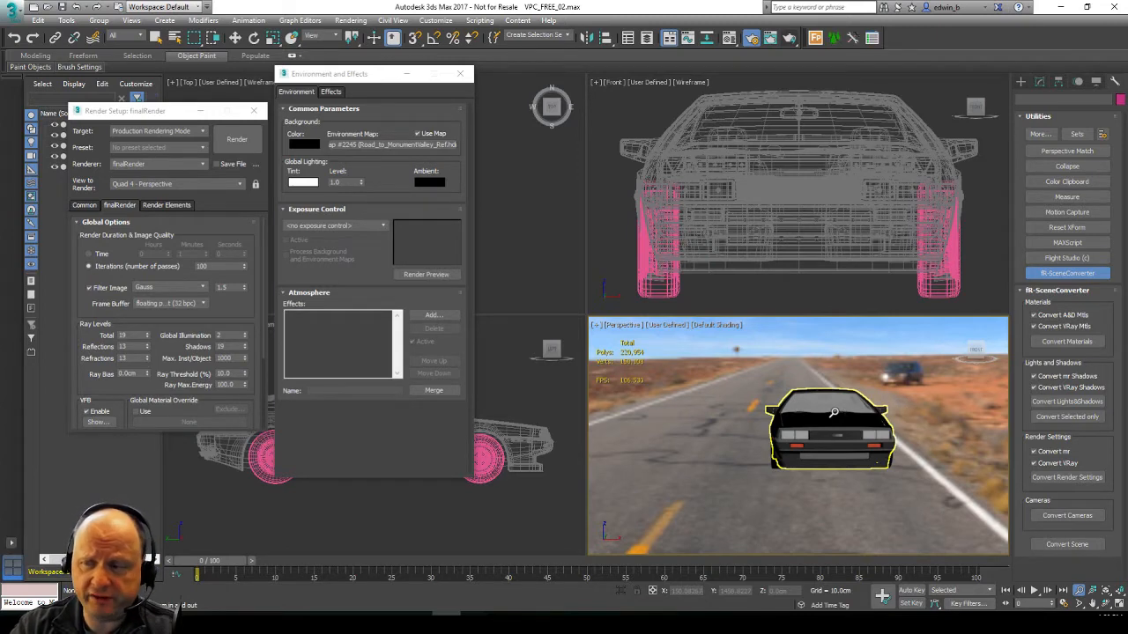
{"action": "right_click", "coordinate": [721, 365]}
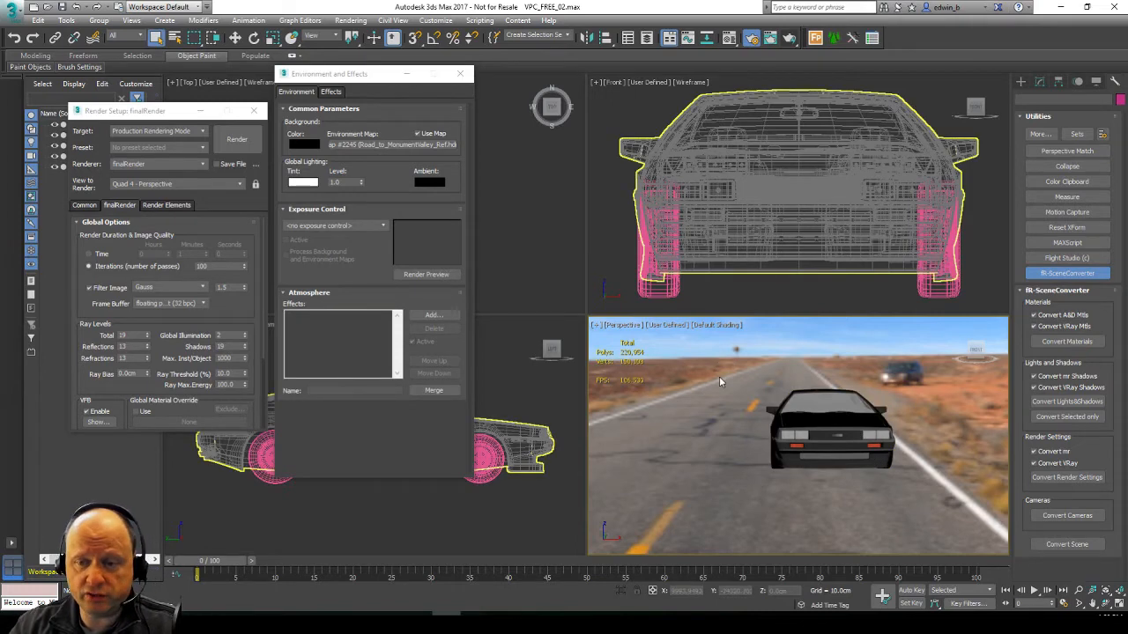
{"action": "key", "text": "ctrl+c"}
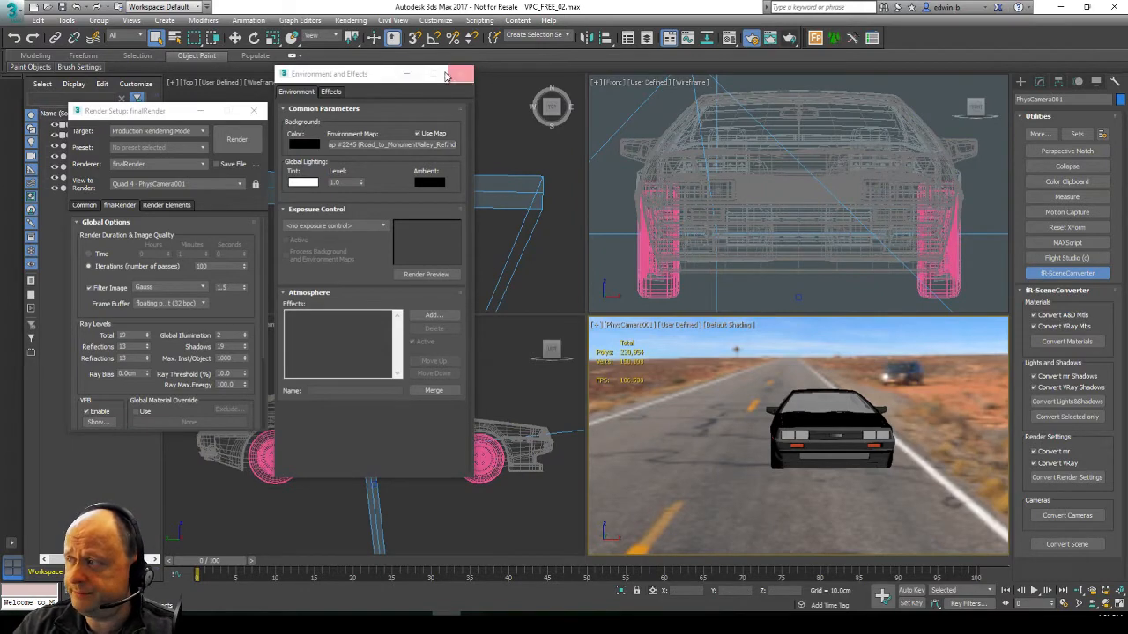
- Nudge the physical camera in the Top viewport and orbit its view so the car appears at an angle from the front
{"action": "left_click_drag", "start_coordinate": [445, 76], "coordinate": [180, 100]}
{"action": "scroll", "coordinate": [459, 235], "scroll_direction": "up", "scroll_amount": 5}
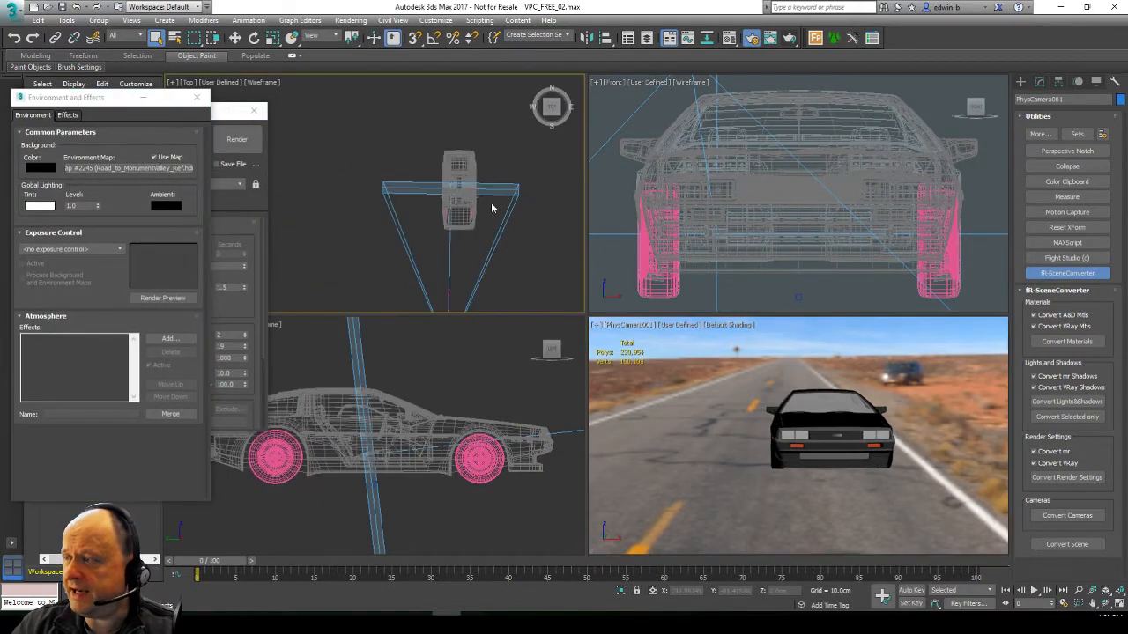
{"action": "middle_click_drag", "start_coordinate": [449, 240], "coordinate": [421, 154]}
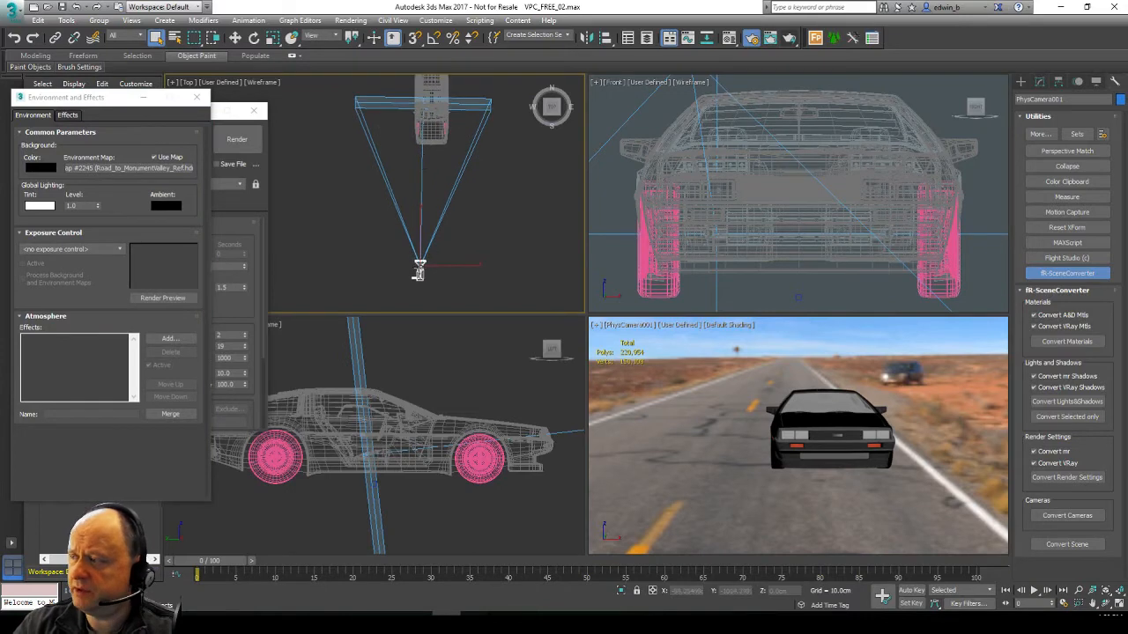
{"action": "left_click_drag", "start_coordinate": [419, 273], "coordinate": [423, 271]}
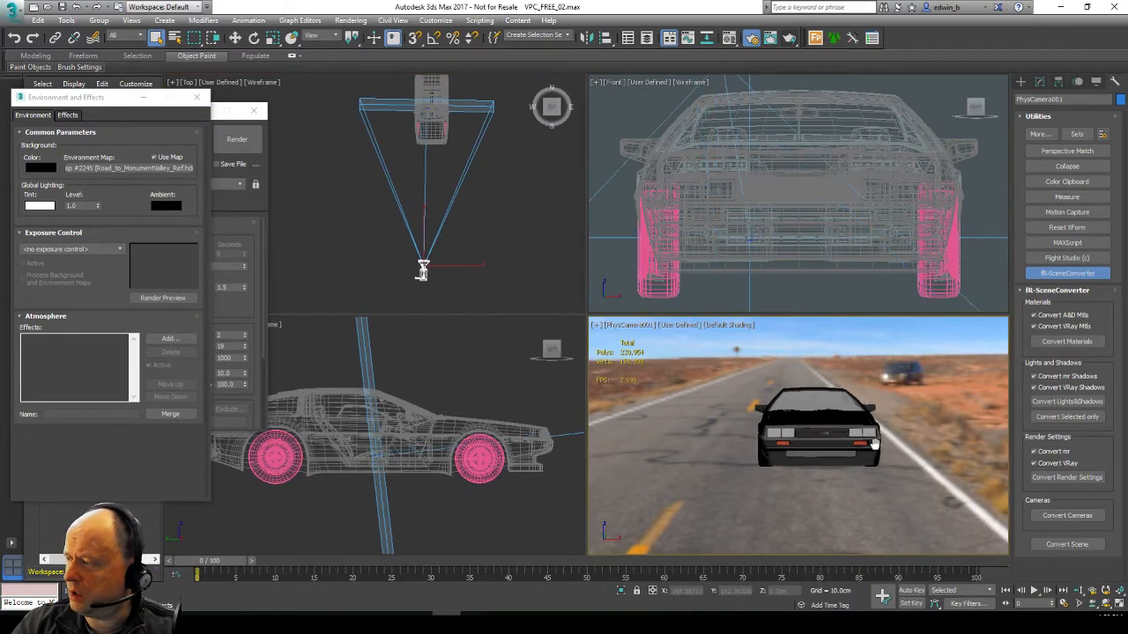
{"action": "left_click", "coordinate": [1105, 604]}
{"action": "left_click_drag", "start_coordinate": [800, 431], "coordinate": [809, 390]}
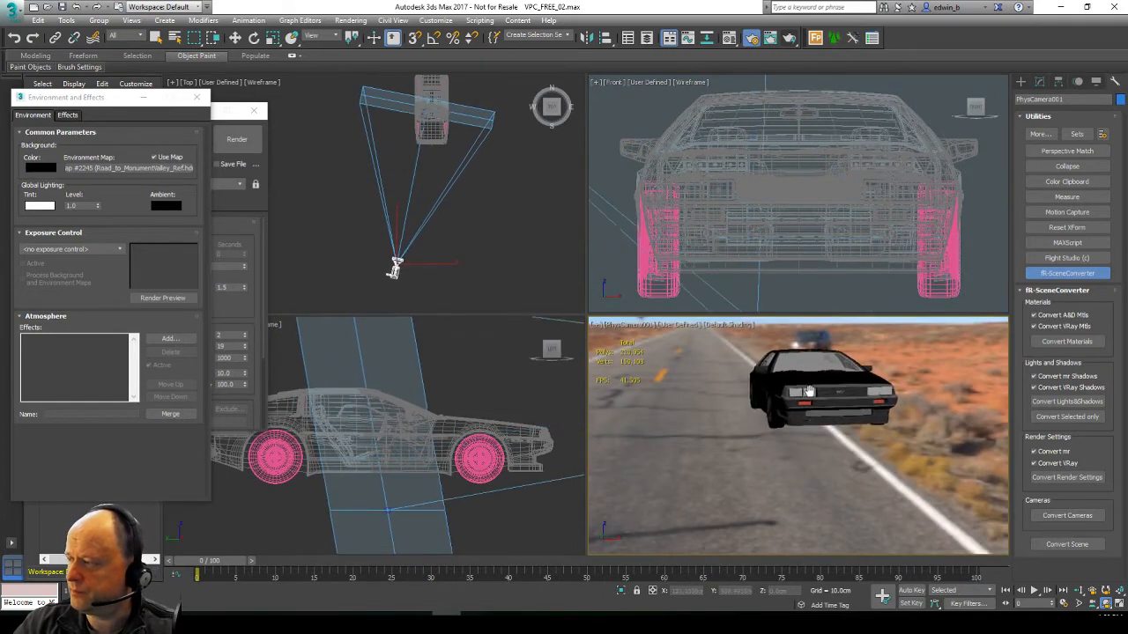
{"action": "middle_click_drag", "start_coordinate": [809, 390], "coordinate": [794, 404]}
- Lower the physical camera and raise its target in the side viewport, bringing the horizon back into the camera view
{"action": "middle_click_drag", "start_coordinate": [437, 394], "coordinate": [390, 397]}
{"action": "scroll", "coordinate": [390, 397], "scroll_direction": "down", "scroll_amount": 5}
{"action": "middle_click_drag", "start_coordinate": [480, 397], "coordinate": [383, 403]}
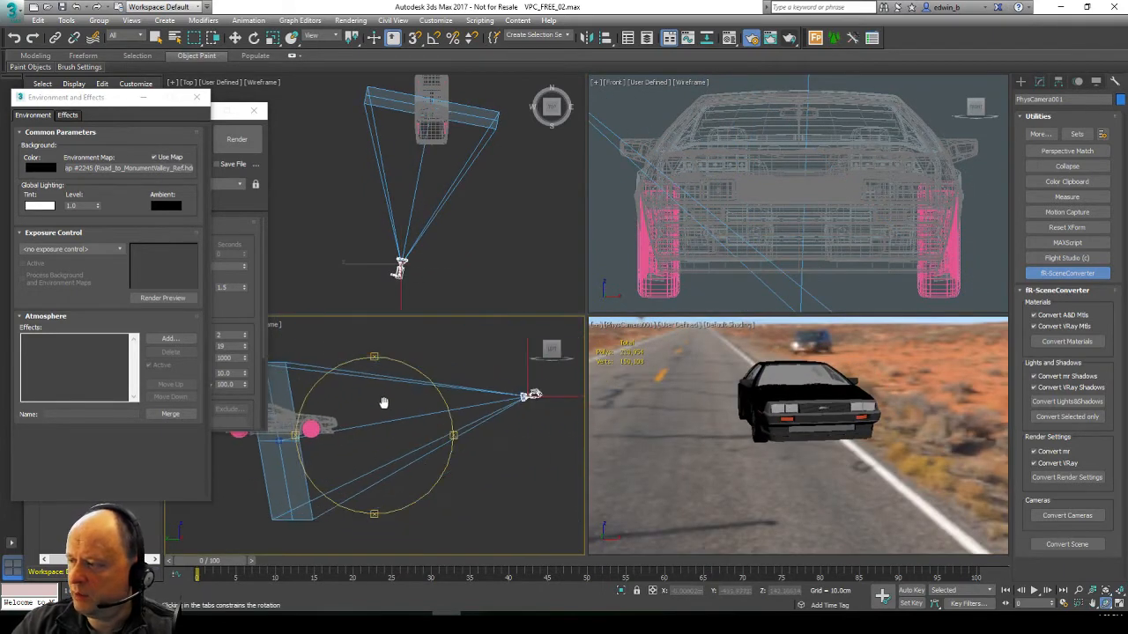
{"action": "left_click", "coordinate": [234, 37]}
{"action": "left_click", "coordinate": [528, 393]}
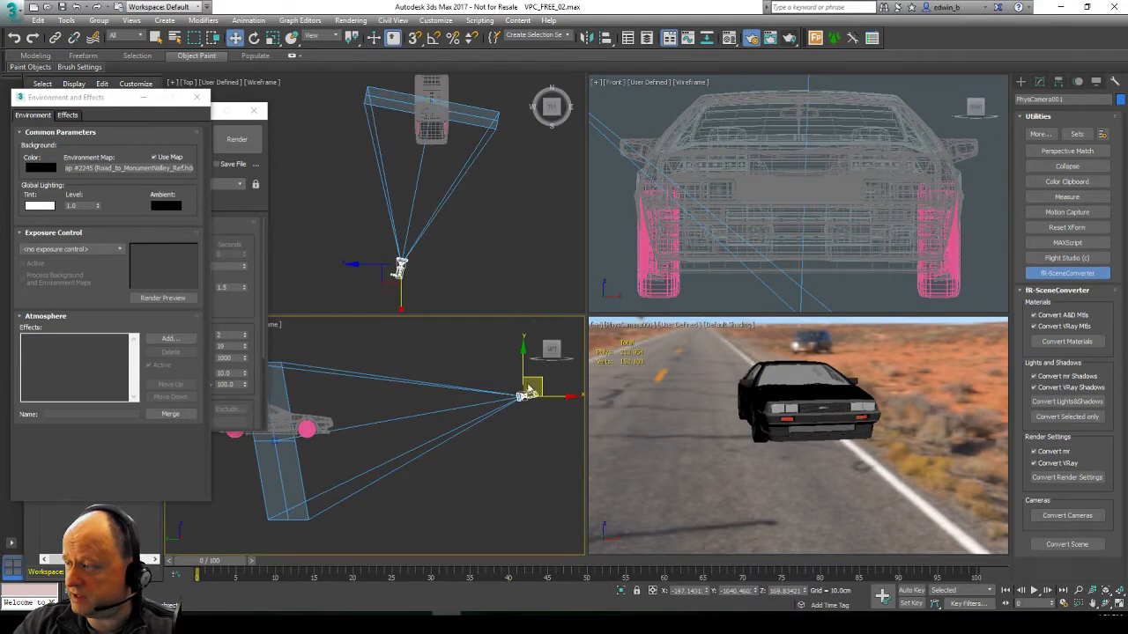
{"action": "left_click_drag", "start_coordinate": [528, 393], "coordinate": [526, 411]}
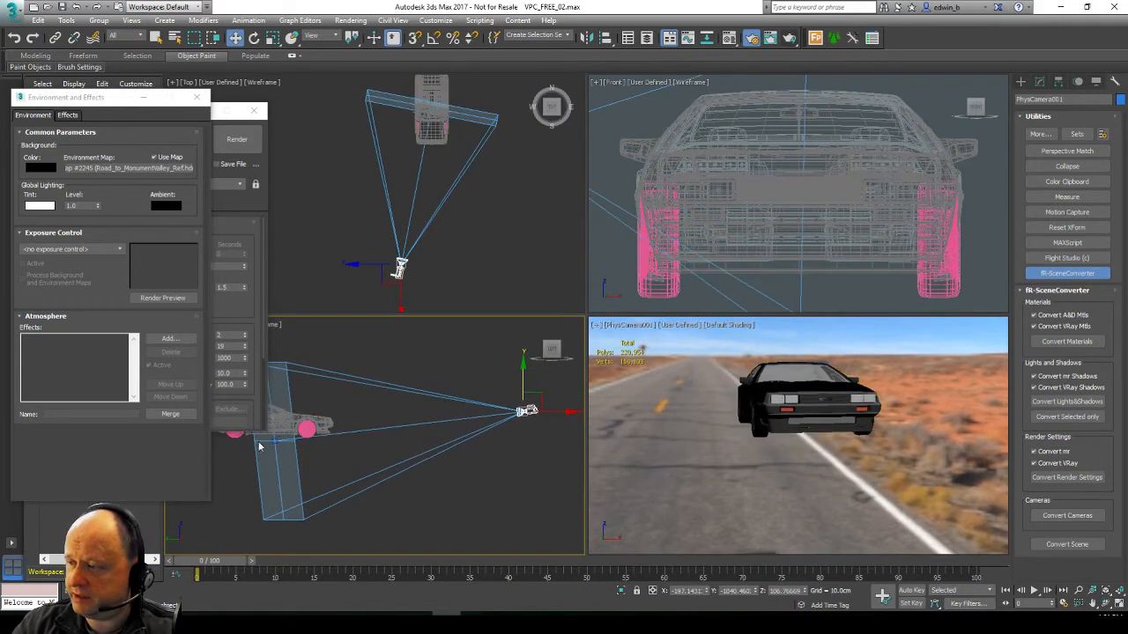
{"action": "left_click", "coordinate": [275, 441]}
{"action": "left_click_drag", "start_coordinate": [275, 442], "coordinate": [276, 422]}
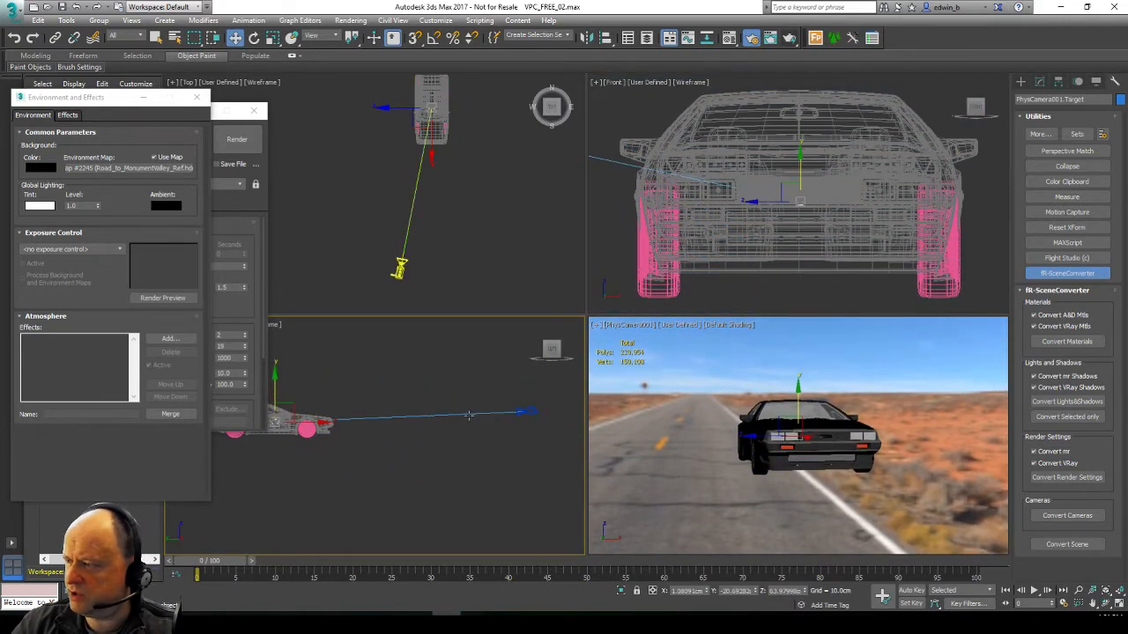
{"action": "left_click", "coordinate": [526, 411]}
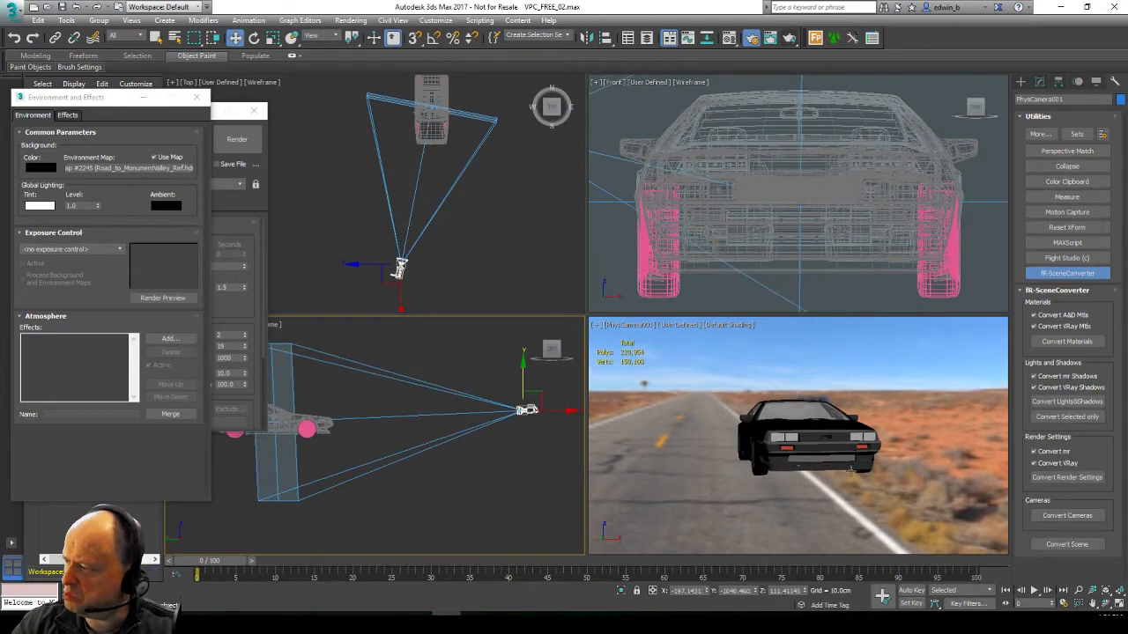
- Reframe the camera view so the car sits on the road beside the white edge line, with the camera farther back
{"action": "left_click", "coordinate": [1098, 604]}
{"action": "left_click_drag", "start_coordinate": [857, 493], "coordinate": [768, 518]}
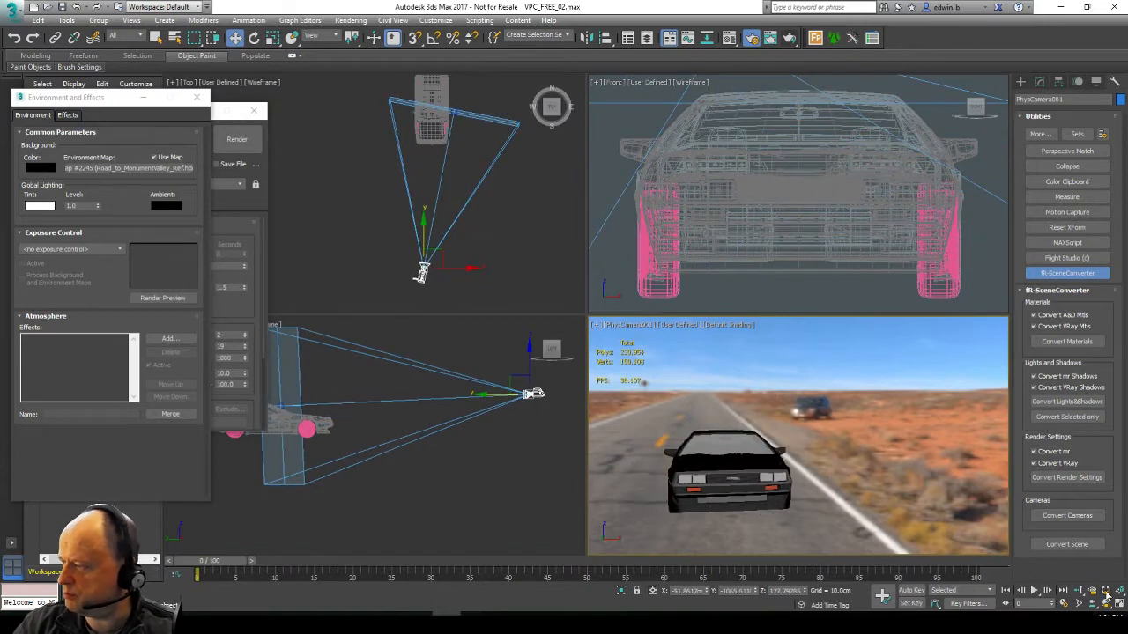
{"action": "left_click", "coordinate": [1080, 594]}
{"action": "left_click_drag", "start_coordinate": [774, 409], "coordinate": [744, 428]}
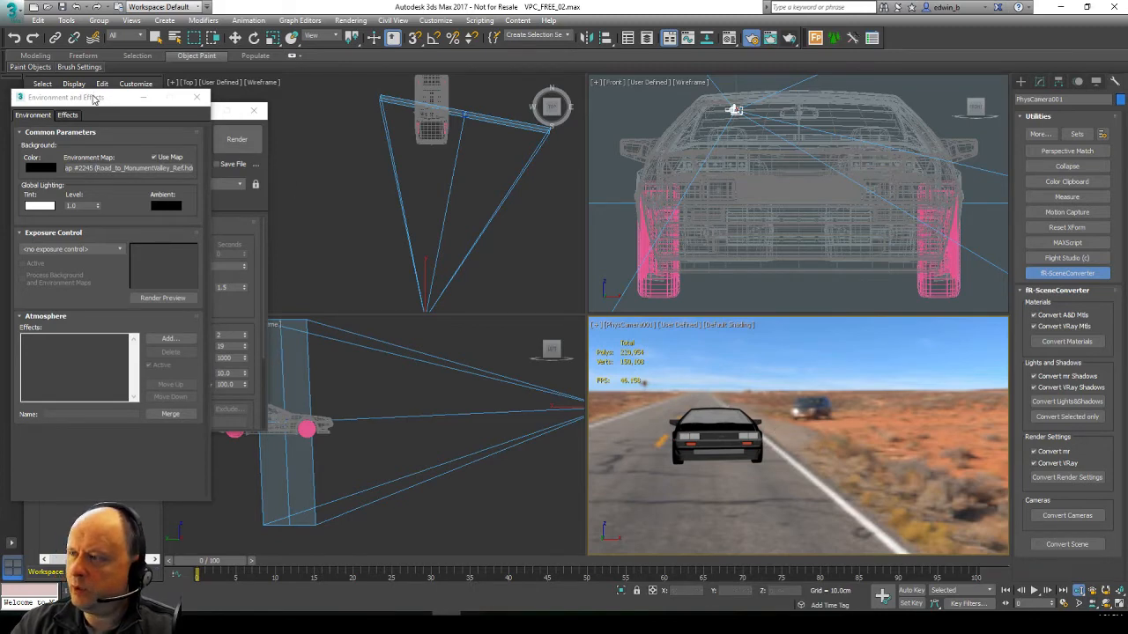
- Rearrange the environment dialog, render the PhysCamera001 view, and close the framebuffer
{"action": "left_click_drag", "start_coordinate": [97, 98], "coordinate": [357, 79]}
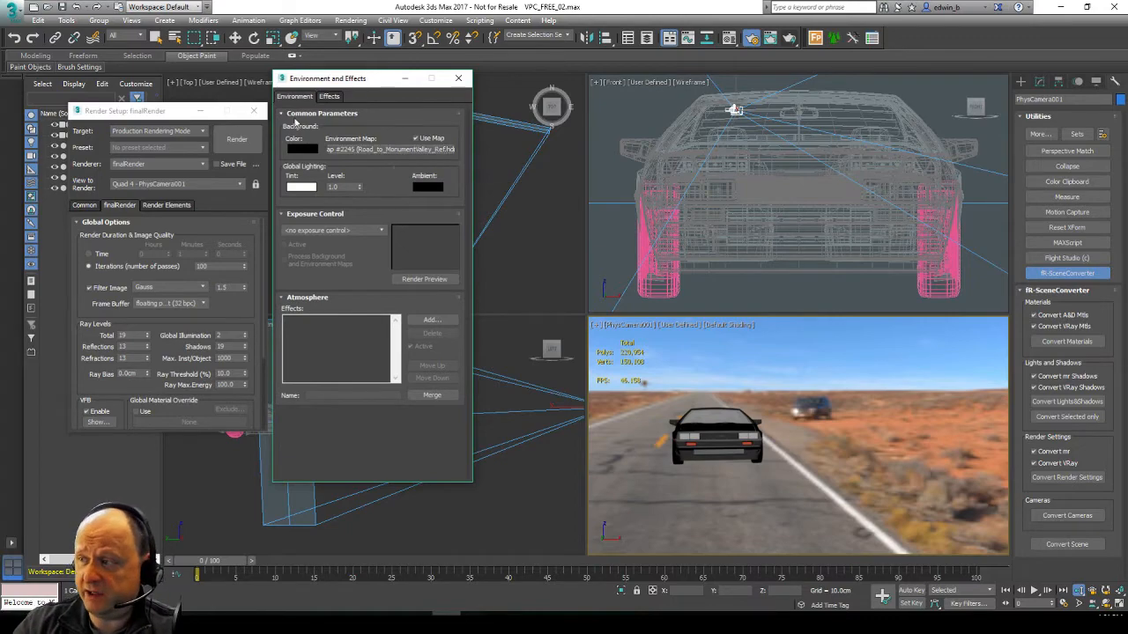
{"action": "left_click", "coordinate": [244, 137]}
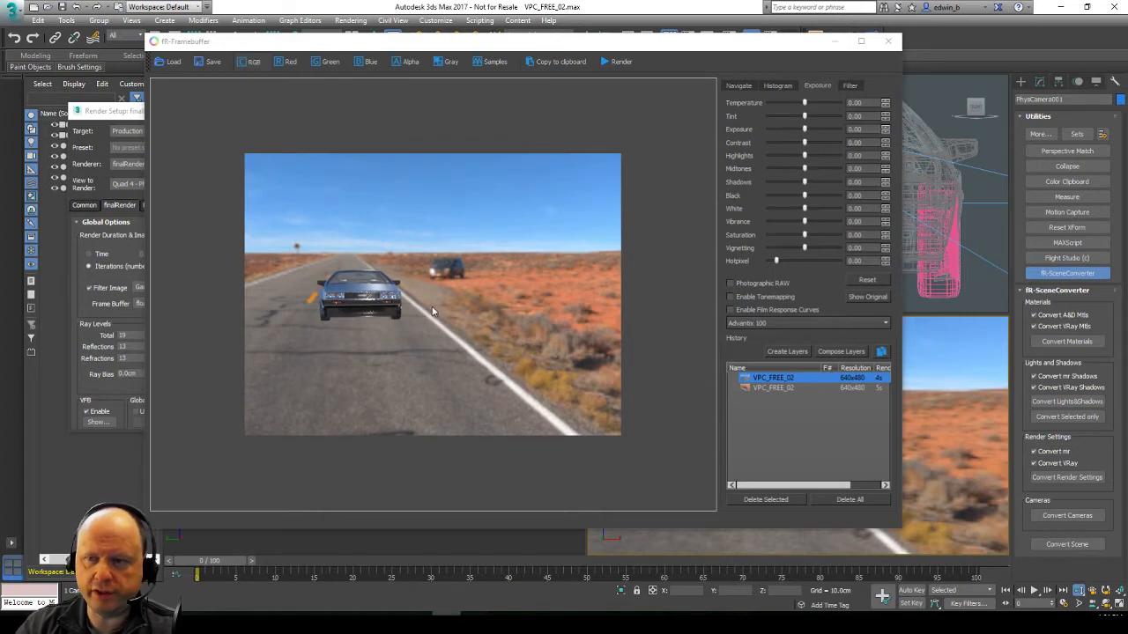
{"action": "left_click", "coordinate": [888, 40]}
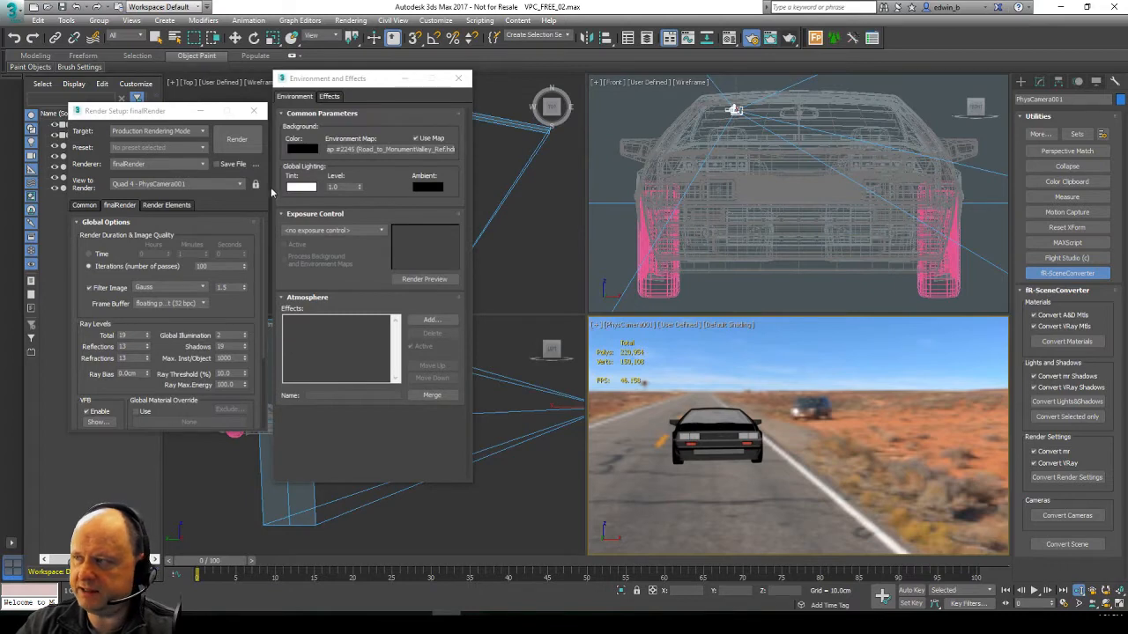
- Close the environment settings, create a Standard Skylight beside the car in the Top viewport, and open its parameters for modification
{"action": "left_click", "coordinate": [458, 80]}
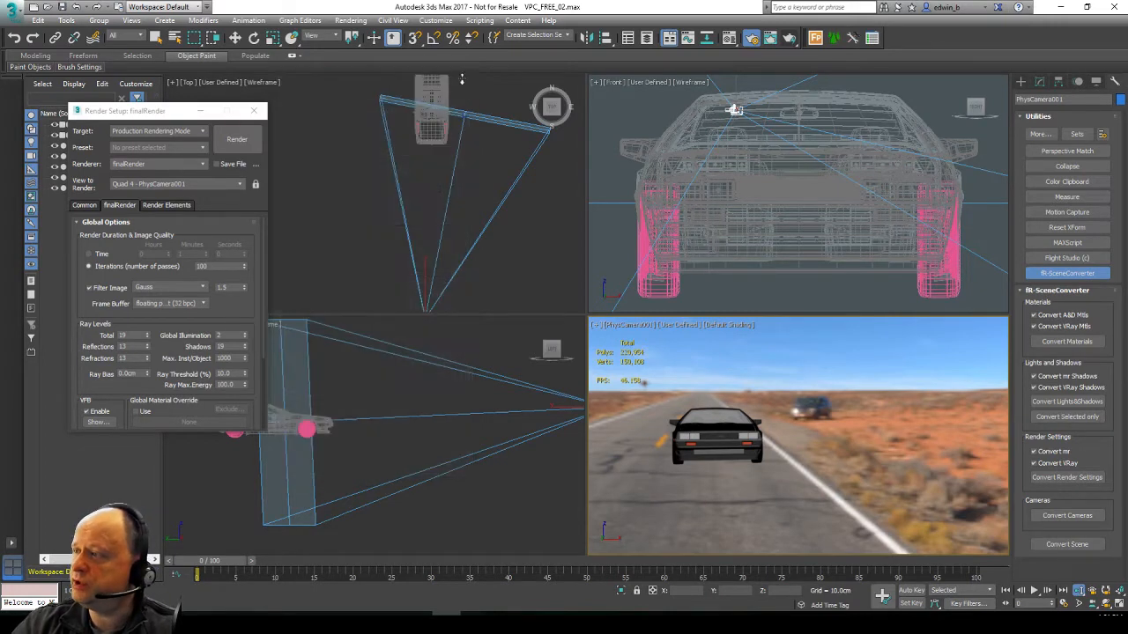
{"action": "scroll", "coordinate": [432, 145], "scroll_direction": "down", "scroll_amount": 5}
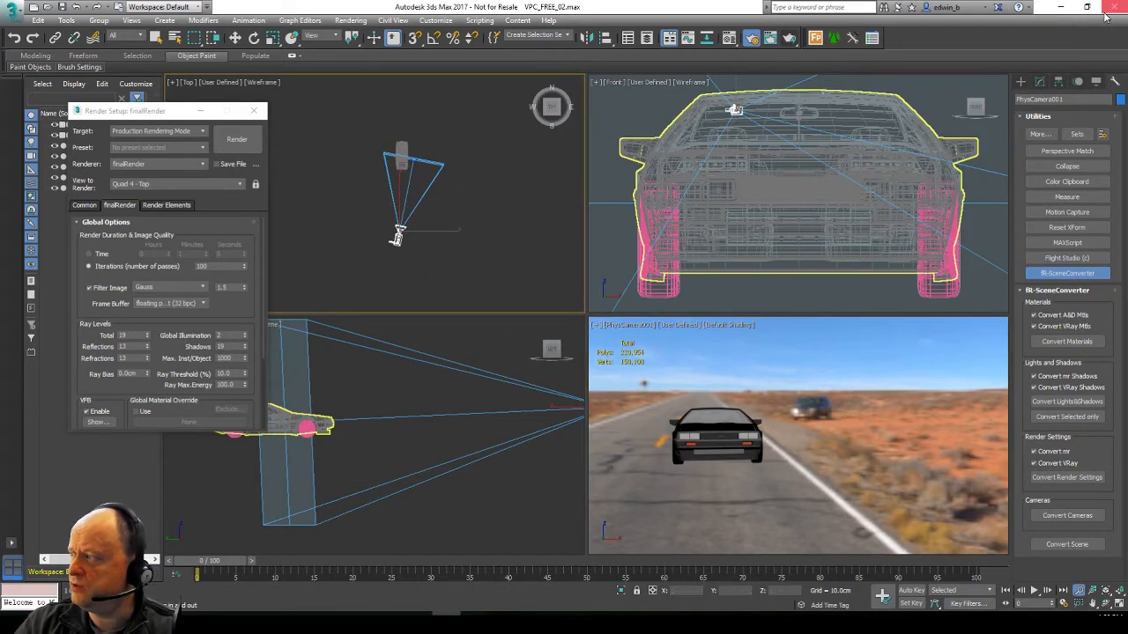
{"action": "left_click", "coordinate": [1021, 81]}
{"action": "left_click", "coordinate": [1049, 99]}
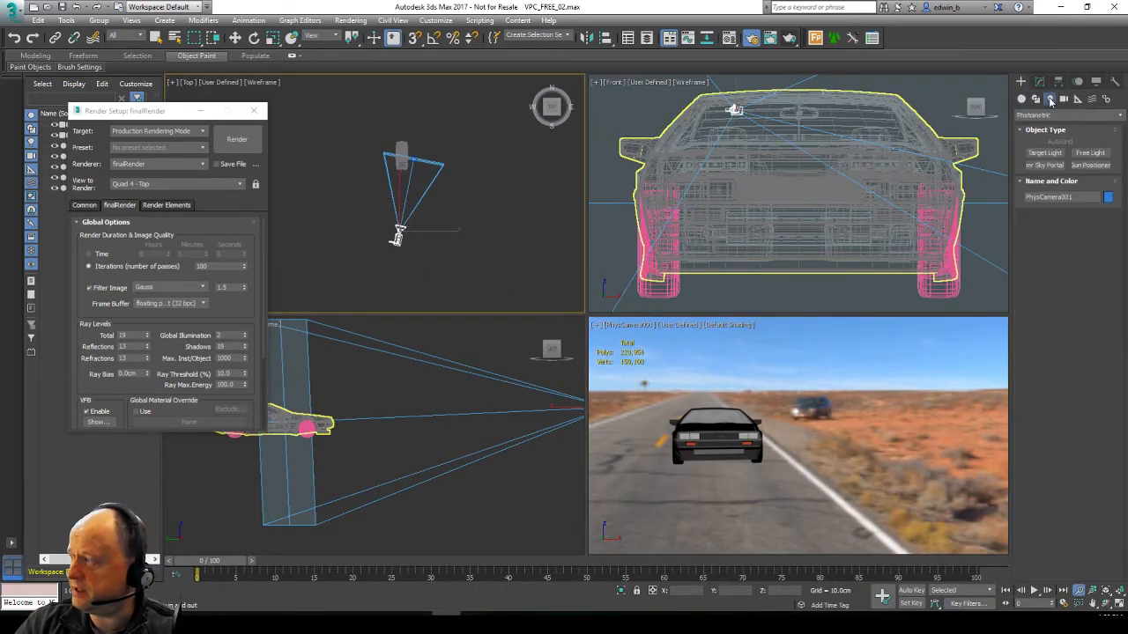
{"action": "left_click", "coordinate": [1057, 116]}
{"action": "left_click", "coordinate": [1044, 138]}
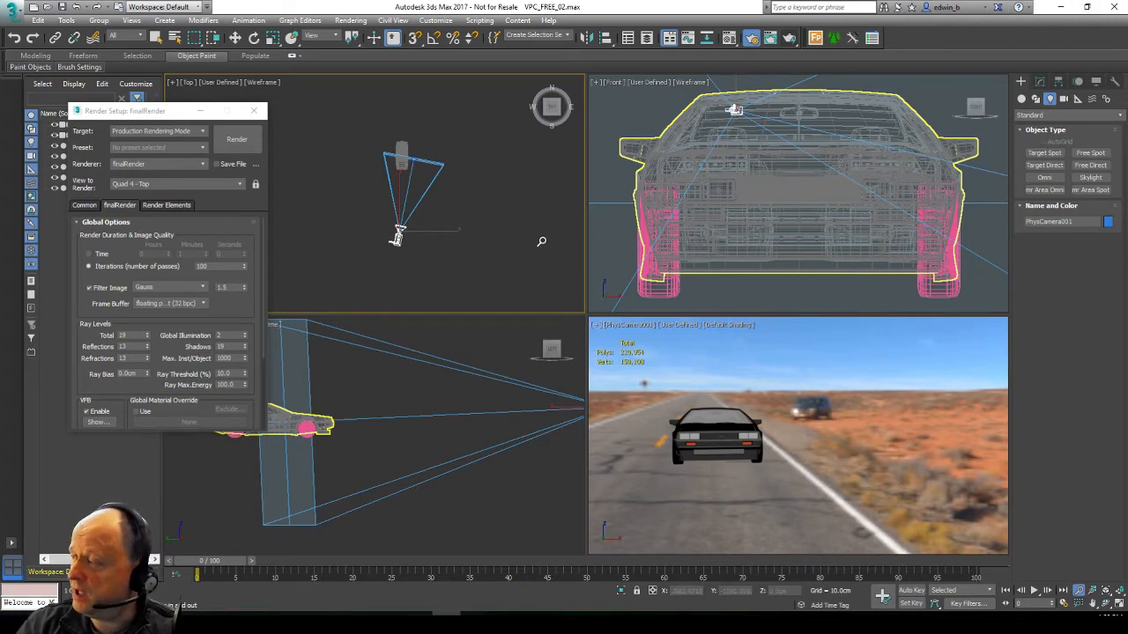
{"action": "left_click", "coordinate": [1100, 182]}
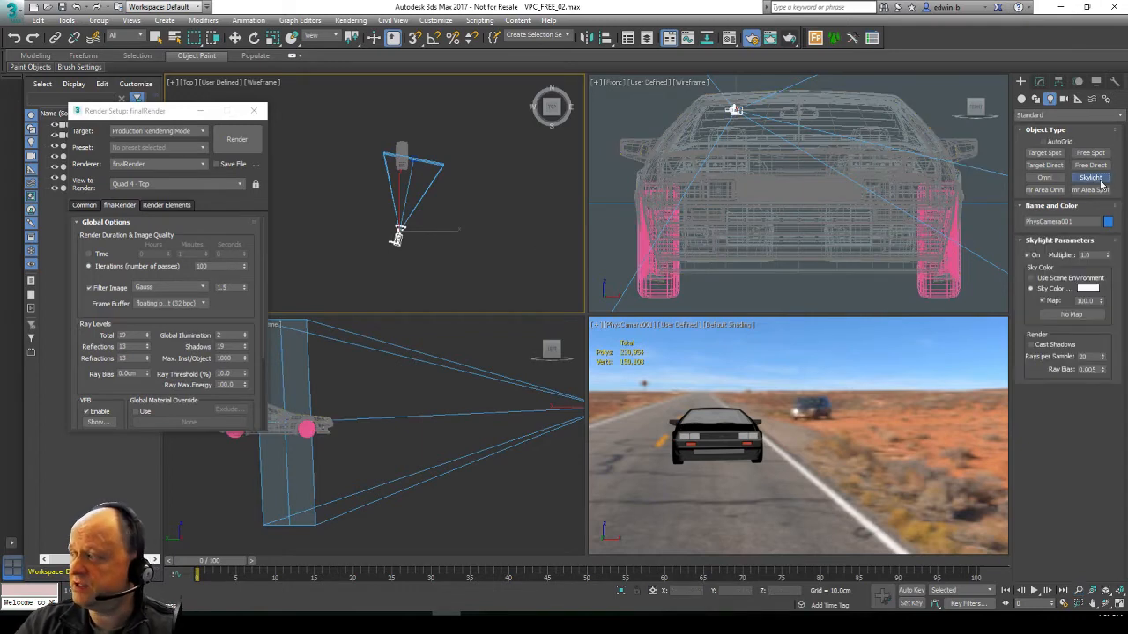
{"action": "left_click", "coordinate": [447, 175]}
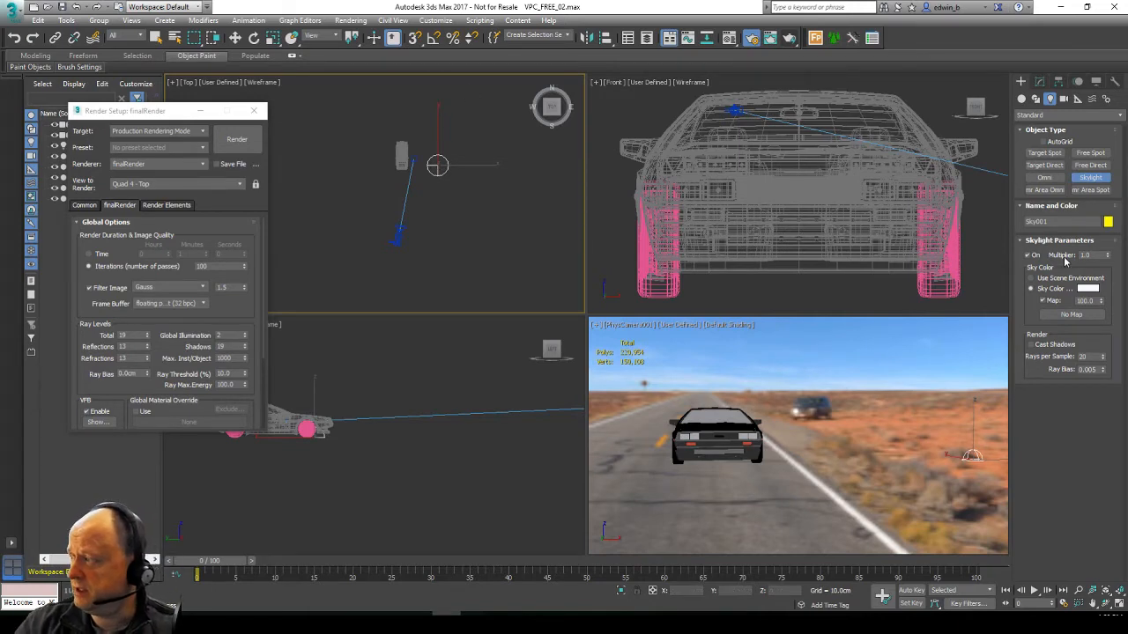
{"action": "left_click", "coordinate": [1039, 83]}
{"action": "key", "text": "w"}
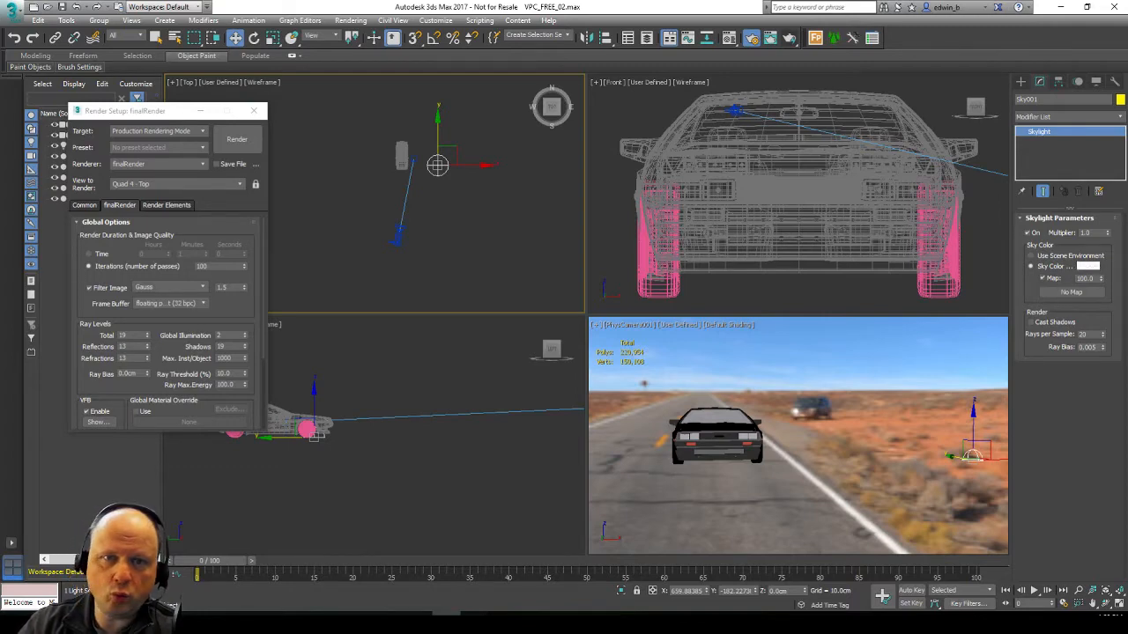
- Inspect the skylight's sky color in the color selector without changing it
{"action": "left_click", "coordinate": [1088, 266]}
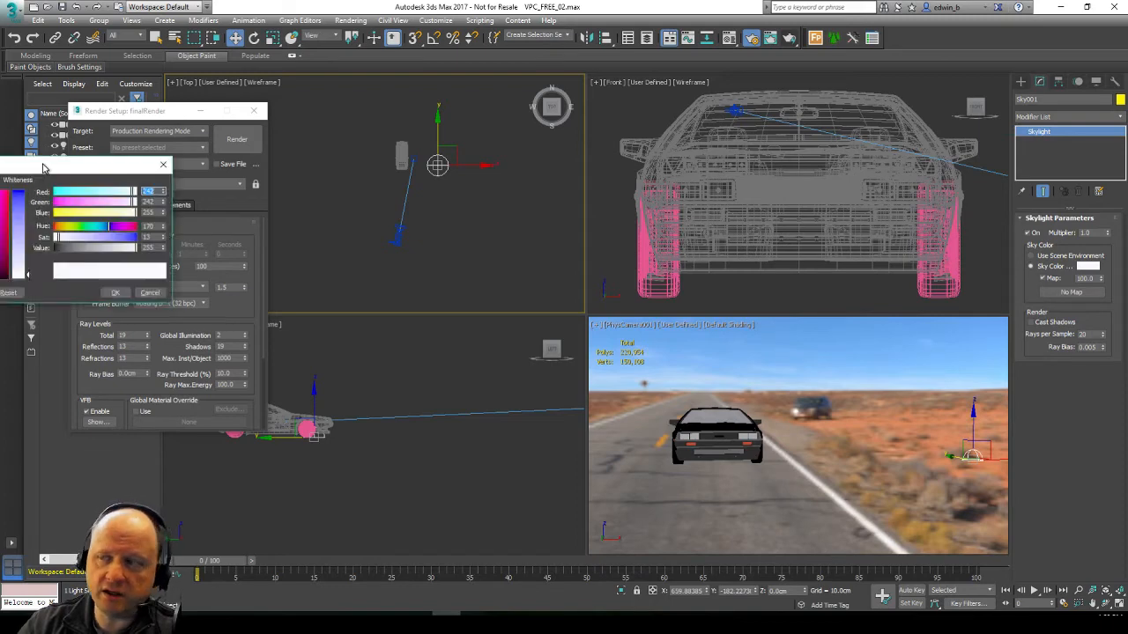
{"action": "left_click_drag", "start_coordinate": [27, 175], "coordinate": [347, 176]}
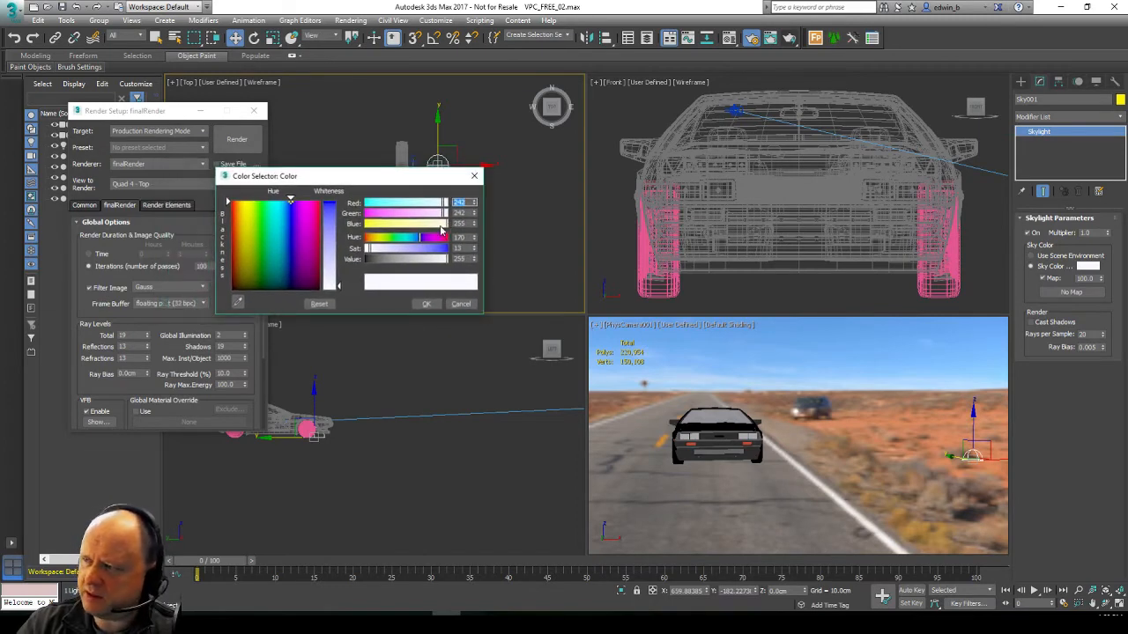
{"action": "left_click", "coordinate": [460, 305]}
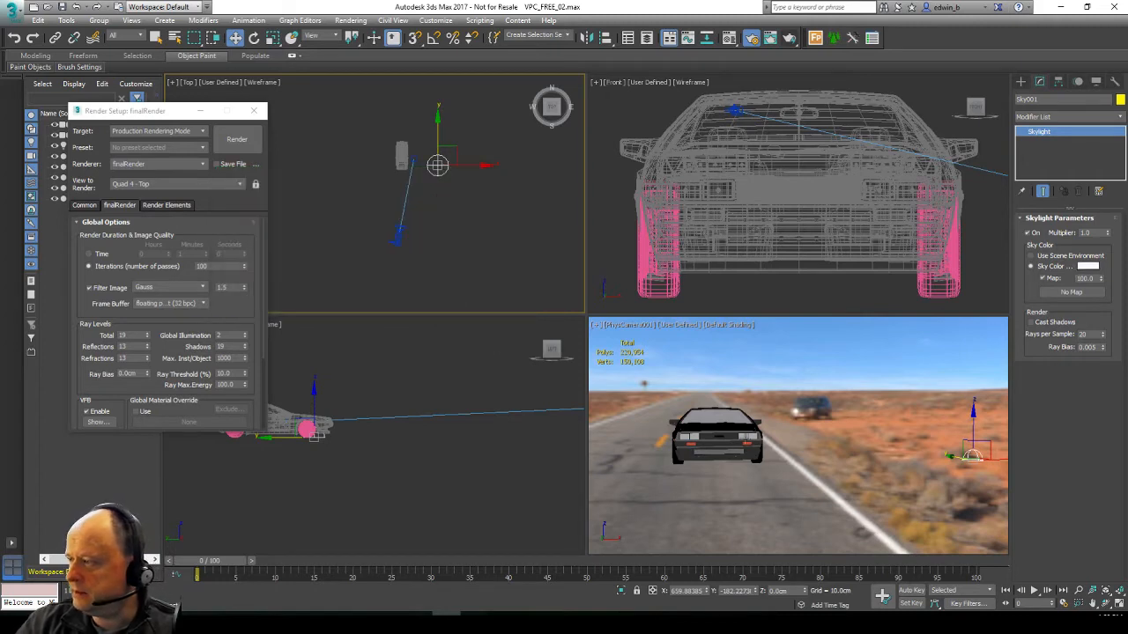
- Render the camera view with the skylight, close the framebuffer, and return to the camera viewport
{"action": "left_click", "coordinate": [219, 139]}
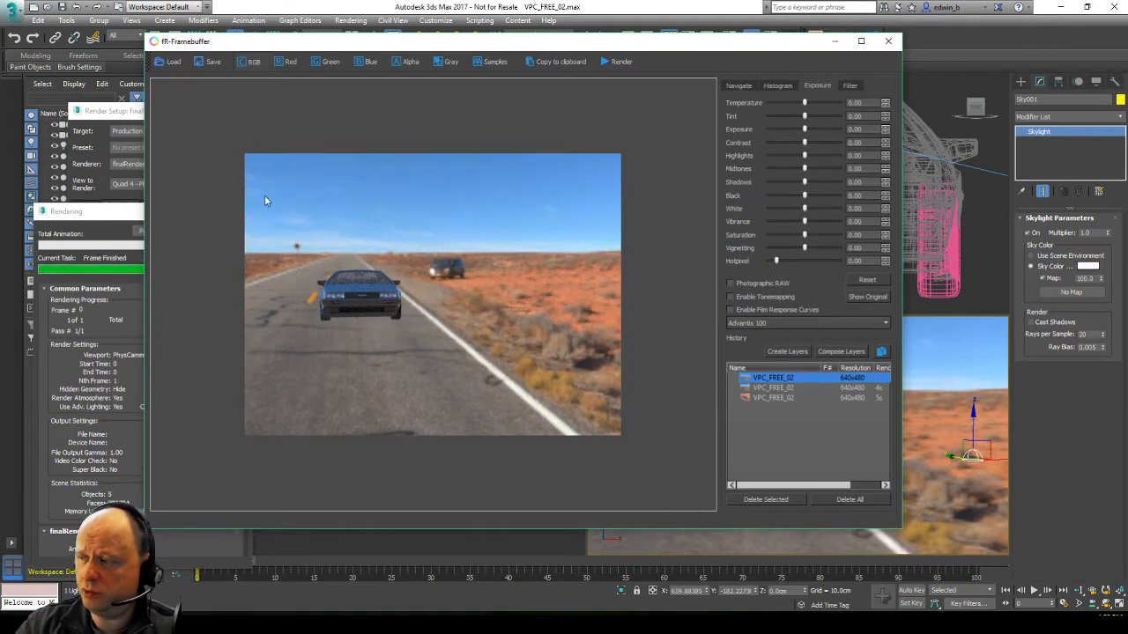
{"action": "left_click", "coordinate": [888, 41]}
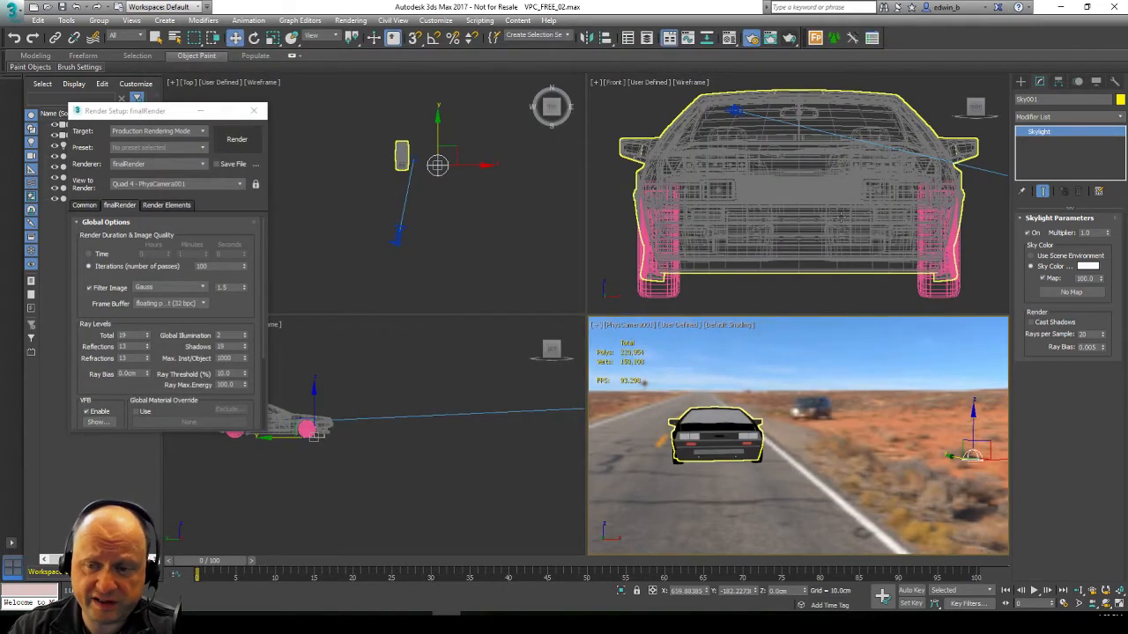
{"action": "left_click", "coordinate": [791, 464]}
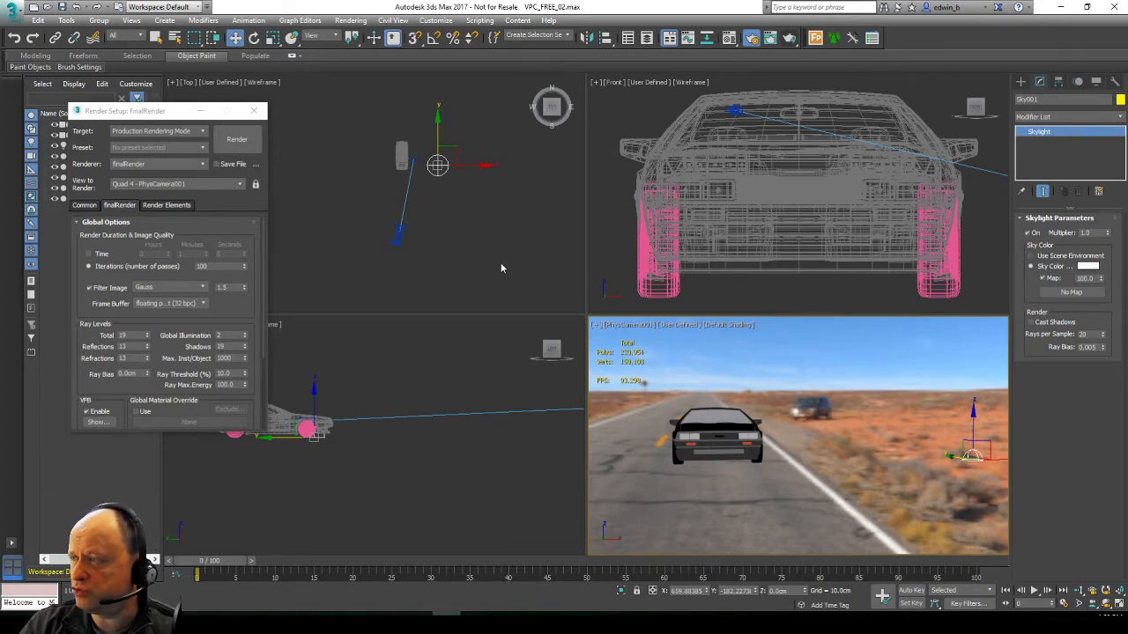
- Place the environment's HDR map as an instance in the first sample slot of the Material Editor's second row and close the environment settings
{"action": "left_click", "coordinate": [751, 37]}
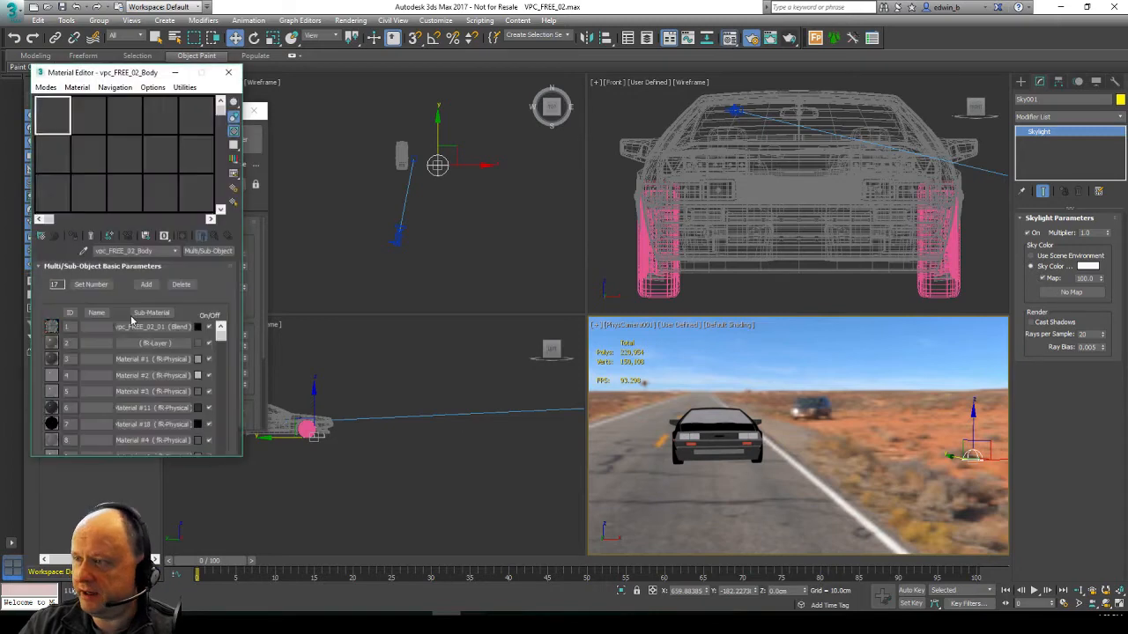
{"action": "left_click", "coordinate": [58, 164]}
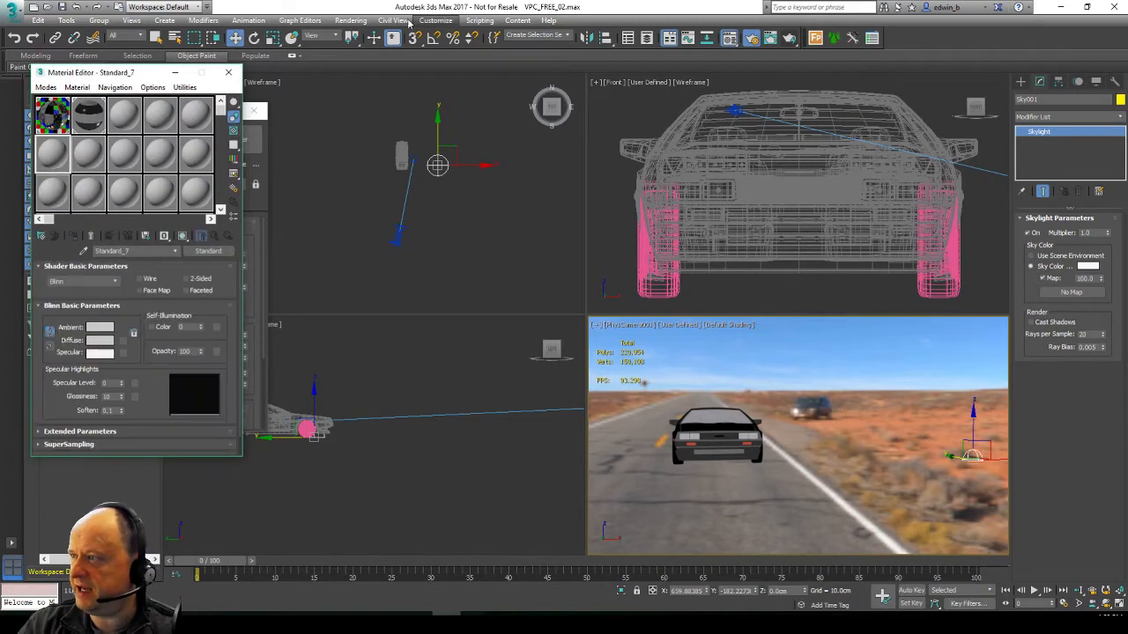
{"action": "left_click", "coordinate": [264, 217]}
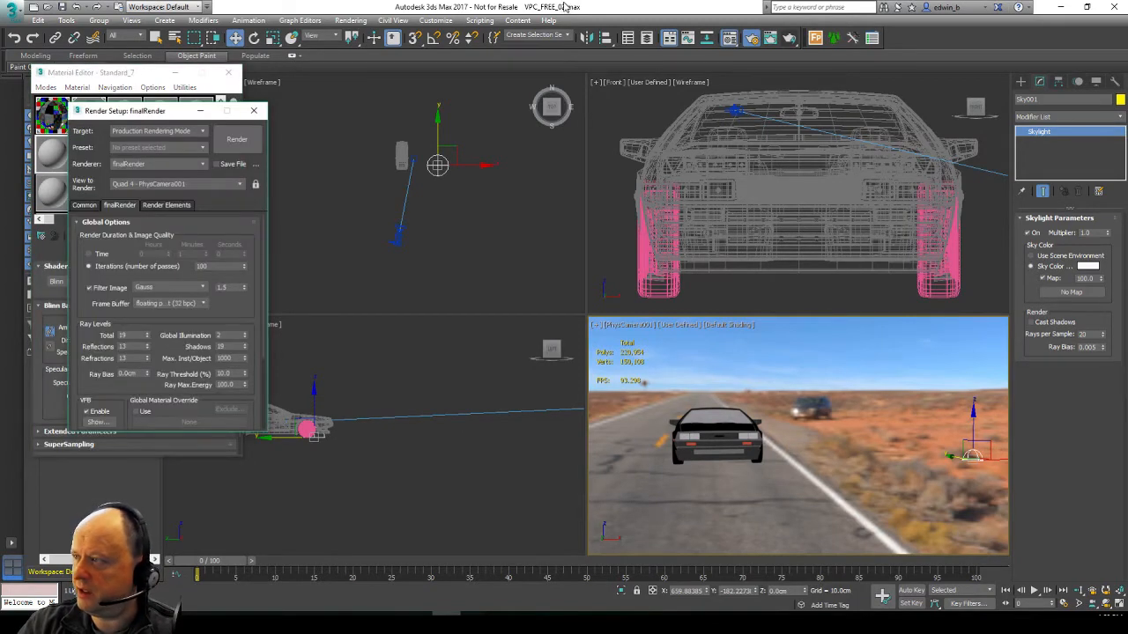
{"action": "left_click", "coordinate": [349, 20]}
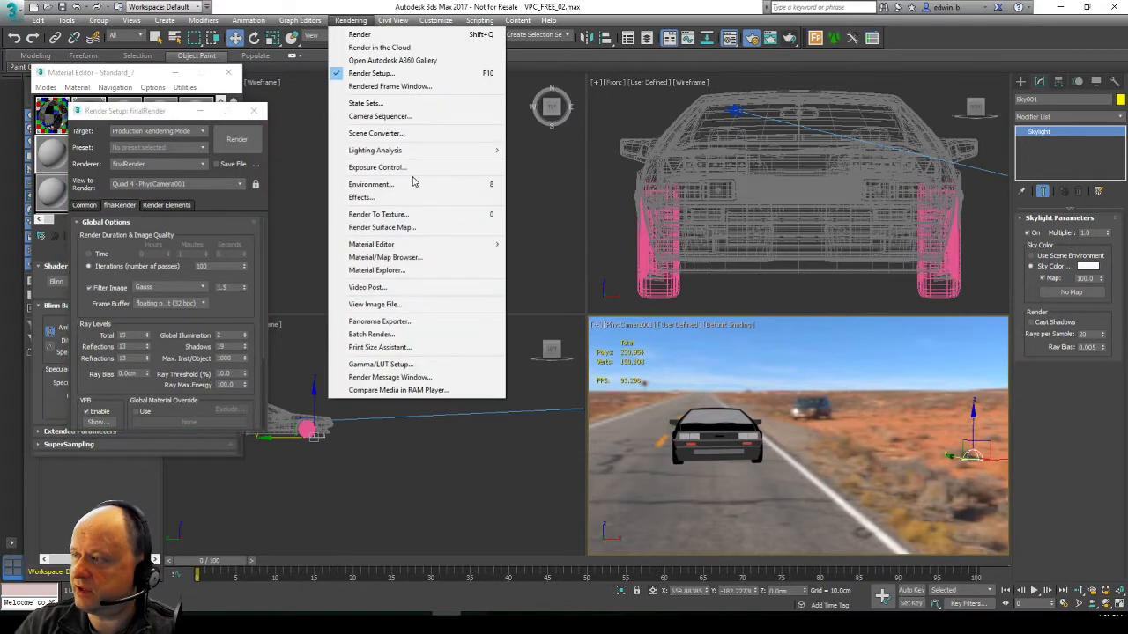
{"action": "left_click", "coordinate": [339, 184]}
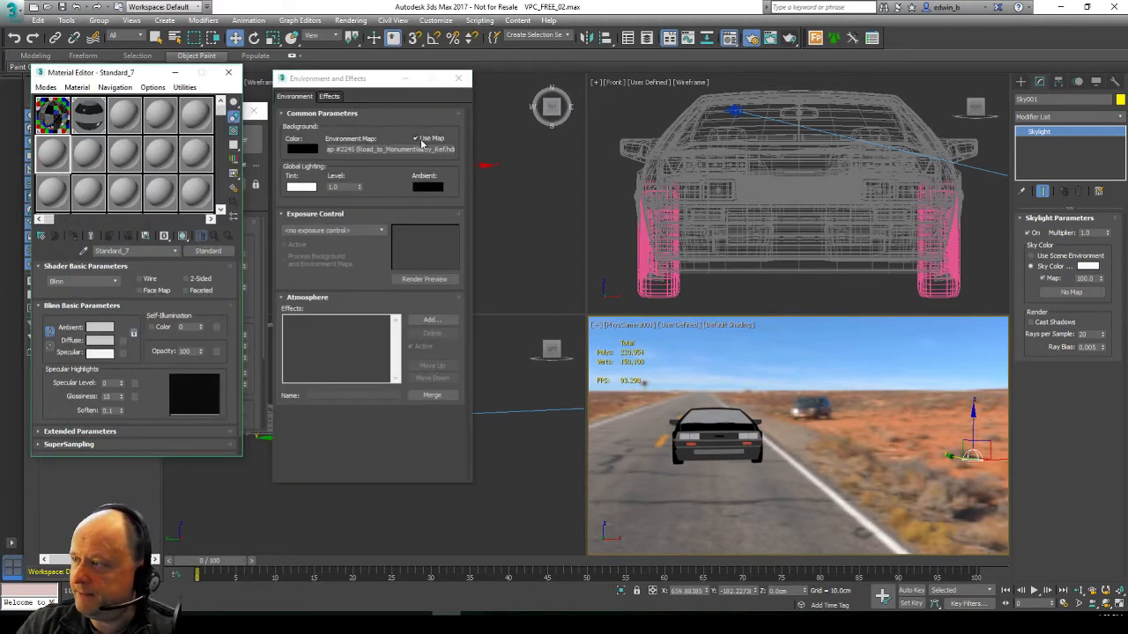
{"action": "left_click_drag", "start_coordinate": [417, 156], "coordinate": [53, 150]}
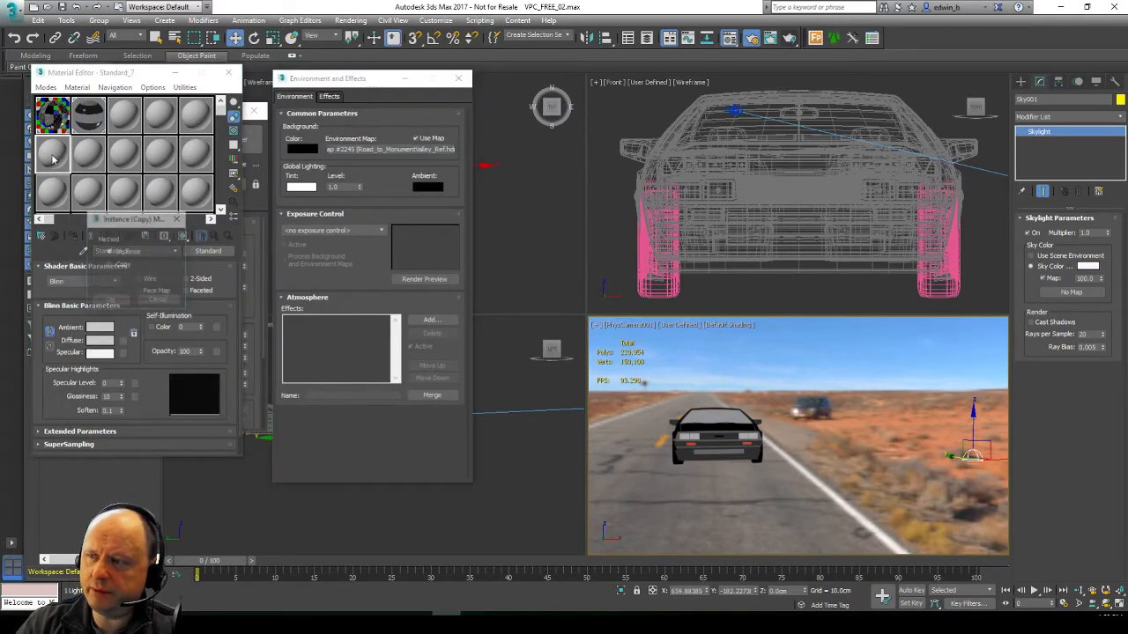
{"action": "left_click", "coordinate": [110, 300]}
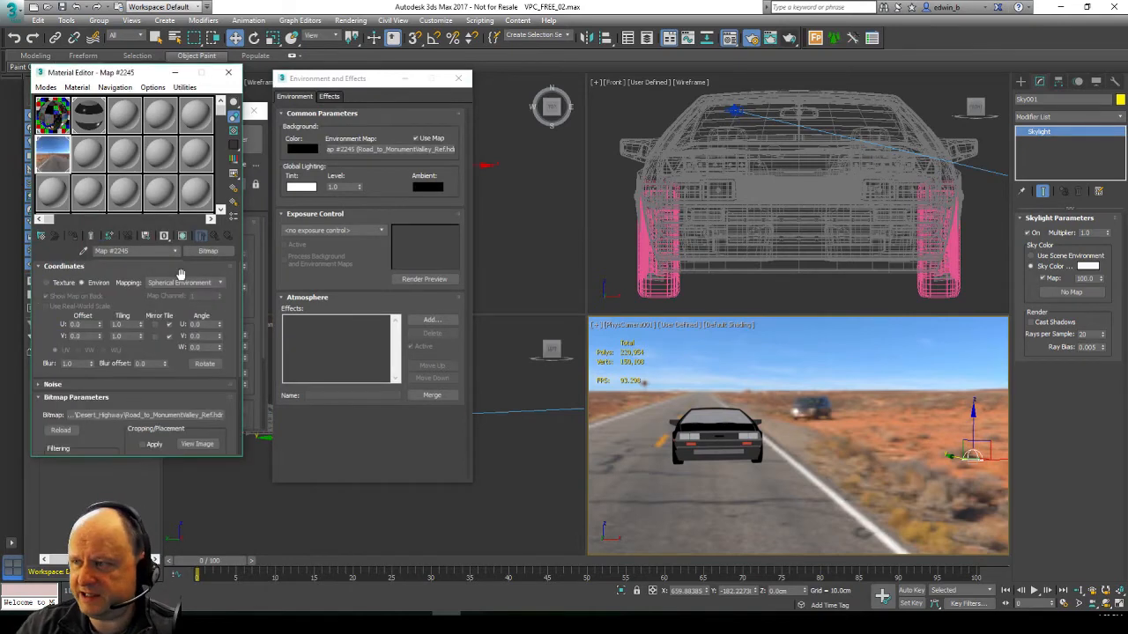
{"action": "left_click", "coordinate": [458, 78]}
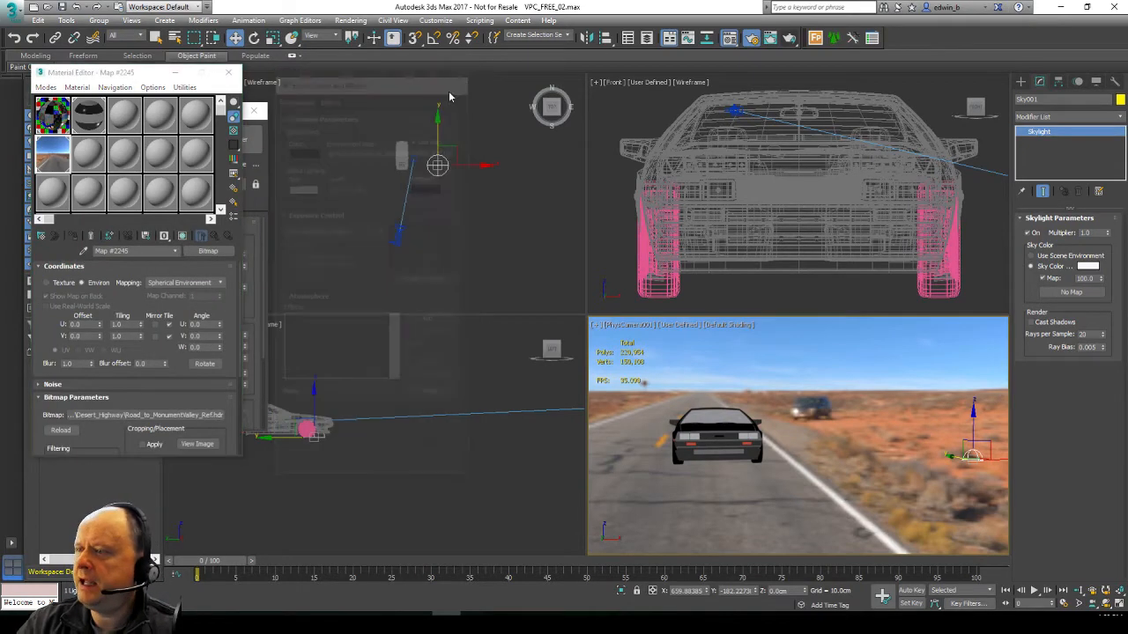
- Assign the HDR environment map from the Material Editor as an instance to the skylight's sky color map
{"action": "left_click", "coordinate": [53, 152]}
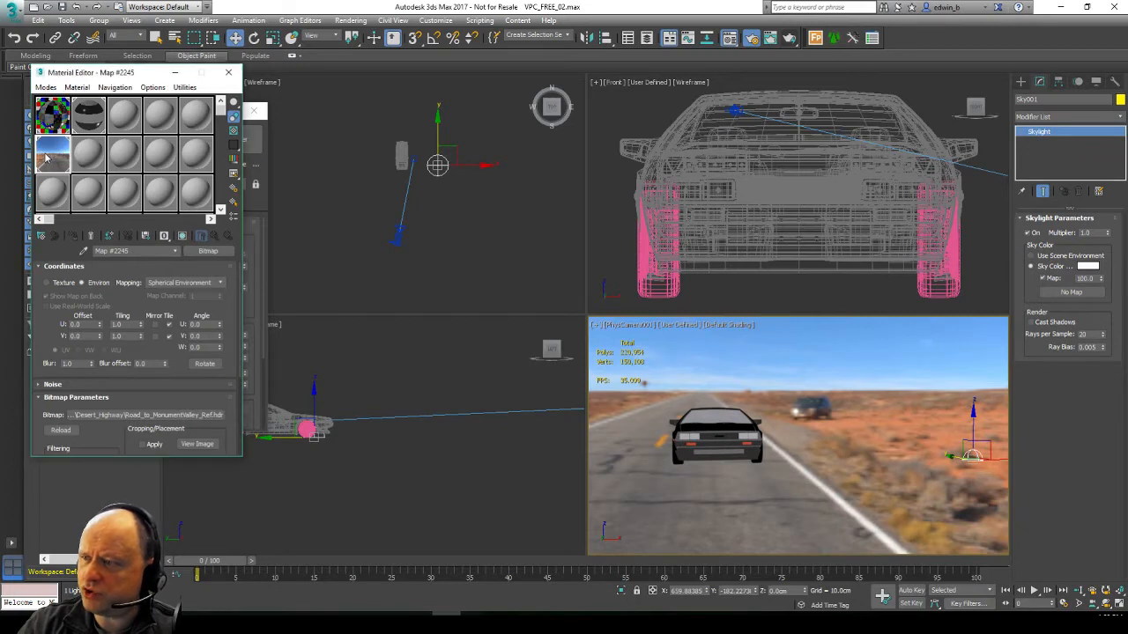
{"action": "left_click_drag", "start_coordinate": [659, 296], "coordinate": [1080, 295]}
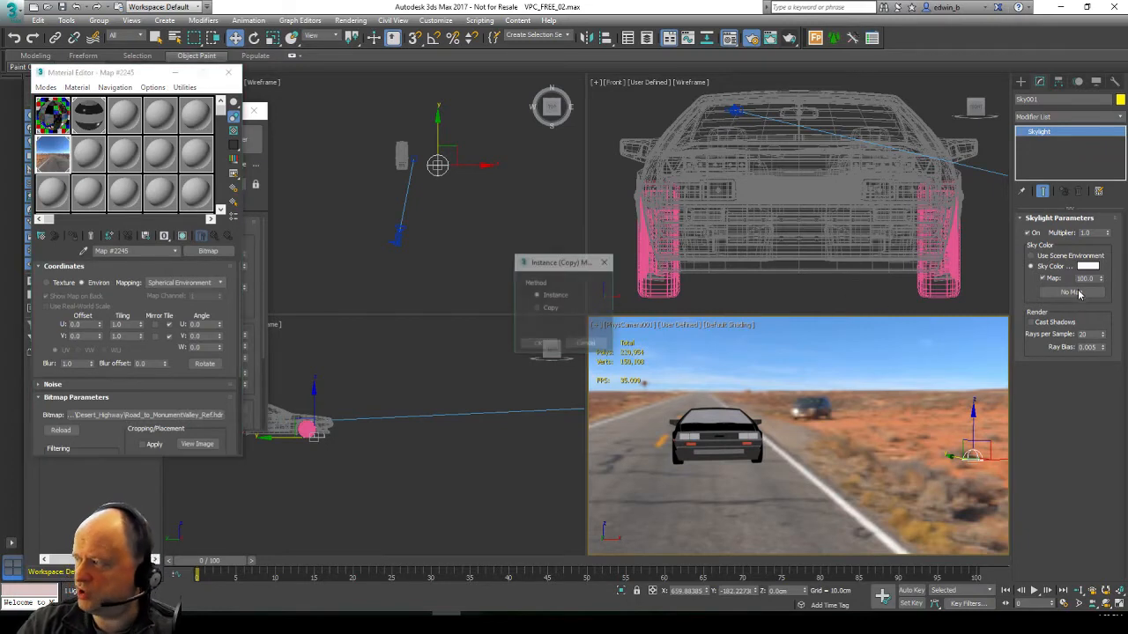
{"action": "left_click", "coordinate": [538, 344]}
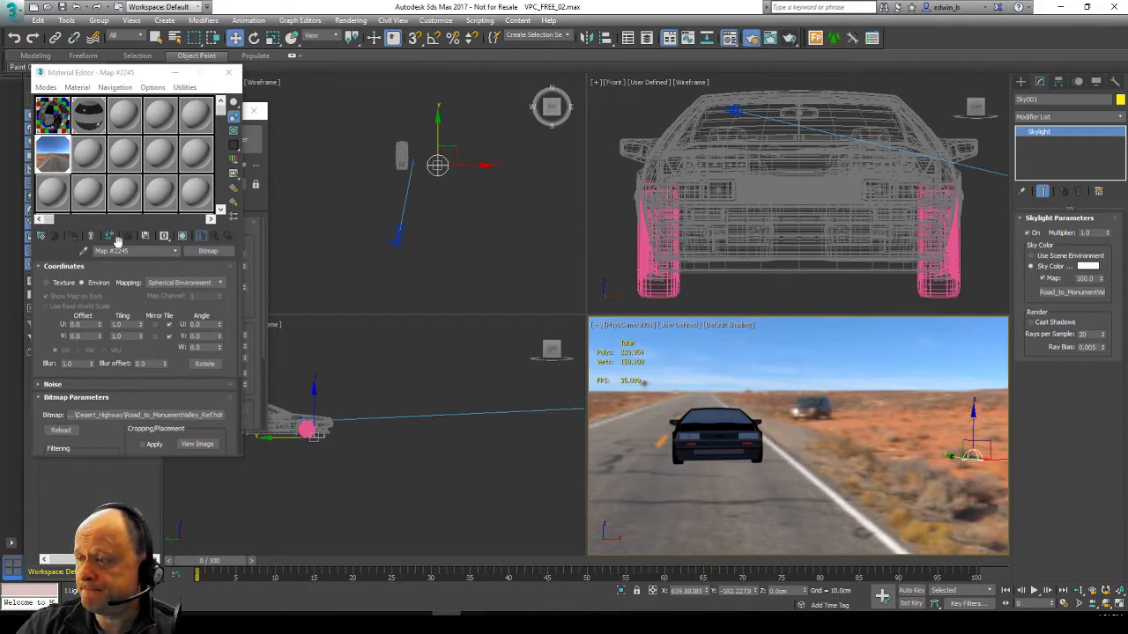
- Render the camera view, compare the image with the earlier renders in the framebuffer history, and close the framebuffer
{"action": "left_click", "coordinate": [263, 208]}
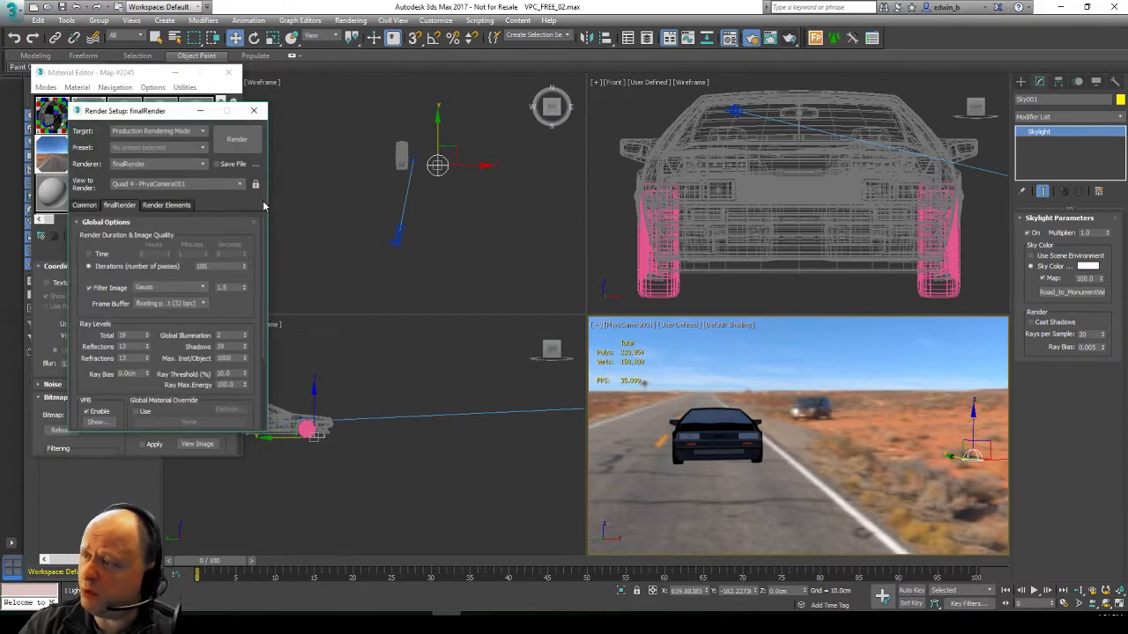
{"action": "left_click", "coordinate": [243, 148]}
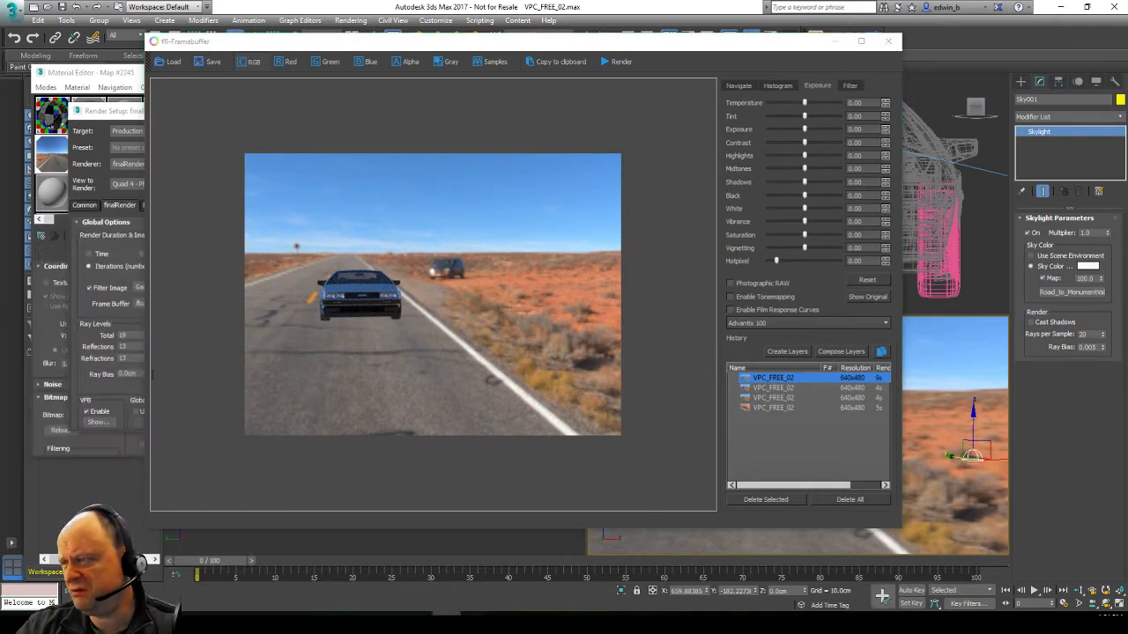
{"action": "left_click", "coordinate": [786, 387]}
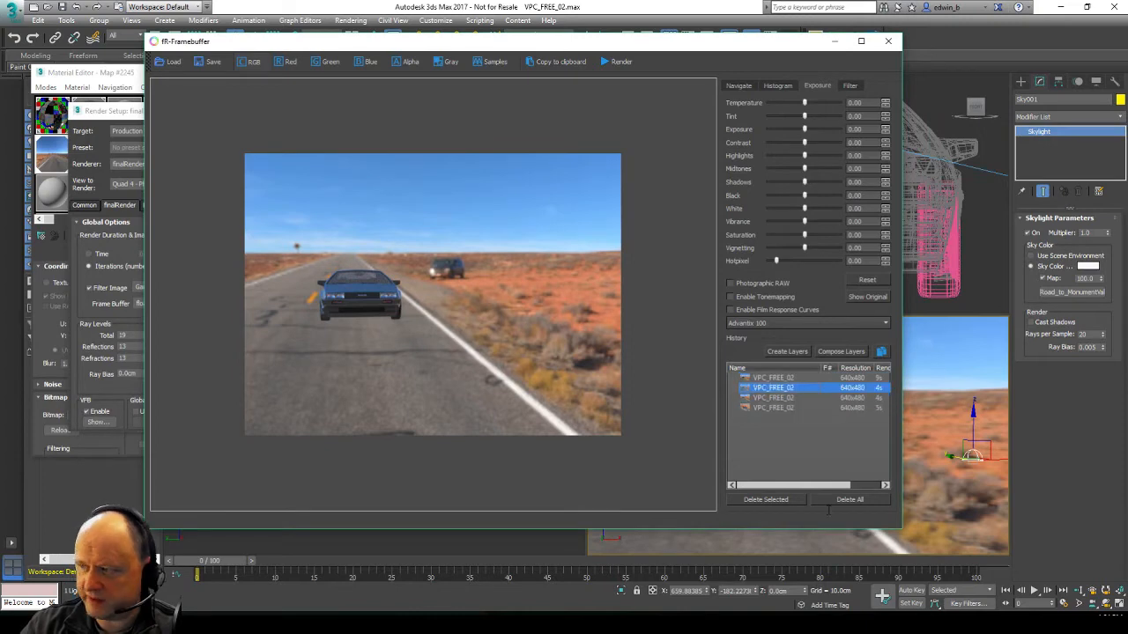
{"action": "left_click", "coordinate": [775, 378], "text": "ctrl"}
{"action": "left_click", "coordinate": [778, 379]}
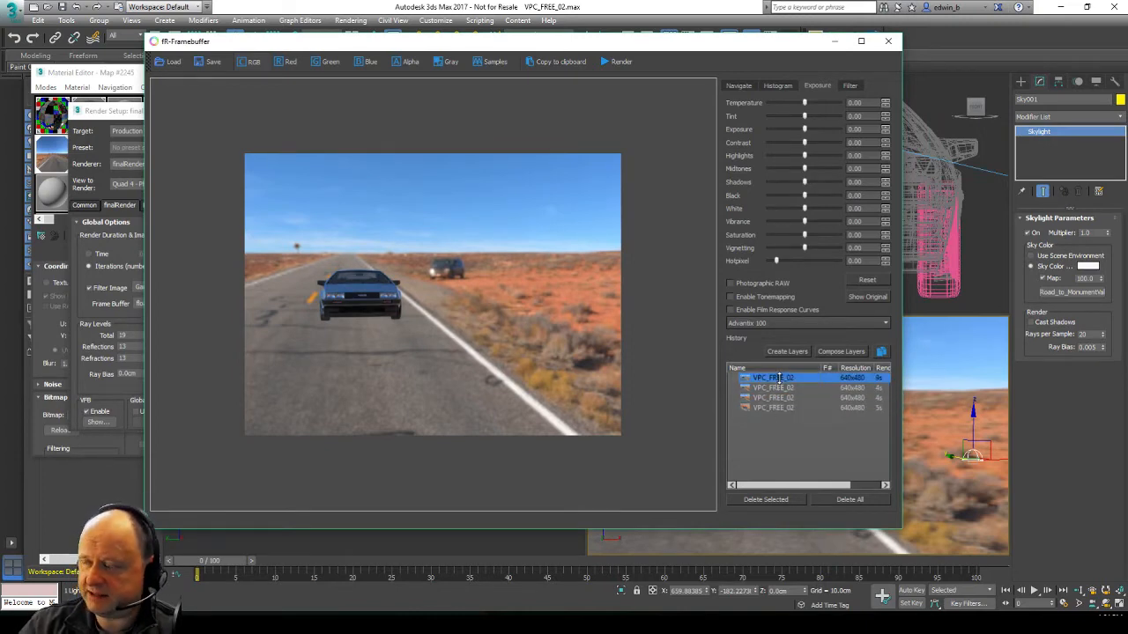
{"action": "left_click", "coordinate": [779, 387]}
{"action": "left_click", "coordinate": [782, 397]}
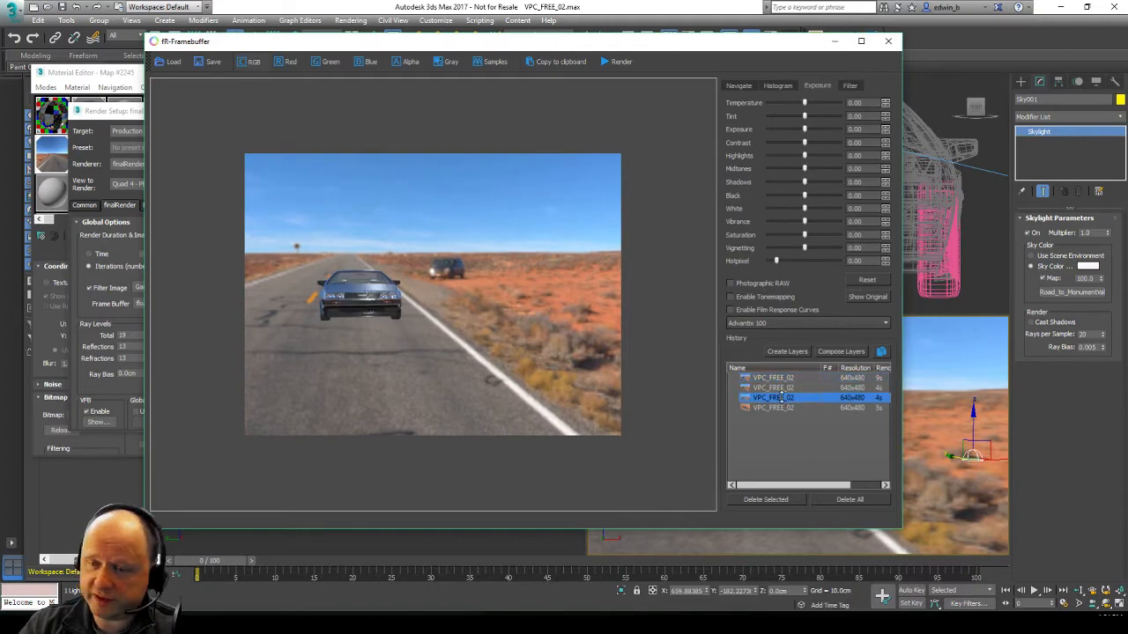
{"action": "left_click", "coordinate": [780, 408]}
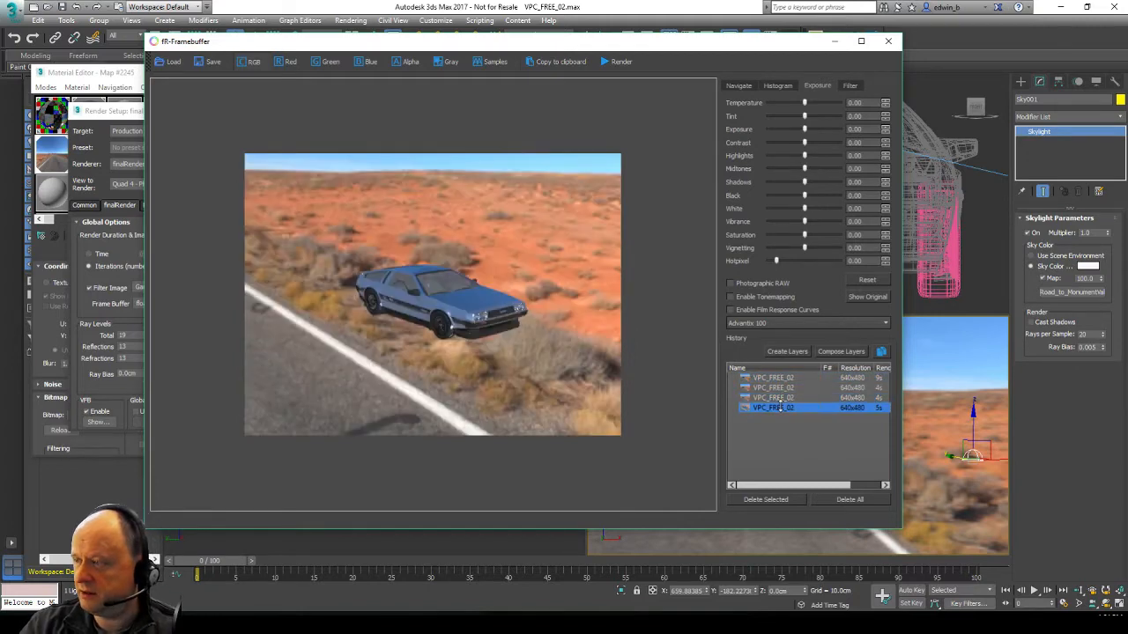
{"action": "left_click", "coordinate": [763, 379]}
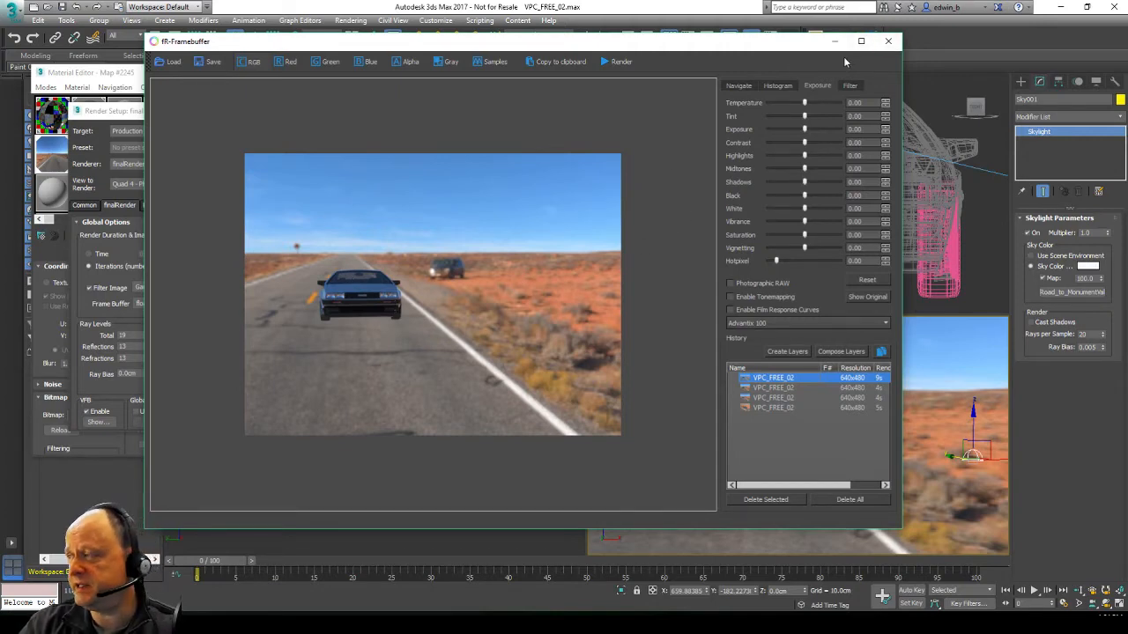
{"action": "left_click", "coordinate": [888, 40]}
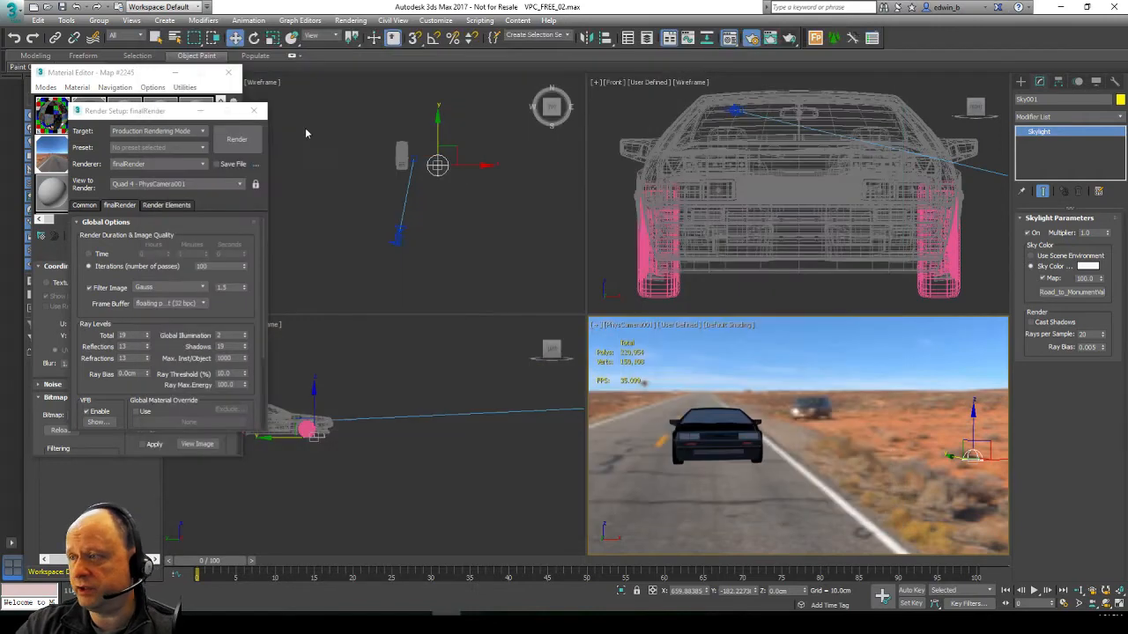
- Close the render settings and create a ground plane about 1200 by 700 cm around the car in the Top viewport
{"action": "left_click", "coordinate": [253, 111]}
{"action": "middle_click_drag", "start_coordinate": [376, 169], "coordinate": [339, 202]}
{"action": "scroll", "coordinate": [386, 200], "scroll_direction": "up", "scroll_amount": 3}
{"action": "scroll", "coordinate": [385, 205], "scroll_direction": "up", "scroll_amount": 2}
{"action": "left_click", "coordinate": [1021, 82]}
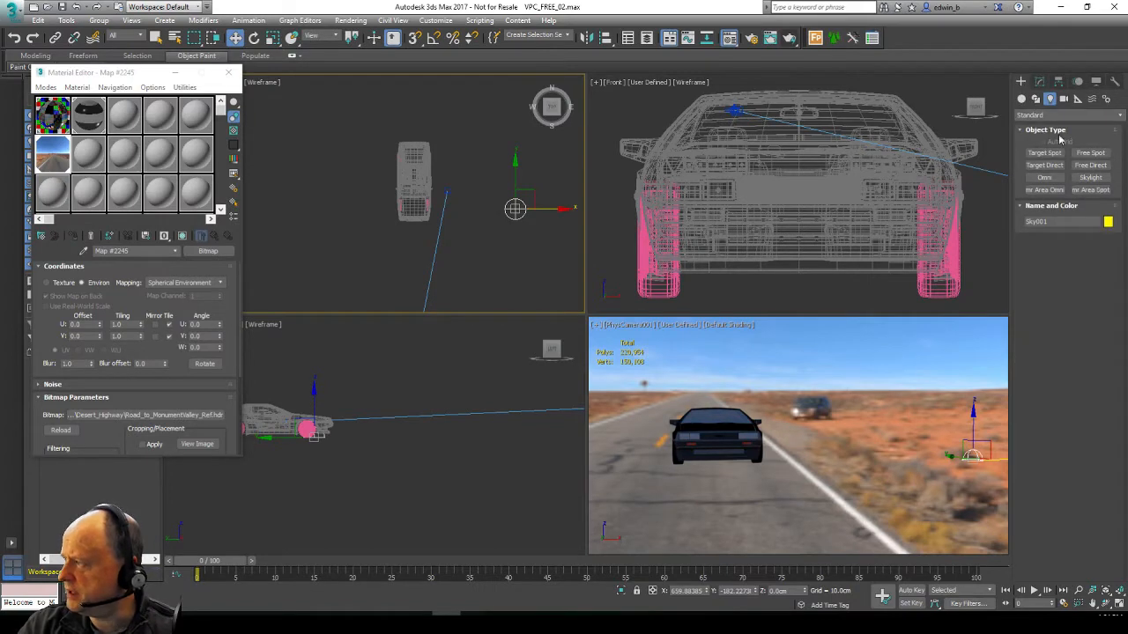
{"action": "left_click", "coordinate": [1021, 98]}
{"action": "left_click", "coordinate": [1089, 201]}
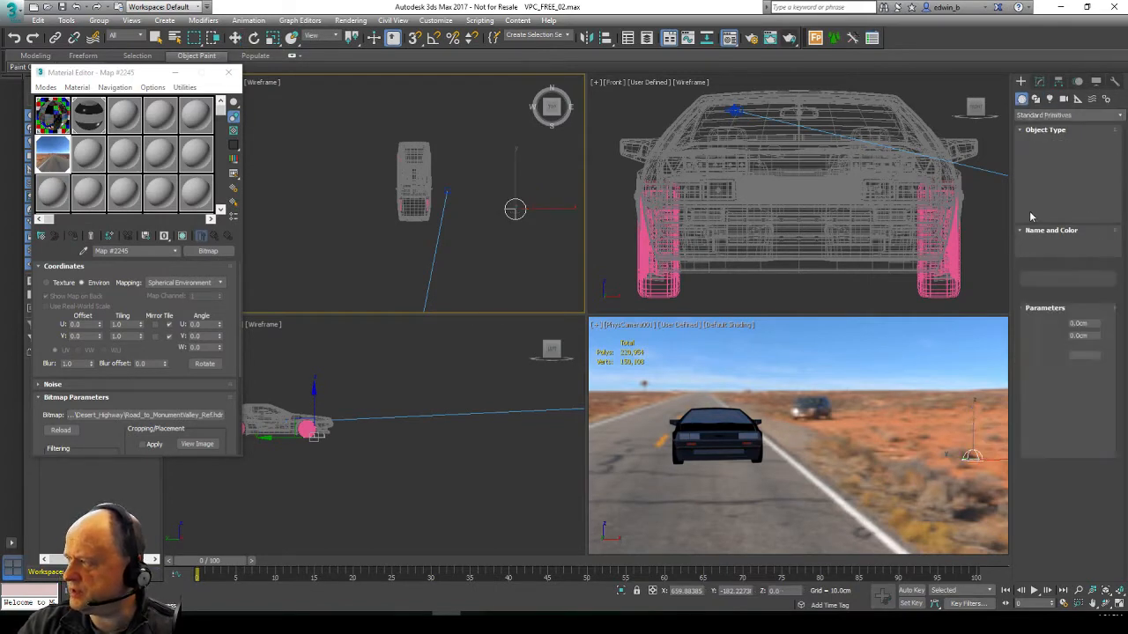
{"action": "left_click_drag", "start_coordinate": [352, 89], "coordinate": [462, 274]}
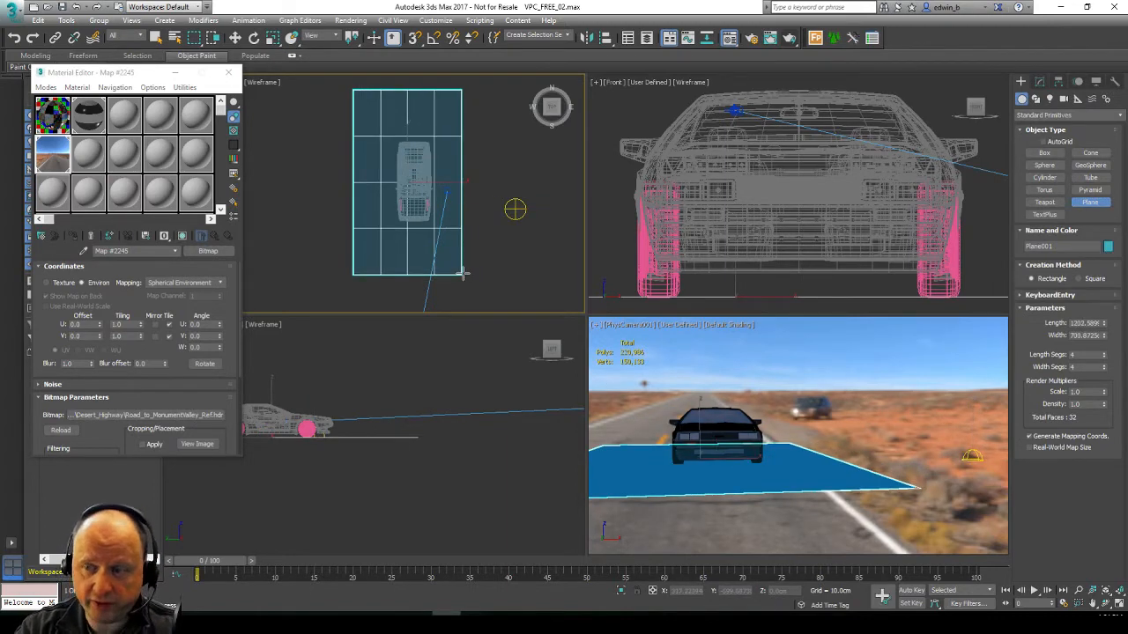
- Change the first material in the Material Editor's third row to fR-MatteShadowReflection and assign it to the ground plane
{"action": "left_click", "coordinate": [50, 195]}
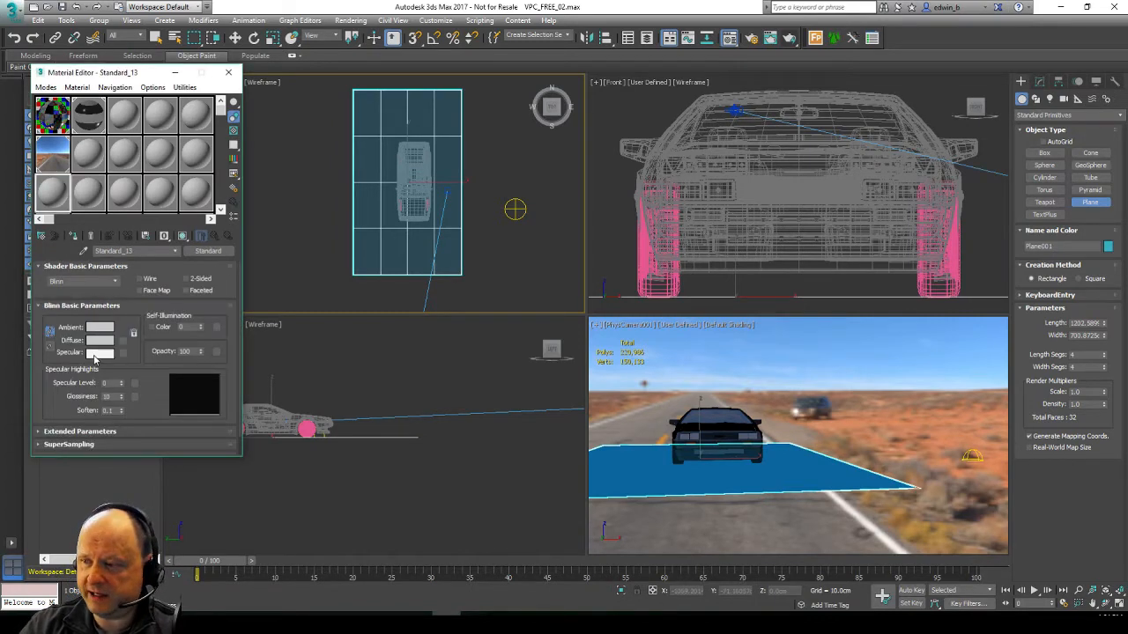
{"action": "left_click", "coordinate": [210, 251]}
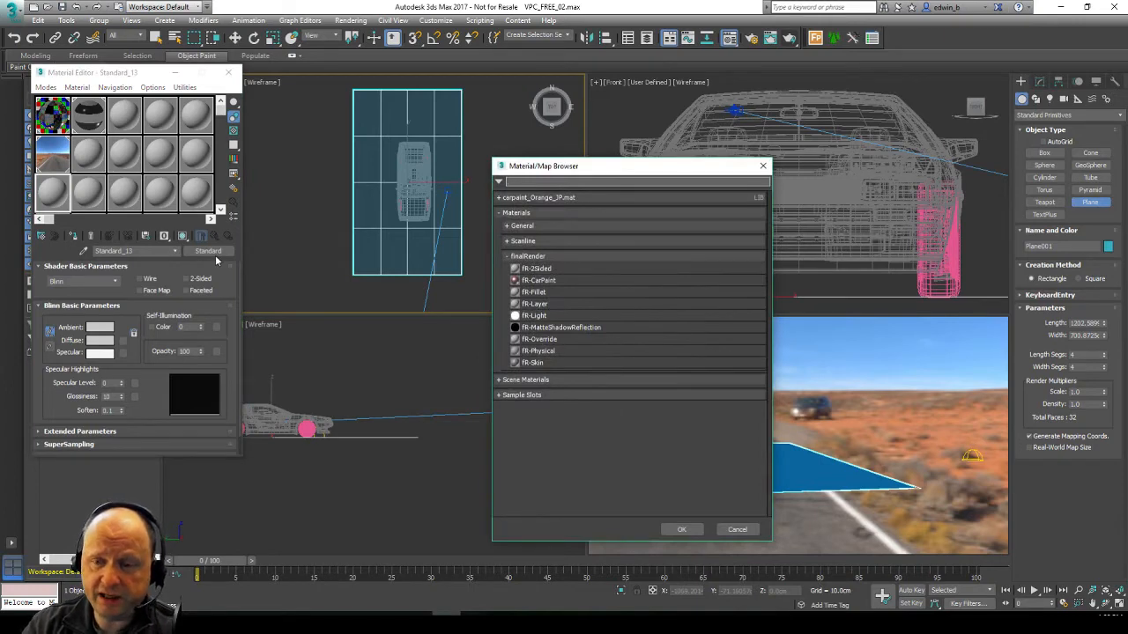
{"action": "left_click", "coordinate": [598, 328]}
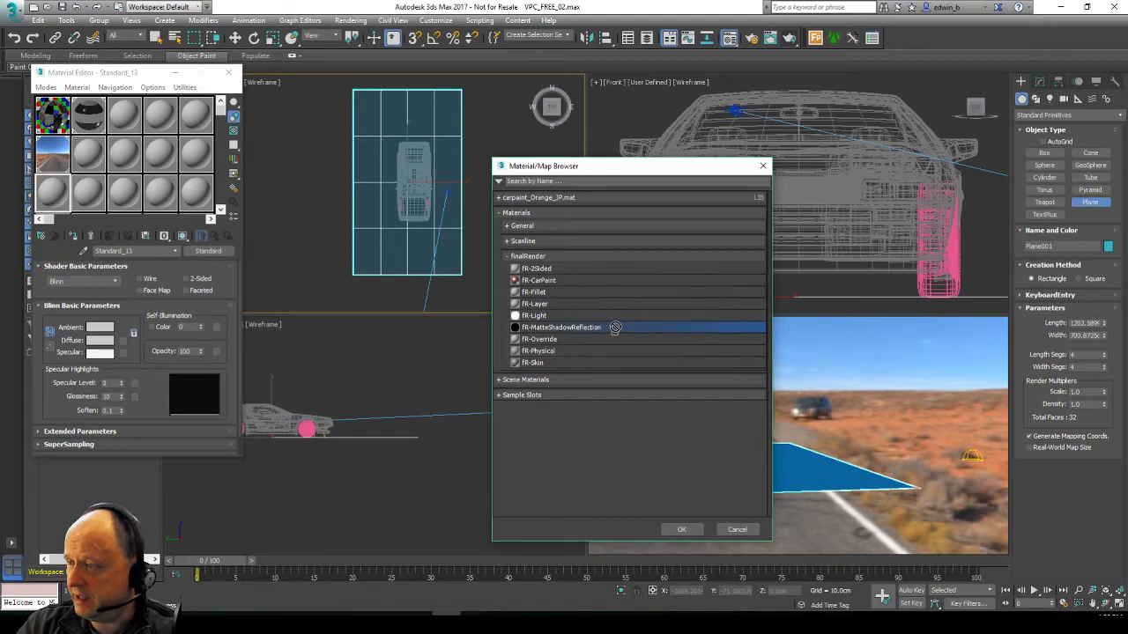
{"action": "left_click", "coordinate": [681, 529]}
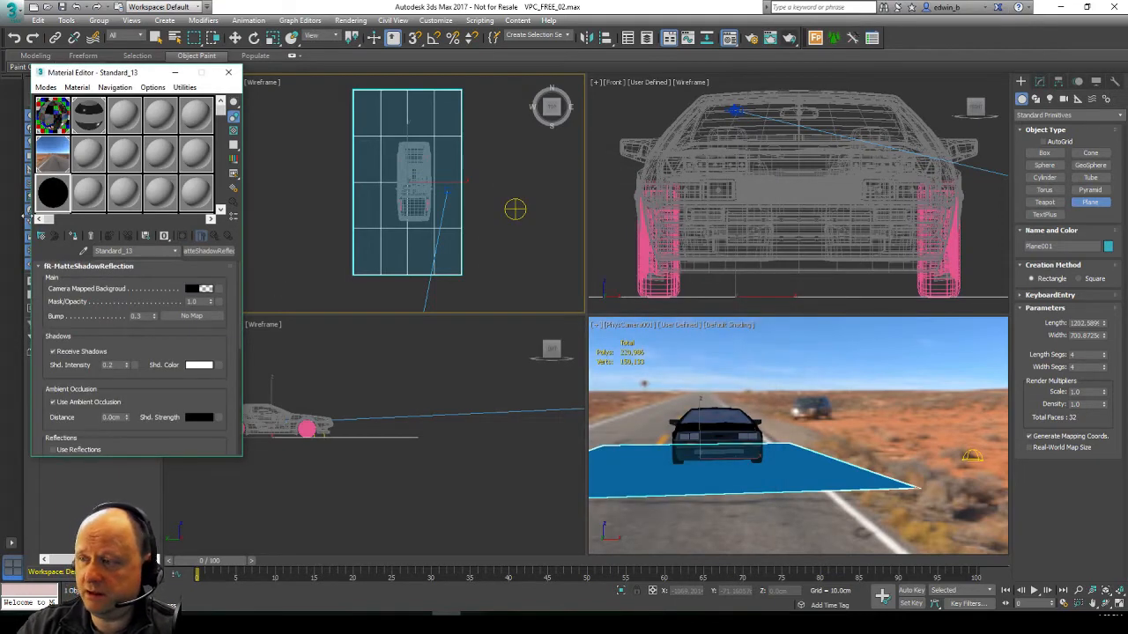
{"action": "mouse_move", "coordinate": [53, 194]}
{"action": "left_mouse_down"}
{"action": "mouse_move", "coordinate": [525, 461]}
{"action": "mouse_move", "coordinate": [634, 479]}
{"action": "left_mouse_up"}
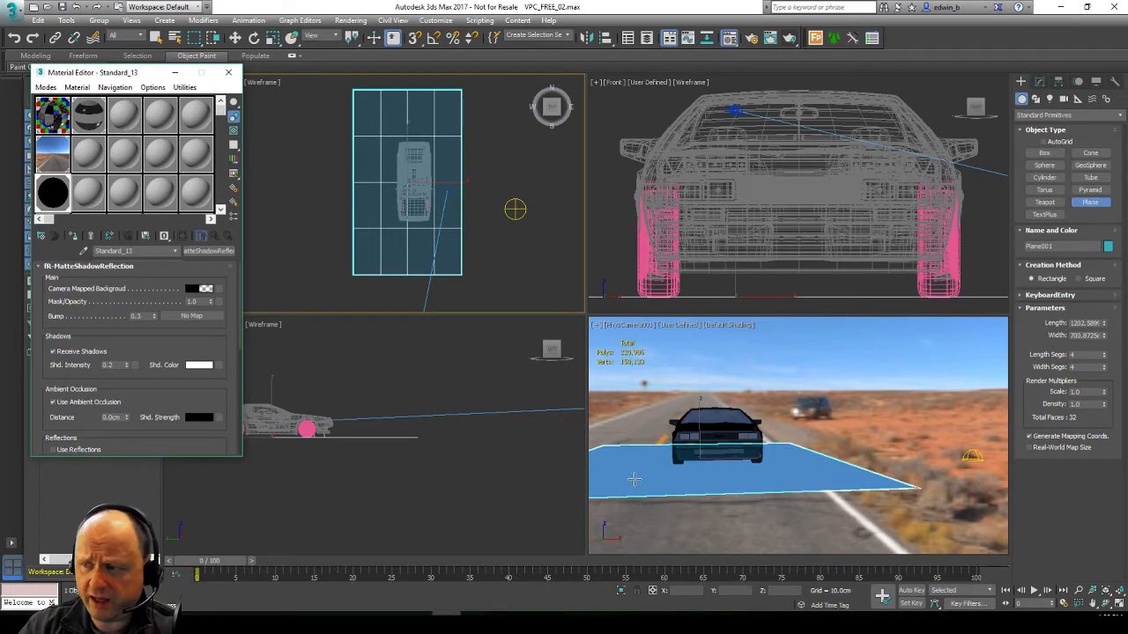
- Render the camera view with the matte shadow plane, check the image, and close the framebuffer
{"action": "left_click", "coordinate": [755, 351]}
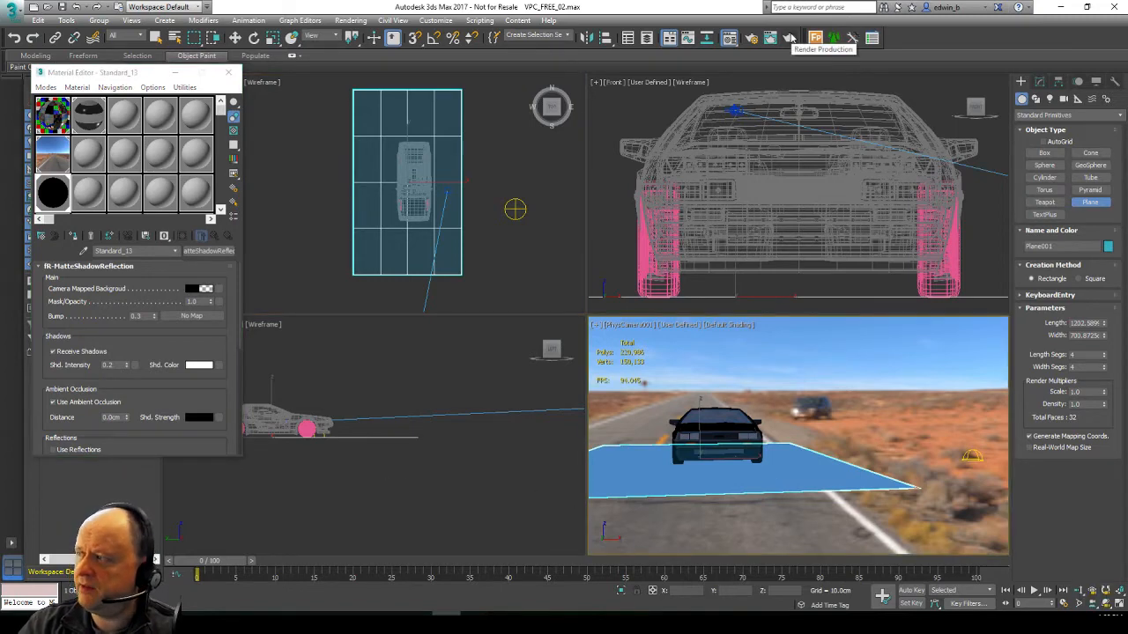
{"action": "left_click", "coordinate": [789, 39]}
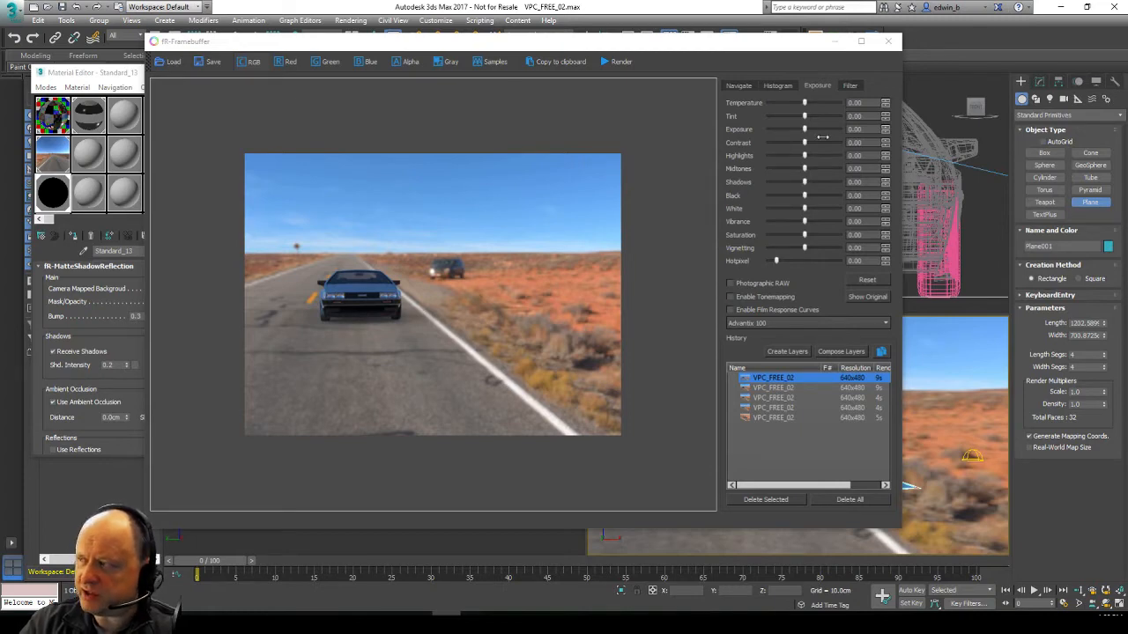
{"action": "left_click", "coordinate": [890, 41]}
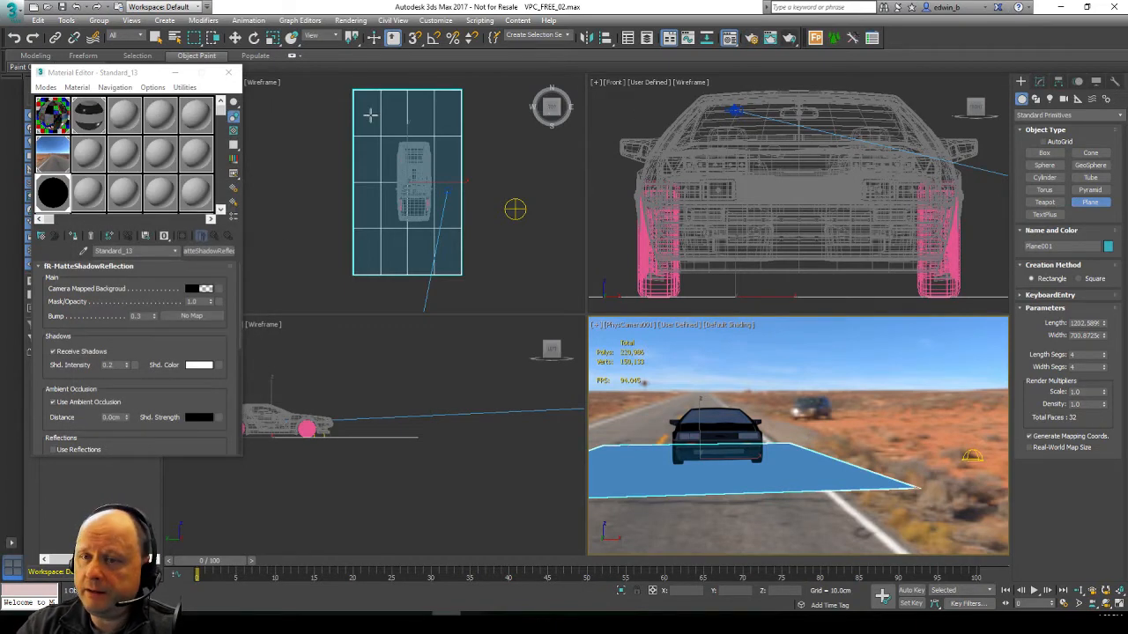
- Switch the render setup's target to ActiveShade Mode and choose finalRender as its renderer
{"action": "left_click", "coordinate": [752, 39]}
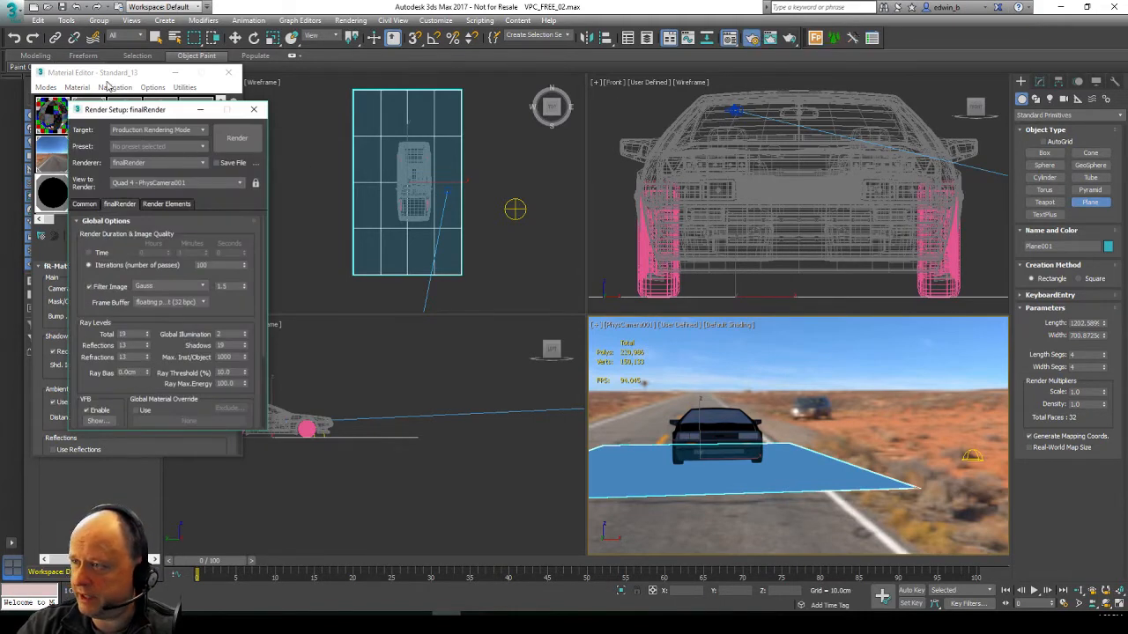
{"action": "left_click_drag", "start_coordinate": [134, 115], "coordinate": [256, 103]}
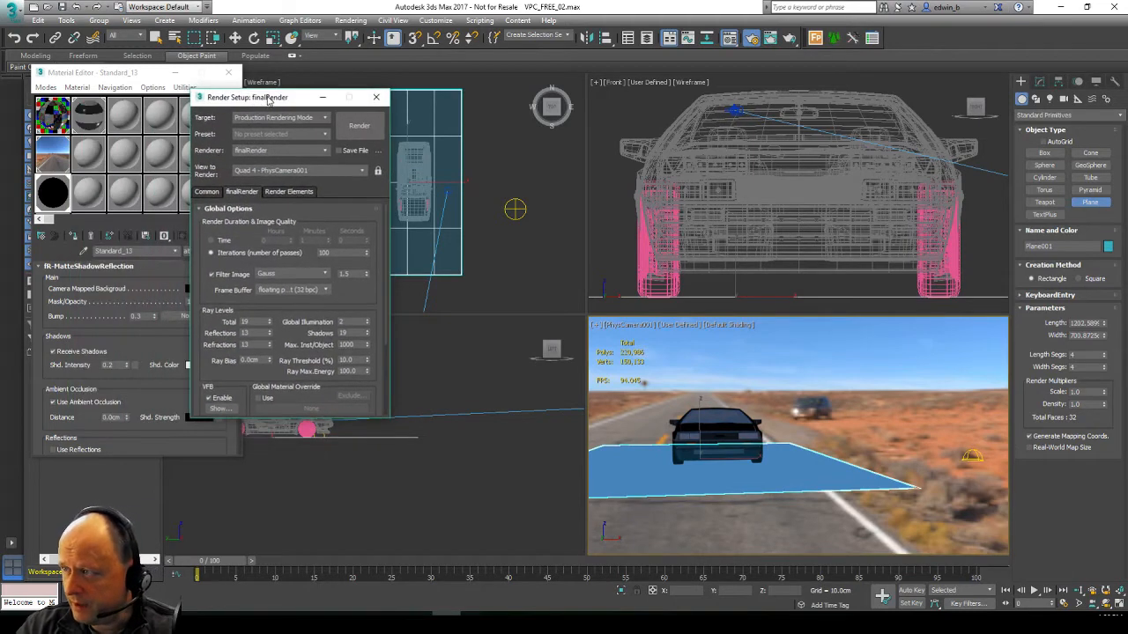
{"action": "left_click", "coordinate": [275, 117]}
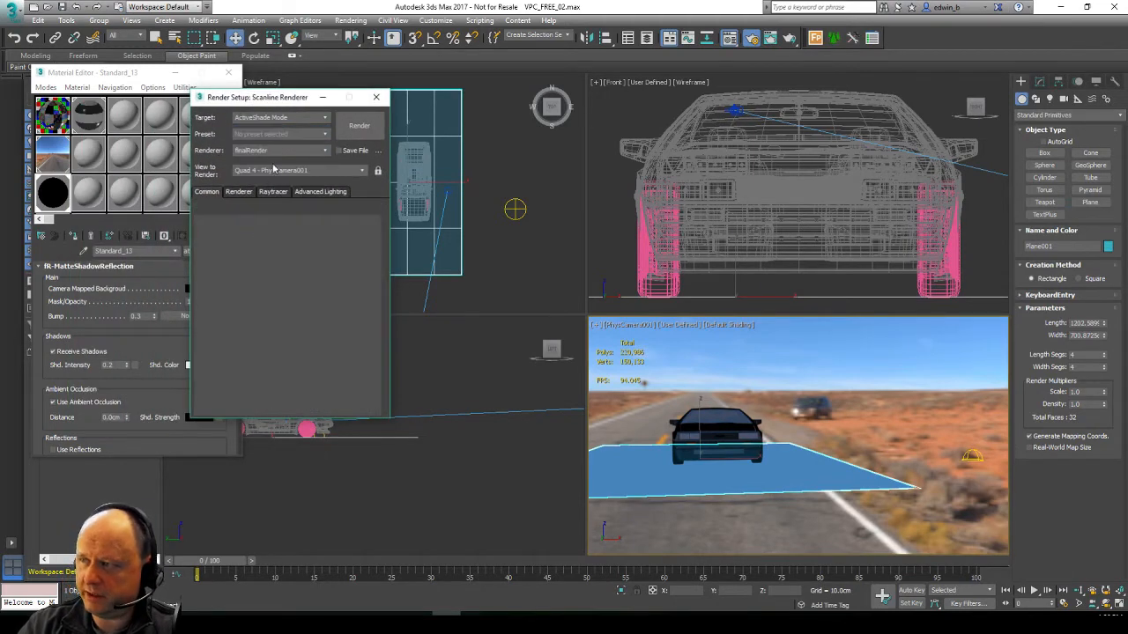
{"action": "left_click", "coordinate": [272, 154]}
{"action": "left_click", "coordinate": [269, 185]}
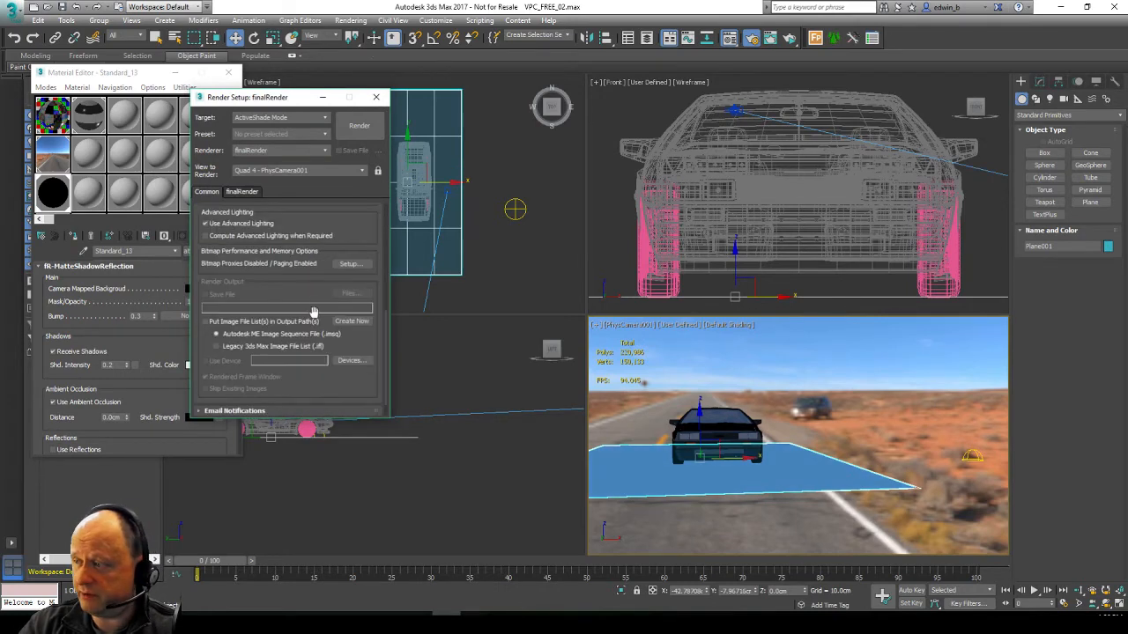
- Review the finalRender options for ActiveShade and start an ActiveShade render of the PhysCamera001 view
{"action": "scroll", "coordinate": [310, 282], "scroll_direction": "down", "scroll_amount": 2}
{"action": "left_click", "coordinate": [232, 192]}
{"action": "scroll", "coordinate": [324, 351], "scroll_direction": "down", "scroll_amount": 3}
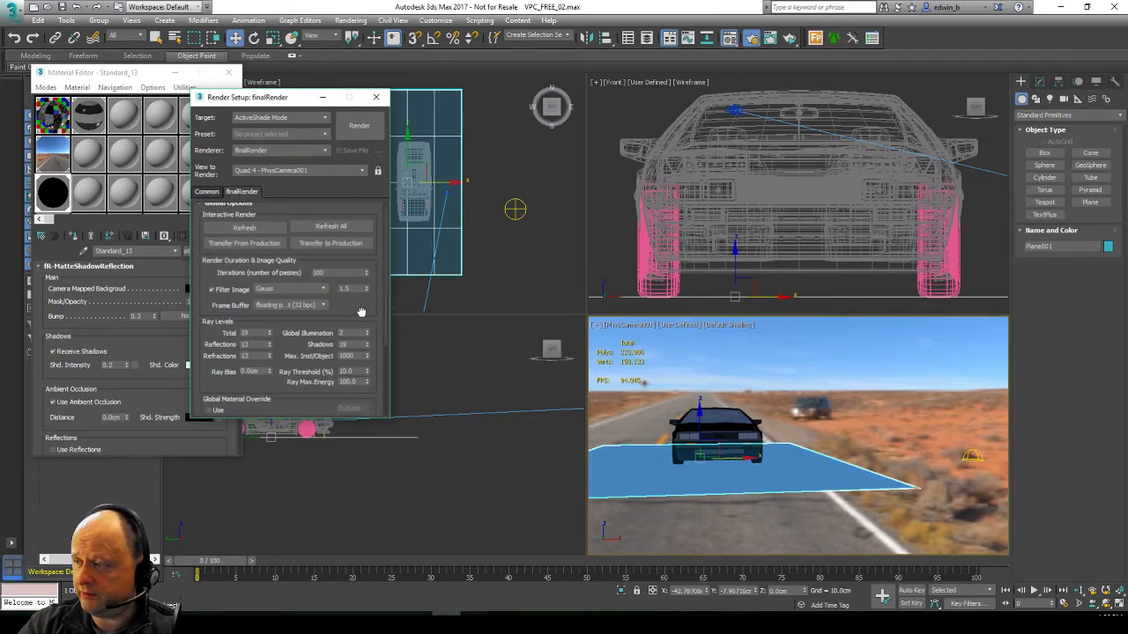
{"action": "left_click", "coordinate": [304, 338]}
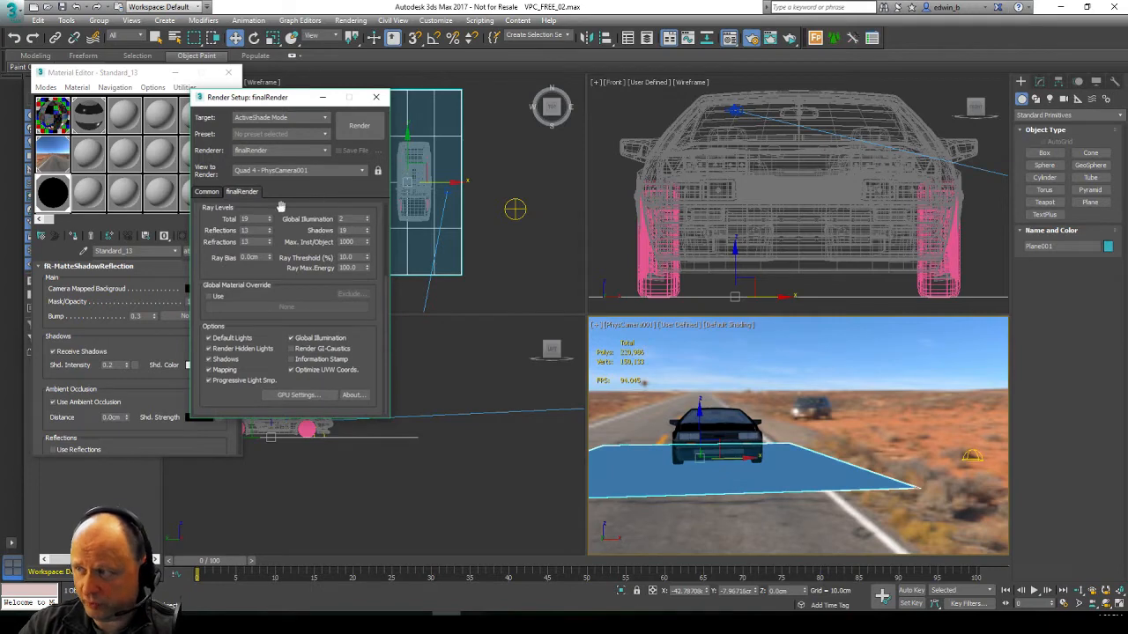
{"action": "scroll", "coordinate": [278, 210], "scroll_direction": "up", "scroll_amount": 3}
{"action": "left_click_drag", "start_coordinate": [260, 106], "coordinate": [193, 111]}
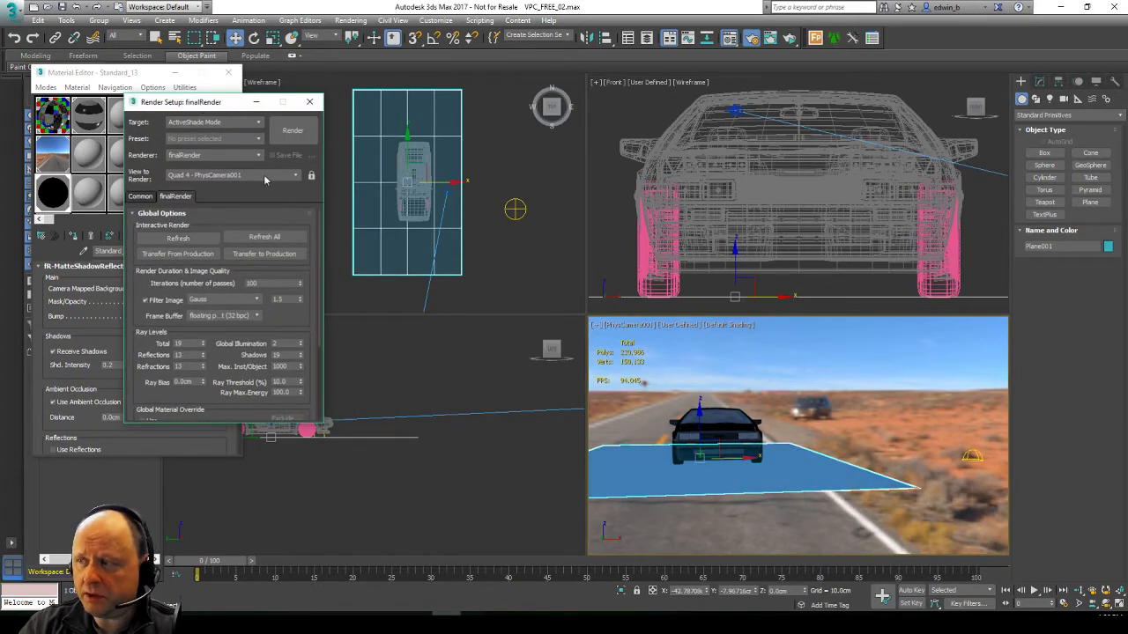
{"action": "left_click", "coordinate": [293, 130]}
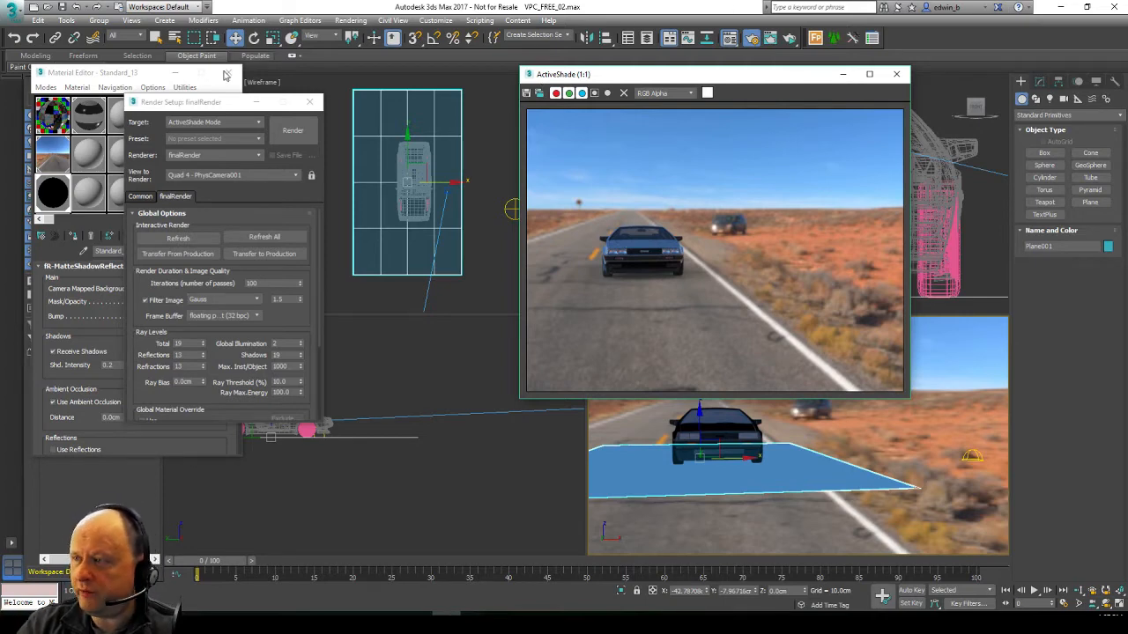
- Toggle Receive Shadows off, on and off again in the matte shadow material, comparing the car's ground shadow in ActiveShade
{"action": "left_click_drag", "start_coordinate": [180, 106], "coordinate": [311, 96]}
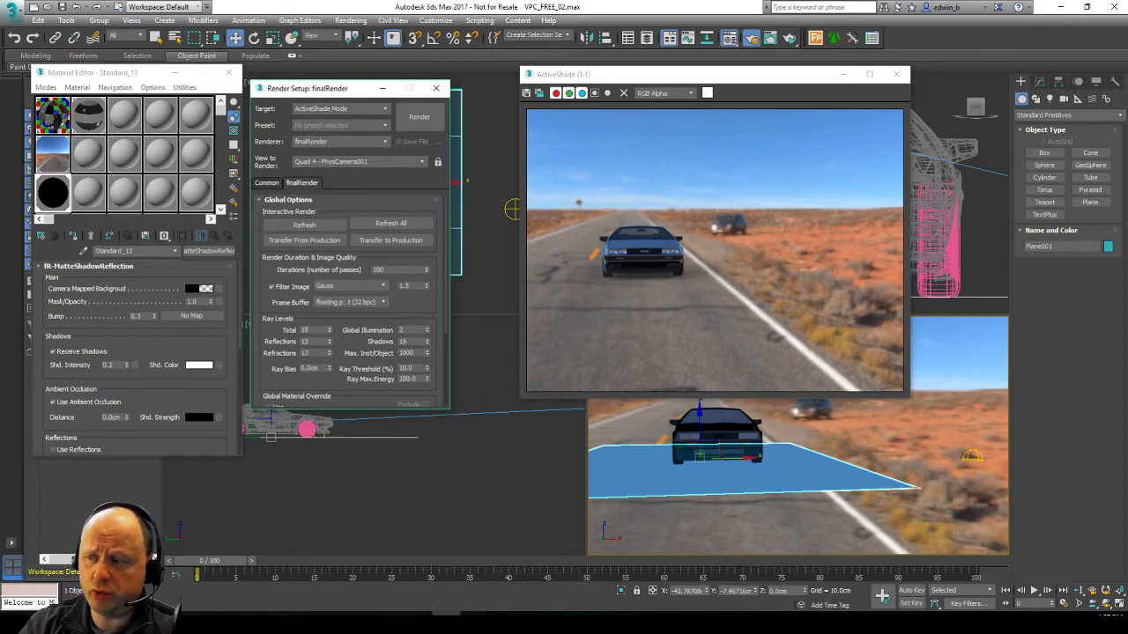
{"action": "left_click", "coordinate": [105, 332]}
{"action": "scroll", "coordinate": [106, 332], "scroll_direction": "down", "scroll_amount": 2}
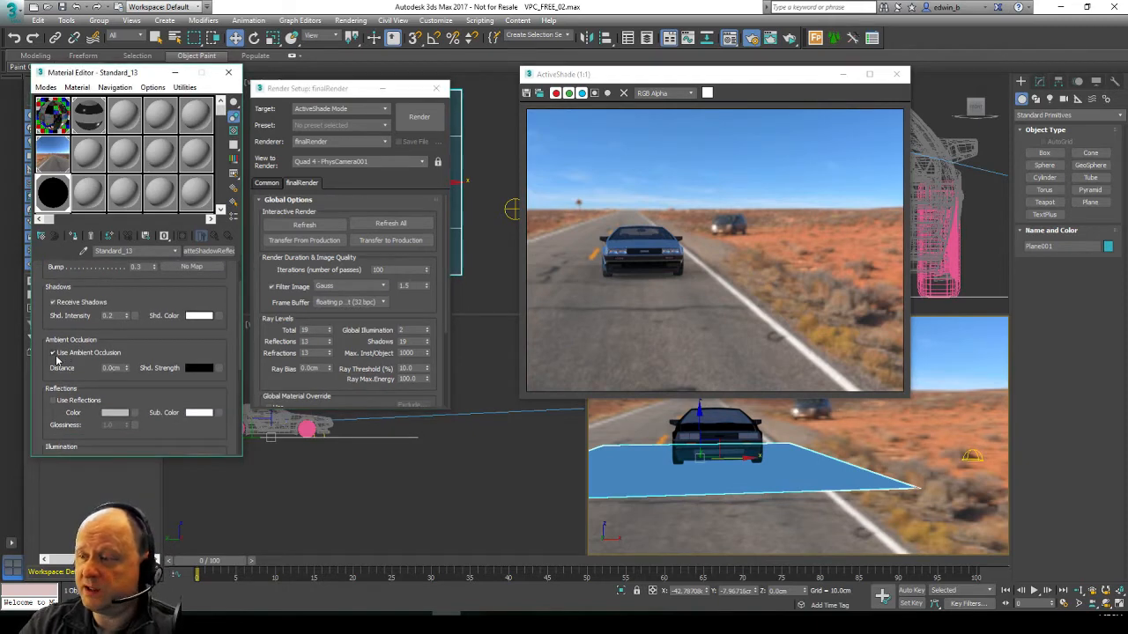
{"action": "left_click", "coordinate": [58, 303]}
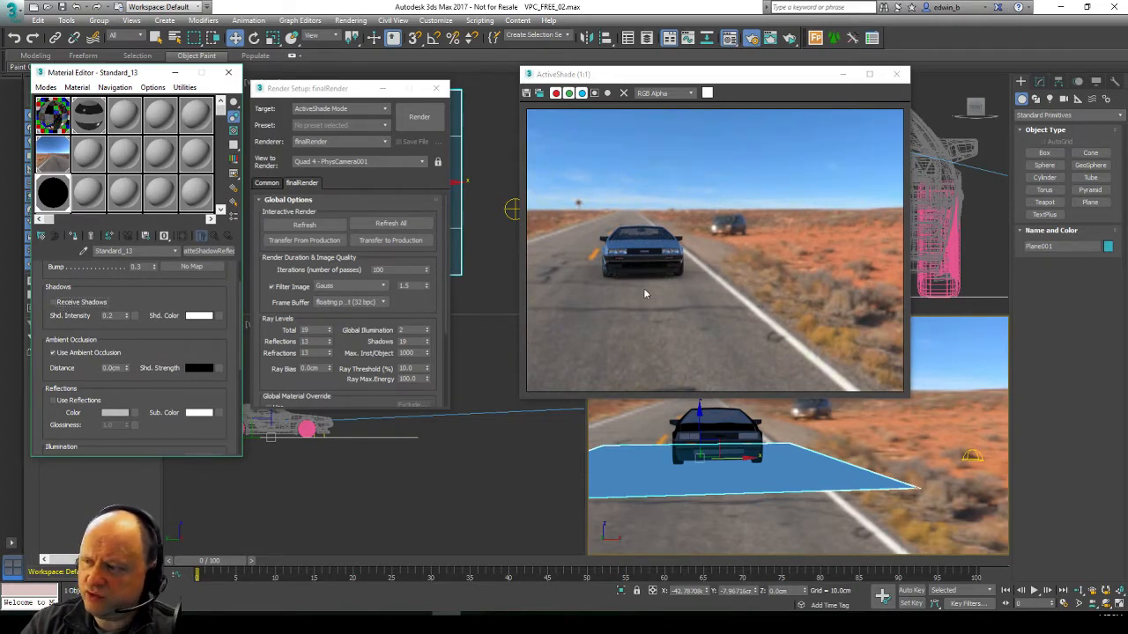
{"action": "left_click", "coordinate": [58, 303]}
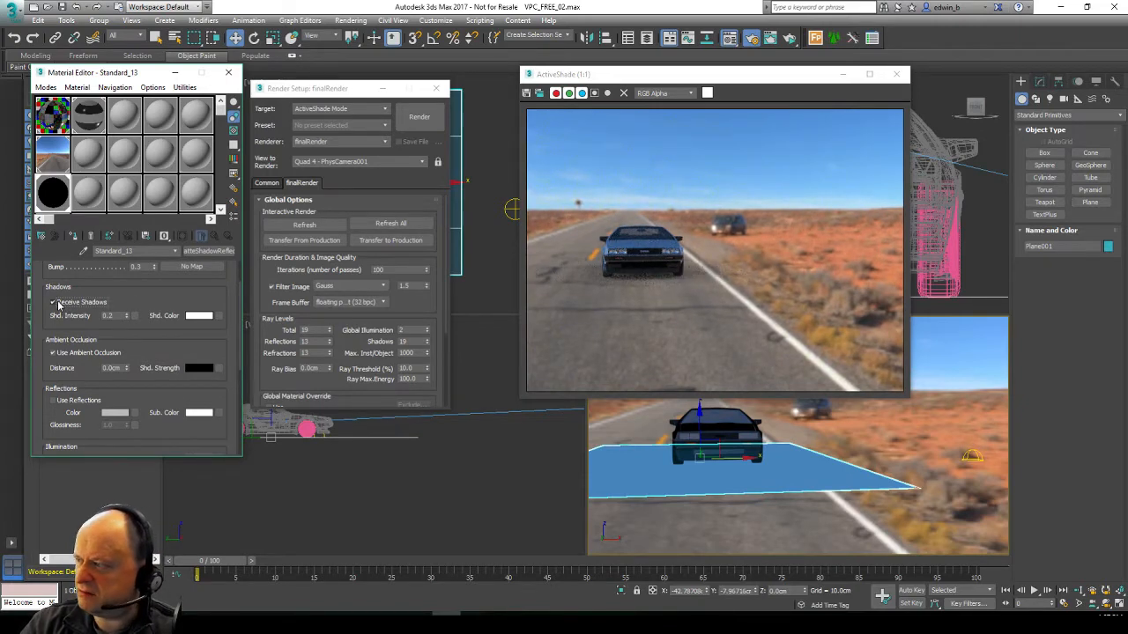
{"action": "left_click", "coordinate": [58, 303]}
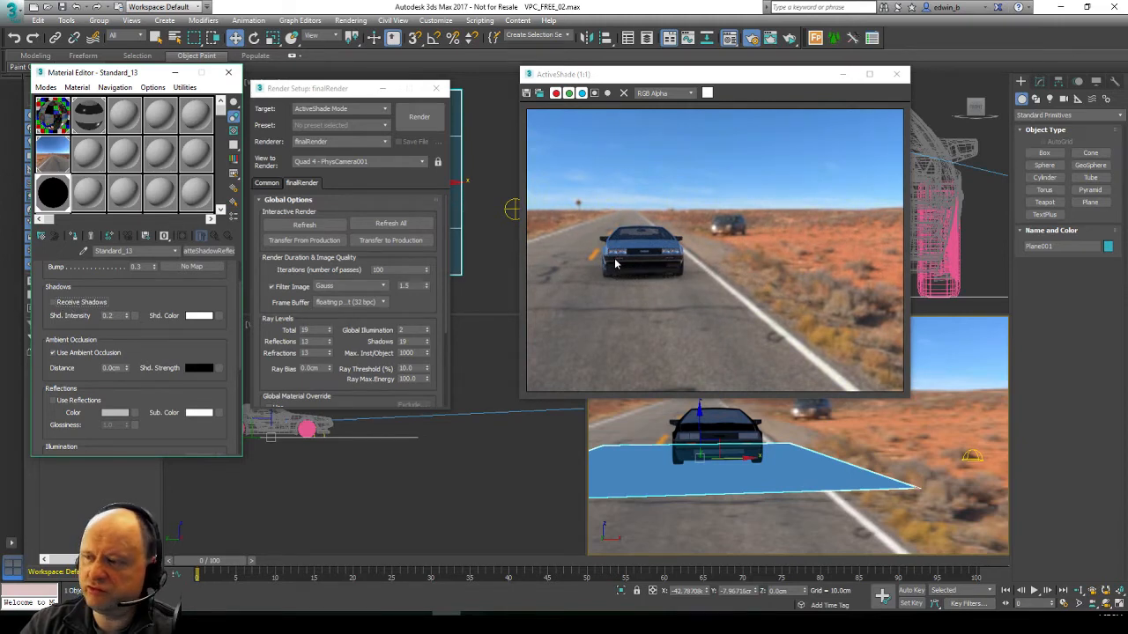
- Toggle Use Ambient Occlusion in the matte shadow material to compare the ground shadow, and turn Receive Shadows back on
{"action": "left_click", "coordinate": [54, 354]}
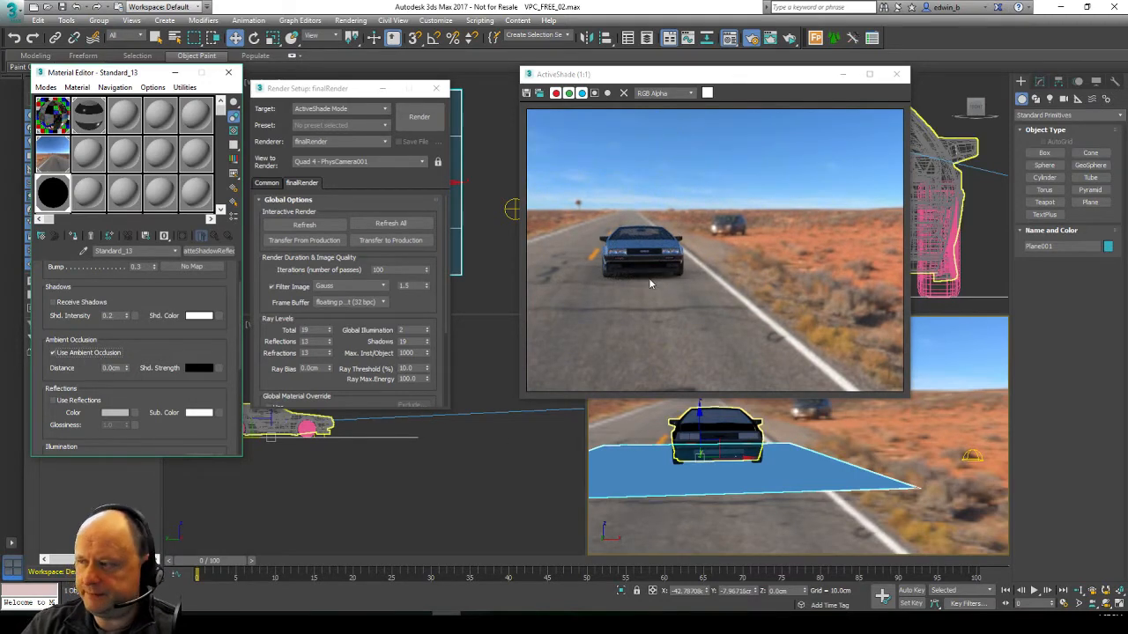
{"action": "left_click", "coordinate": [53, 303]}
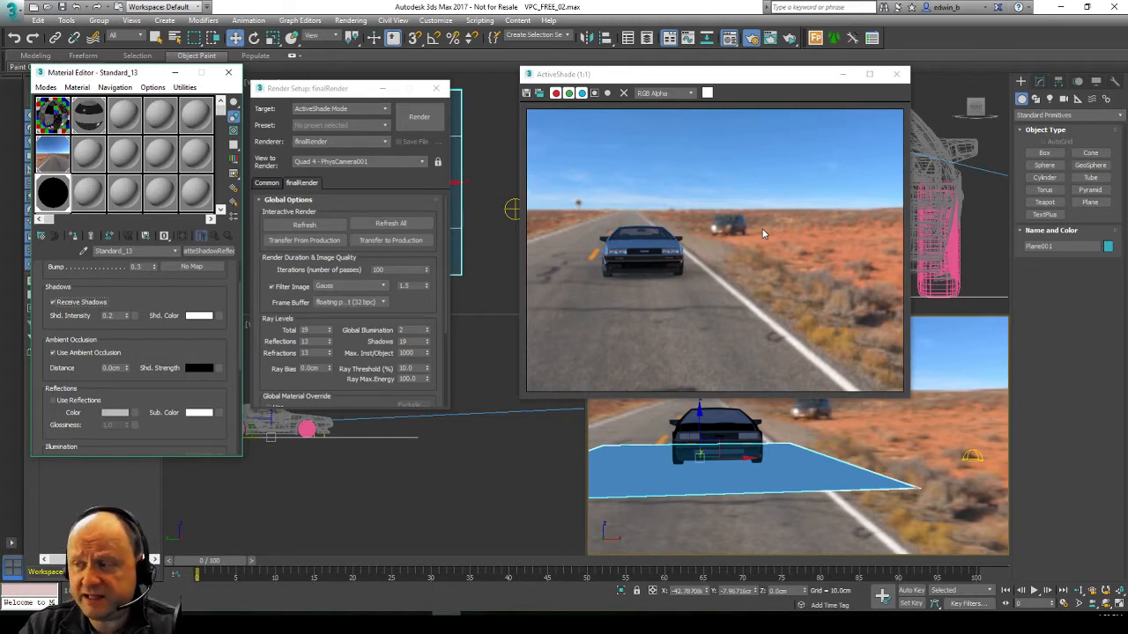
- View the road HDRI bitmap at full size, sample the pixel values around the sun, and close the image
{"action": "left_click", "coordinate": [55, 165]}
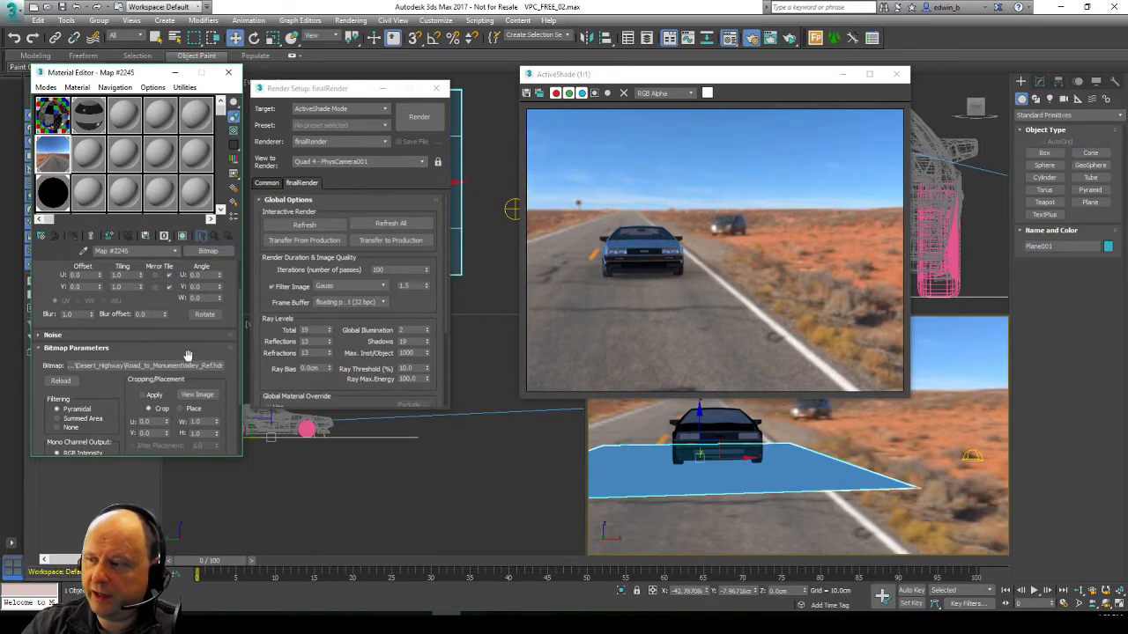
{"action": "left_click", "coordinate": [198, 394]}
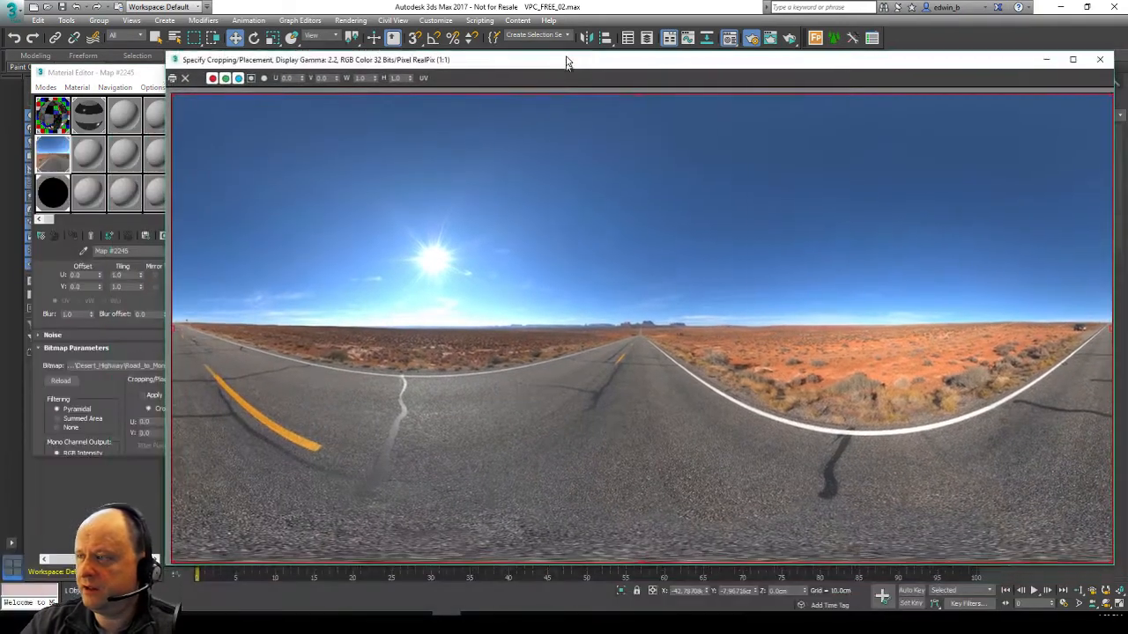
{"action": "left_click_drag", "start_coordinate": [574, 82], "coordinate": [463, 40]}
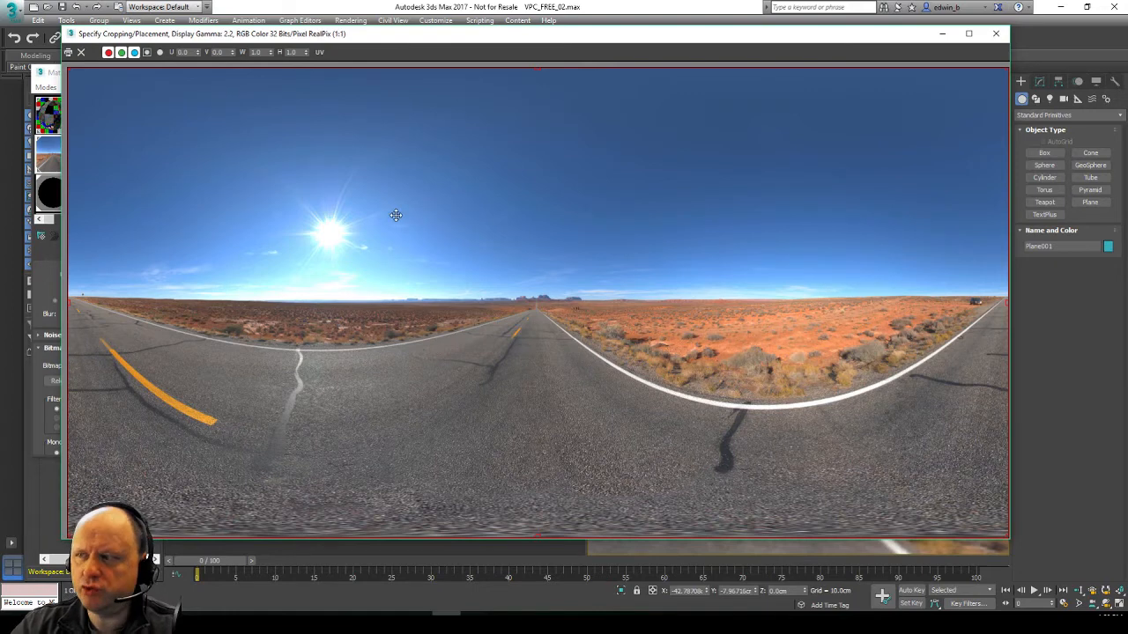
{"action": "right_click_drag", "start_coordinate": [333, 232], "coordinate": [332, 222]}
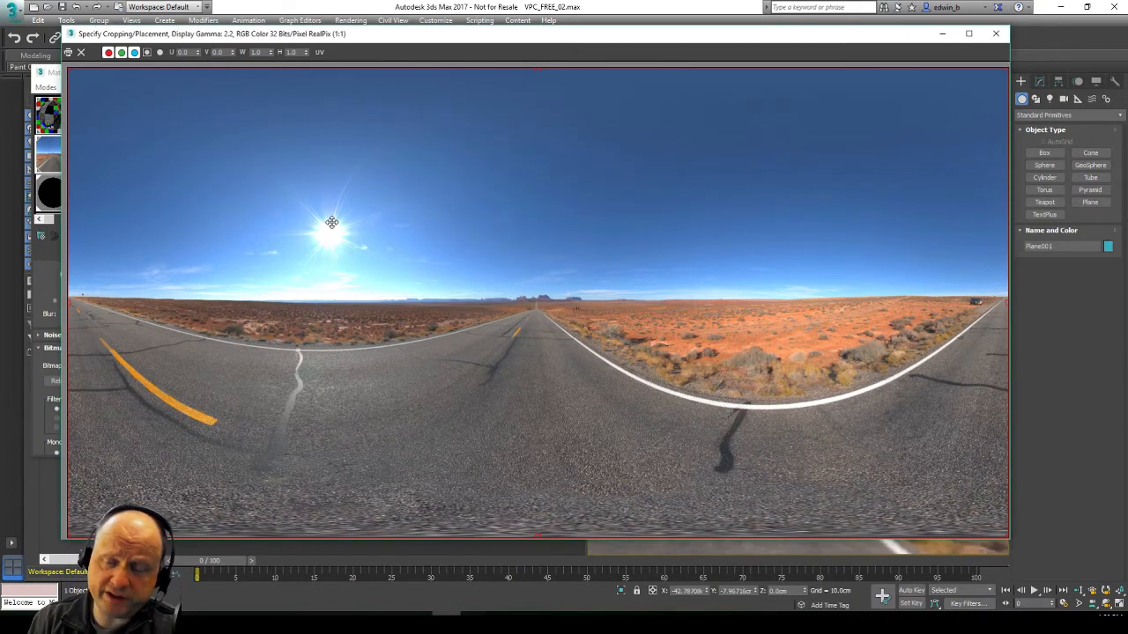
{"action": "right_click_drag", "start_coordinate": [344, 228], "coordinate": [342, 227]}
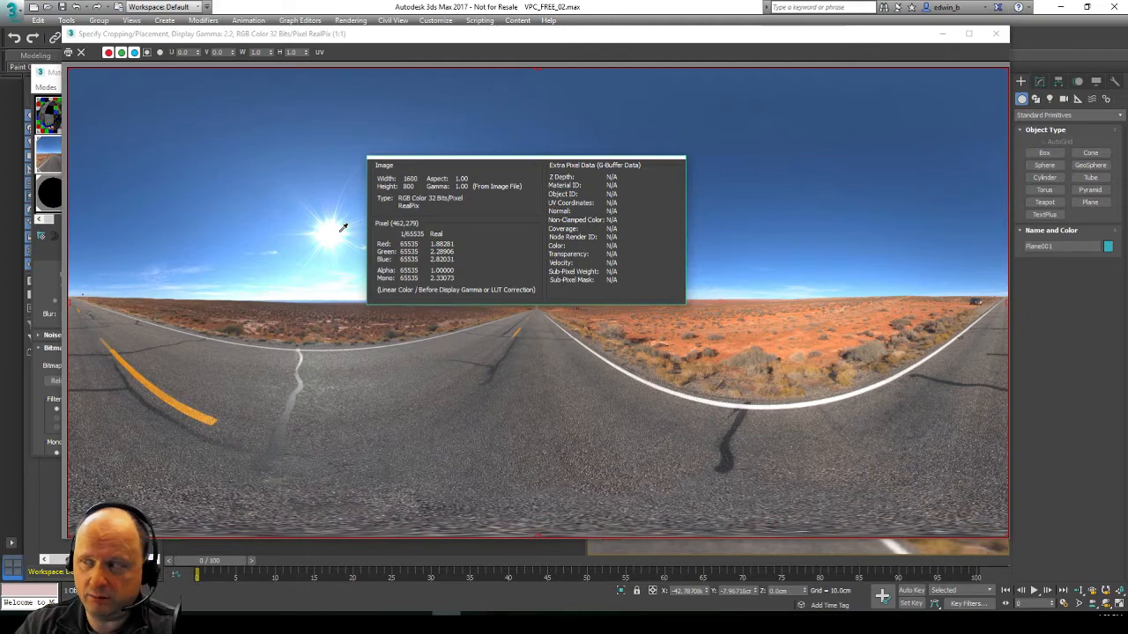
{"action": "mouse_move", "coordinate": [343, 228]}
{"action": "right_mouse_down"}
{"action": "mouse_move", "coordinate": [328, 228]}
{"action": "mouse_move", "coordinate": [349, 229]}
{"action": "mouse_move", "coordinate": [340, 233]}
{"action": "right_mouse_up"}
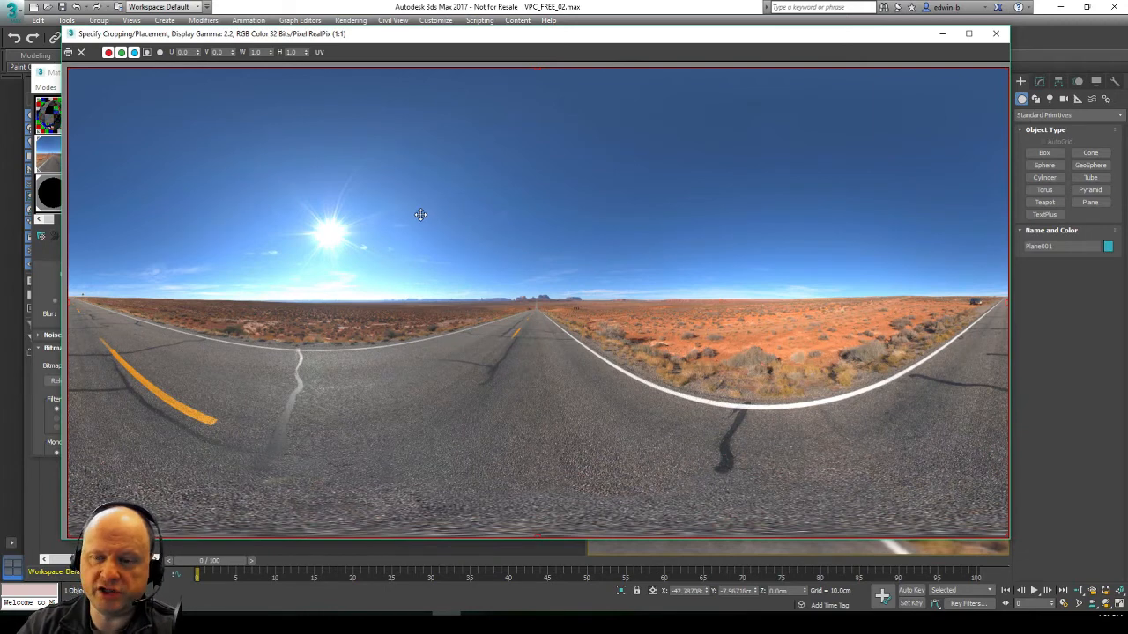
{"action": "right_click", "coordinate": [333, 239]}
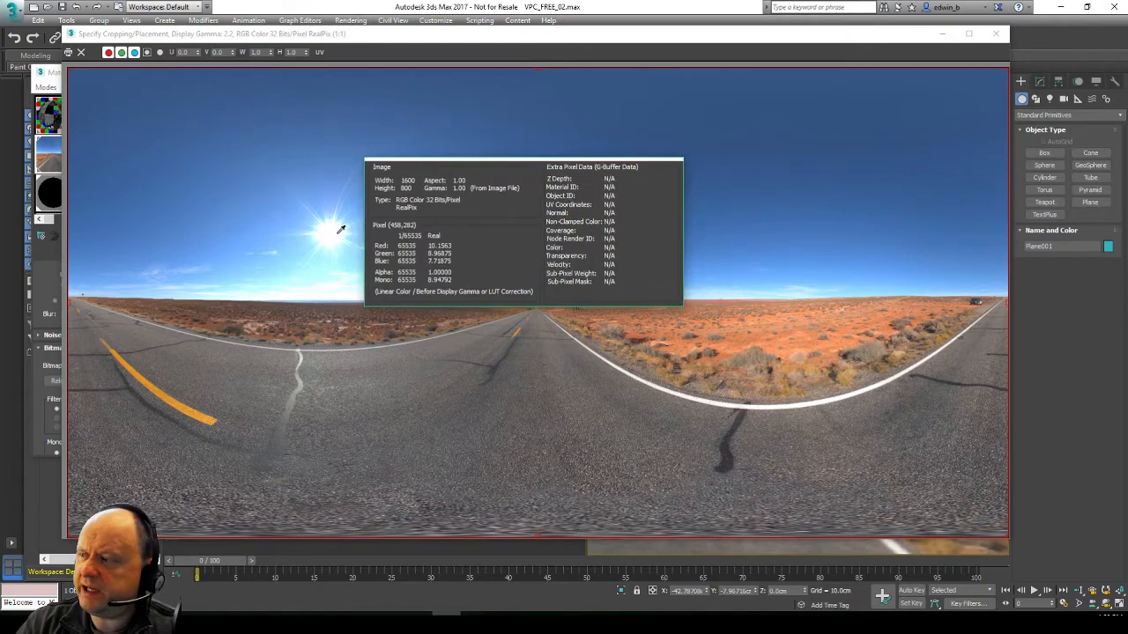
{"action": "right_click_drag", "start_coordinate": [341, 229], "coordinate": [428, 279]}
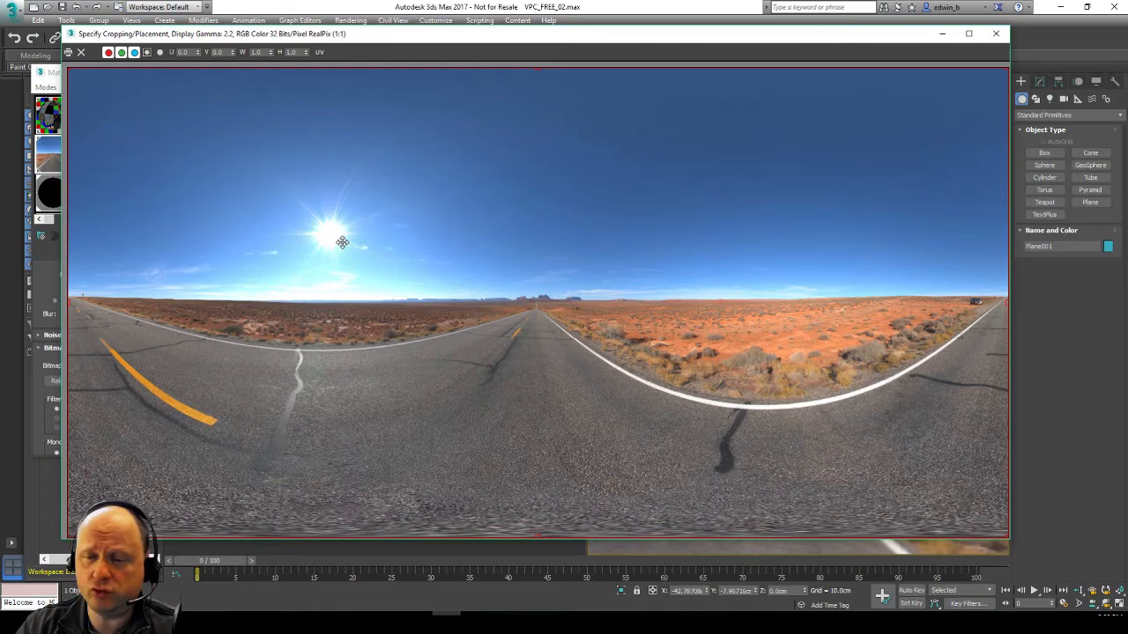
{"action": "left_click", "coordinate": [997, 34]}
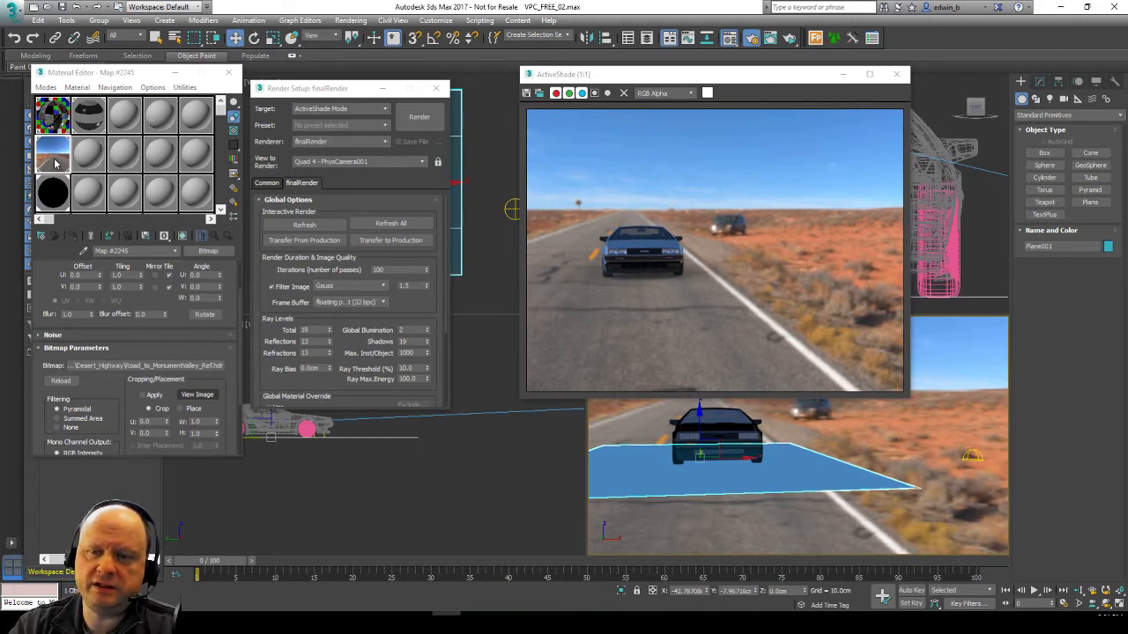
- Close the ActiveShade render and switch the render setup's target back to Production Rendering Mode
{"action": "left_click", "coordinate": [899, 75]}
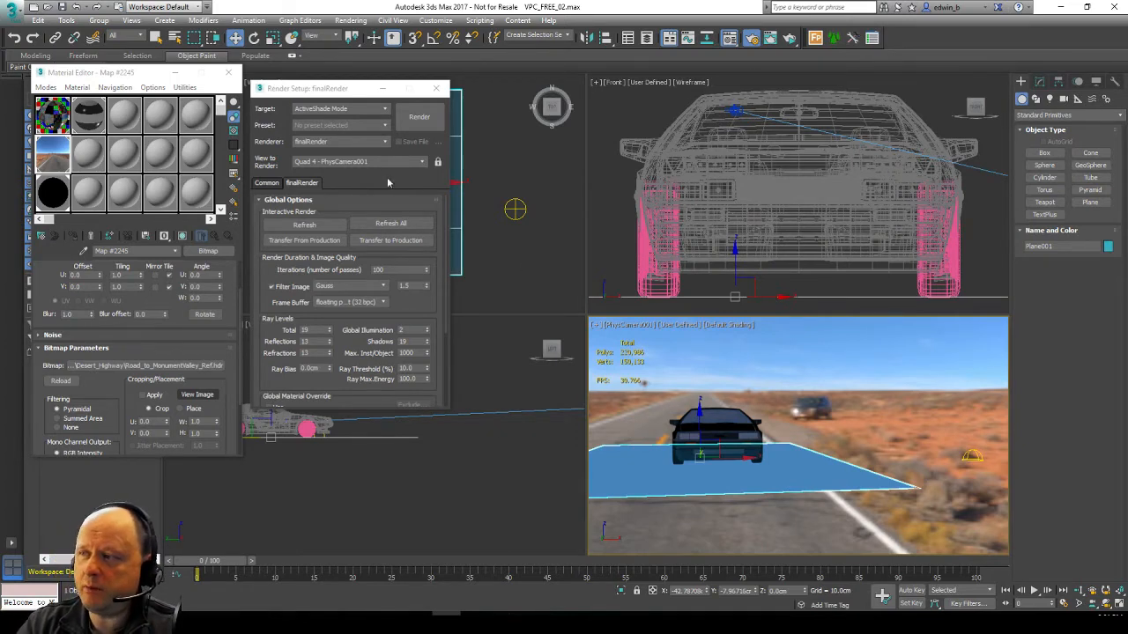
{"action": "left_click", "coordinate": [335, 110]}
{"action": "left_click", "coordinate": [333, 121]}
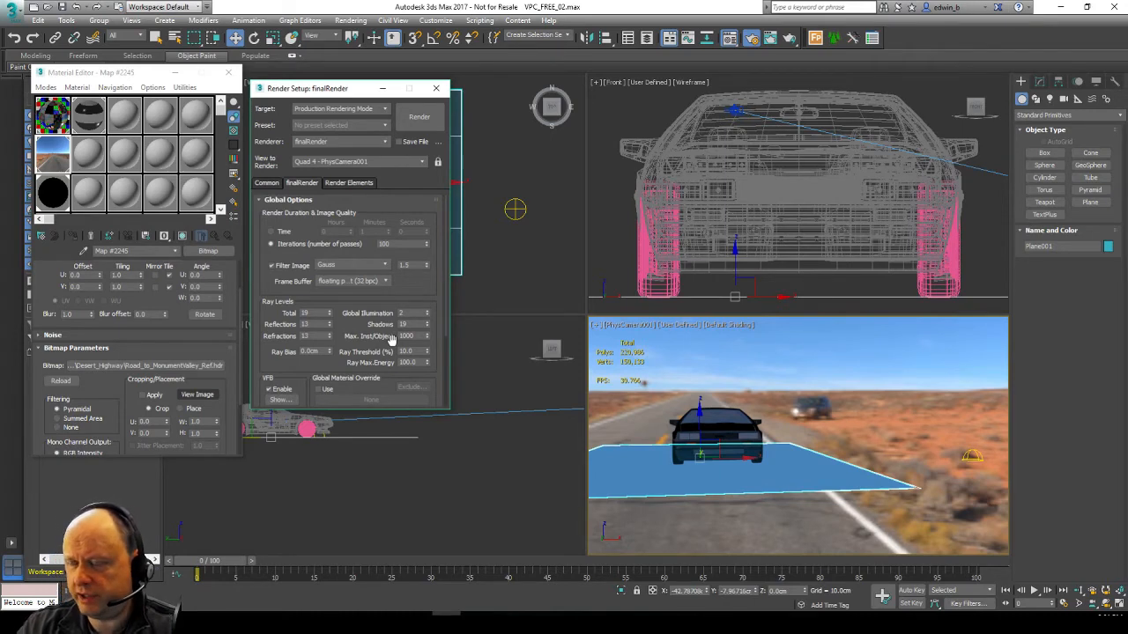
{"action": "left_click_drag", "start_coordinate": [333, 88], "coordinate": [363, 88]}
- Copy the road HDRI map into the neighbouring empty material slot and name the copy "illumination"
{"action": "left_click", "coordinate": [40, 144]}
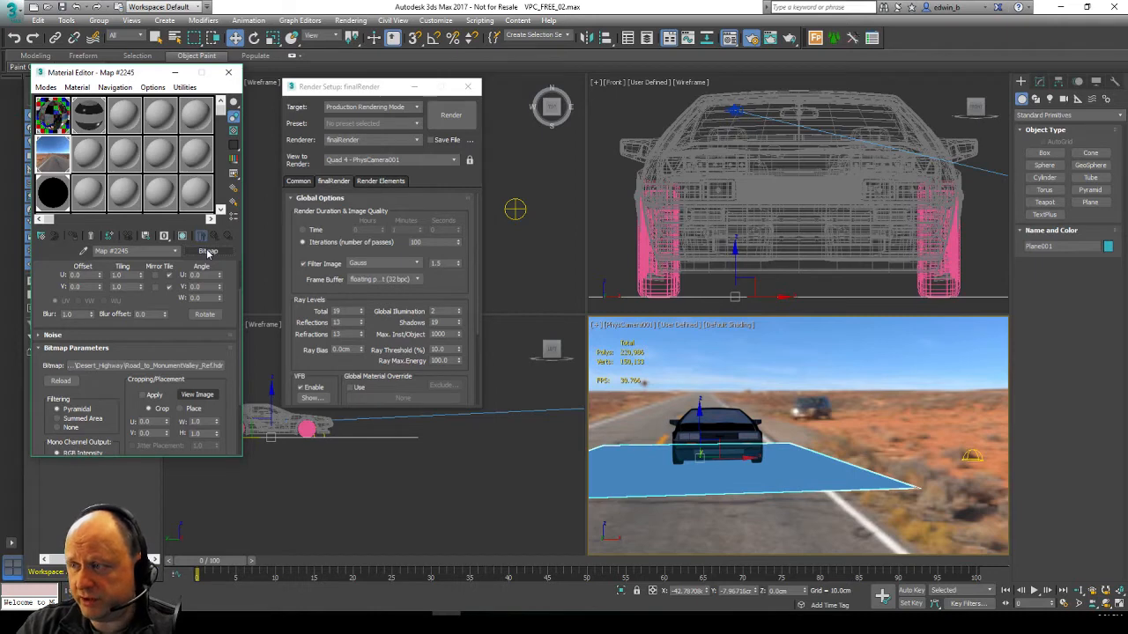
{"action": "left_click", "coordinate": [89, 156]}
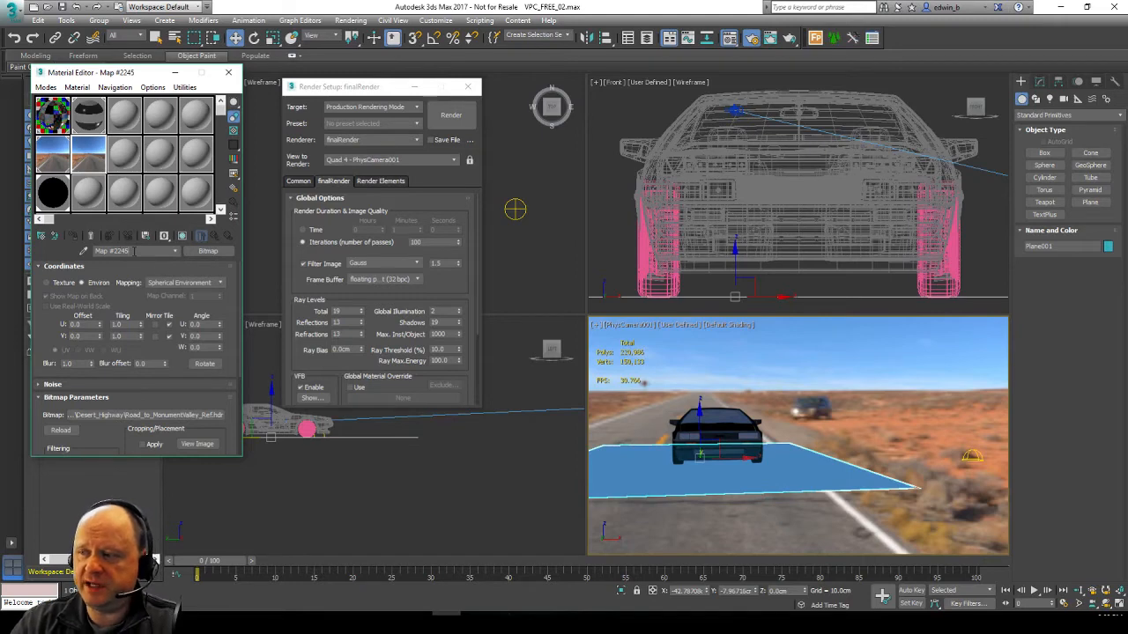
{"action": "left_click_drag", "start_coordinate": [135, 251], "coordinate": [94, 251]}
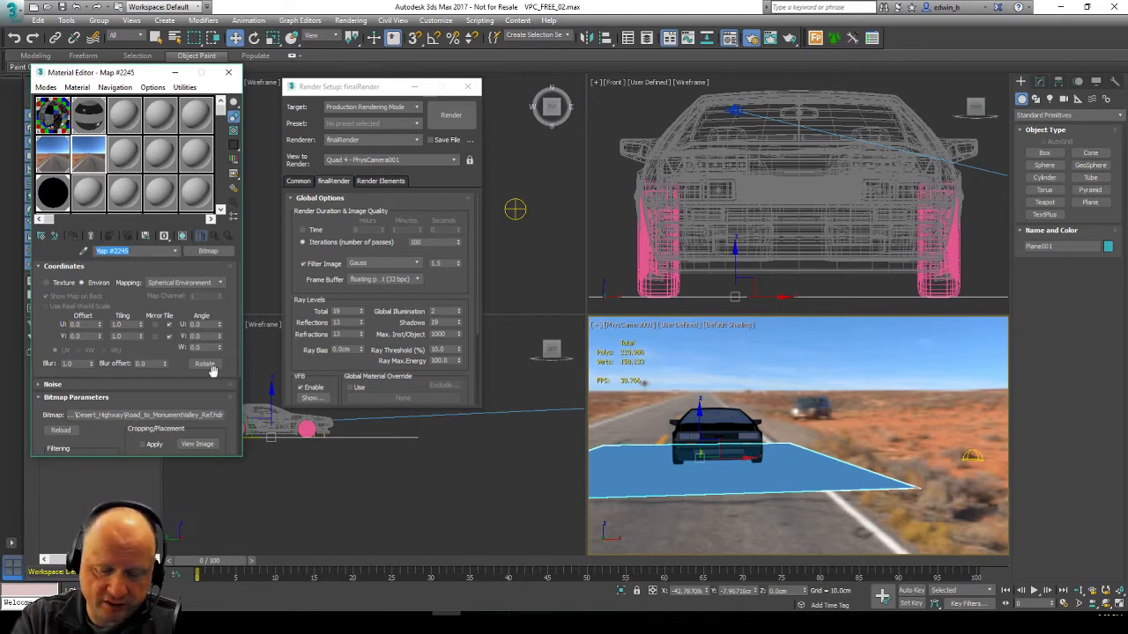
{"action": "type", "text": "illumination"}
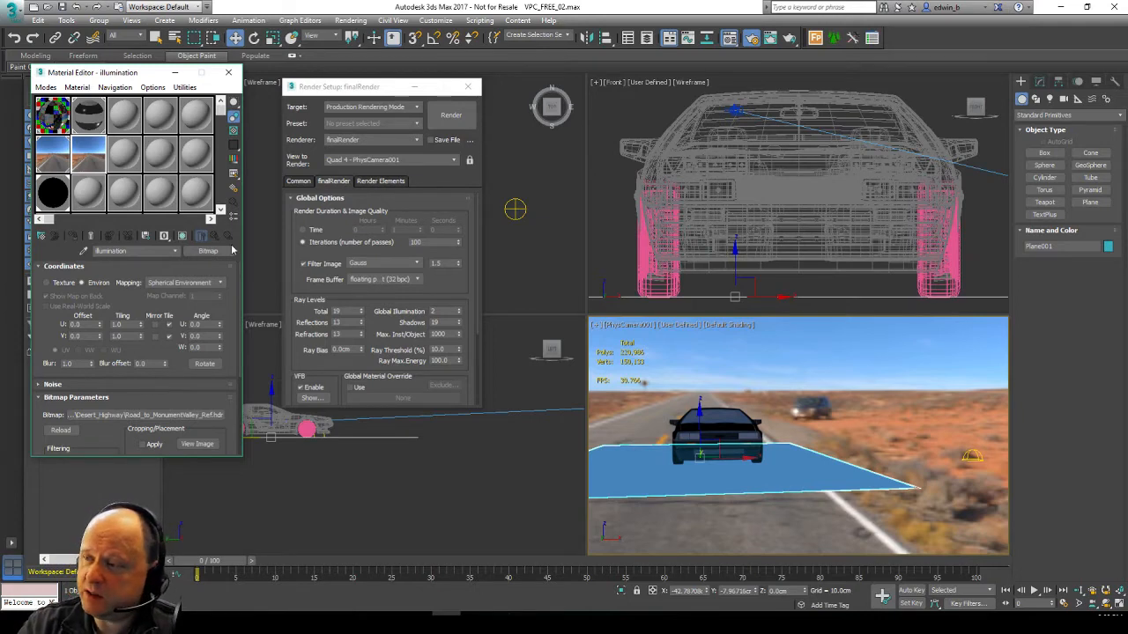
- Replace the illumination map's type with fR-ColorCorrect, keeping the old HDRI bitmap as a sub-map
{"action": "left_click", "coordinate": [208, 250]}
{"action": "left_click", "coordinate": [525, 228]}
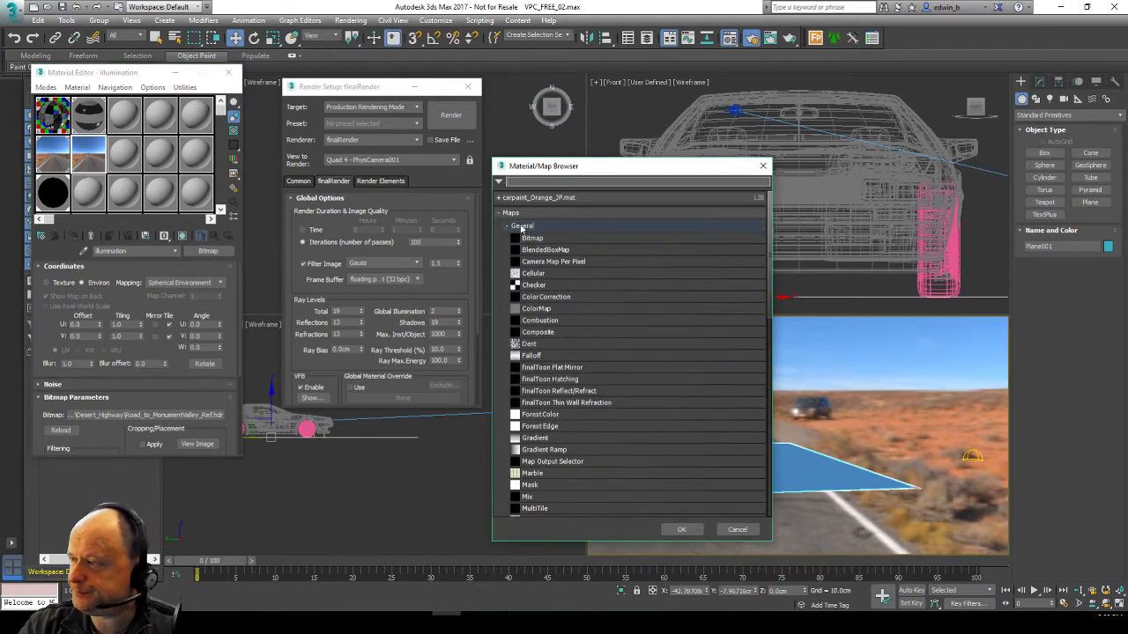
{"action": "left_click", "coordinate": [544, 320]}
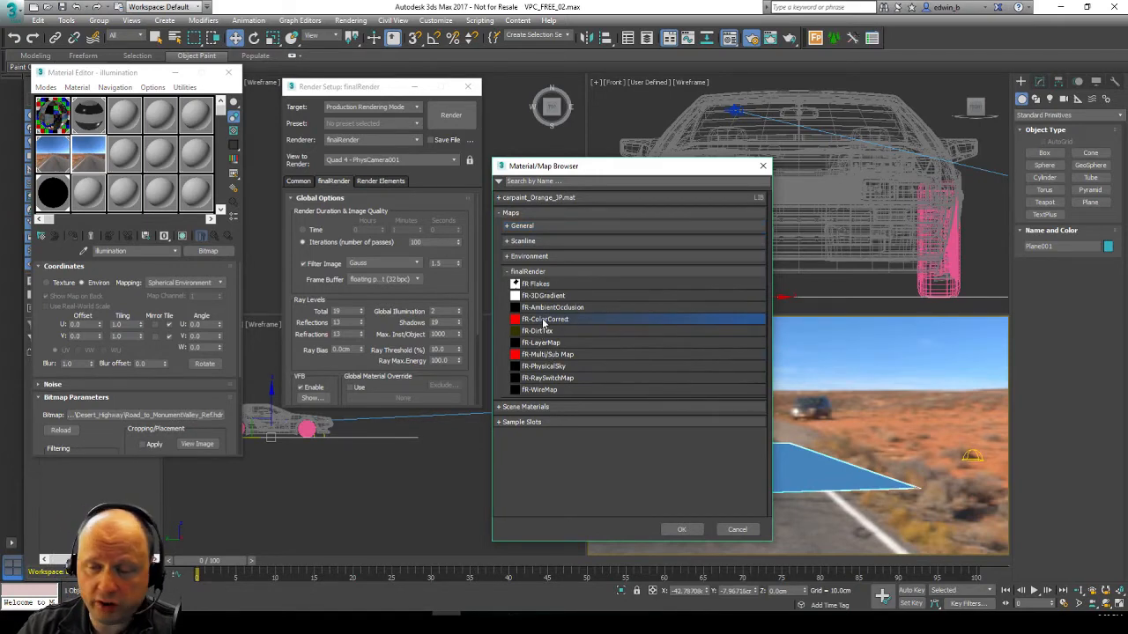
{"action": "double_click", "coordinate": [543, 321]}
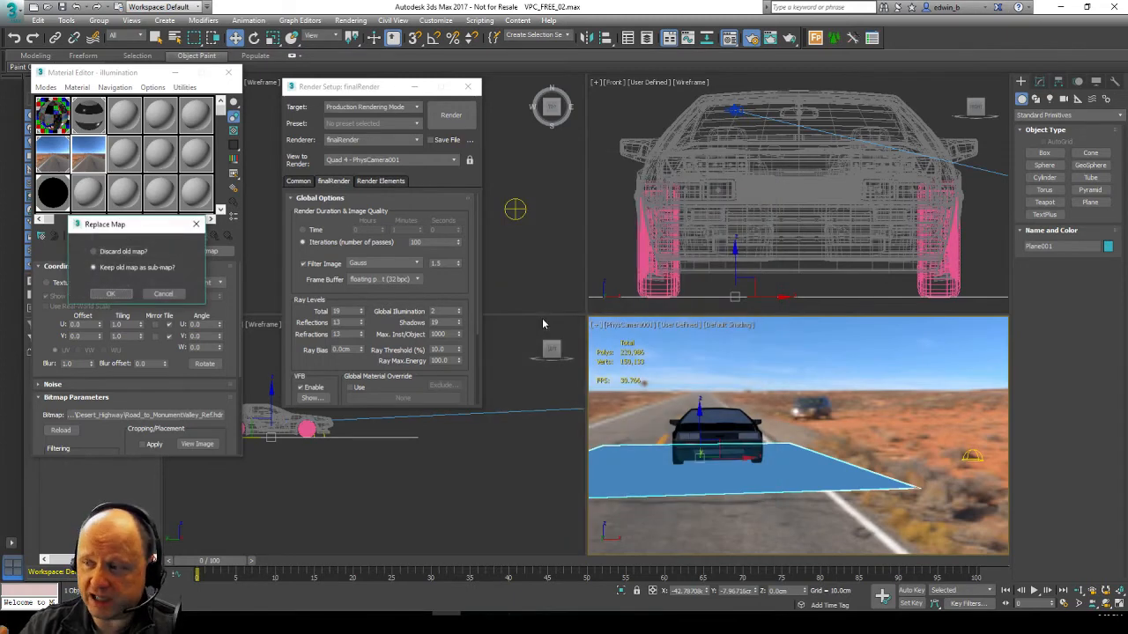
{"action": "left_click", "coordinate": [121, 295]}
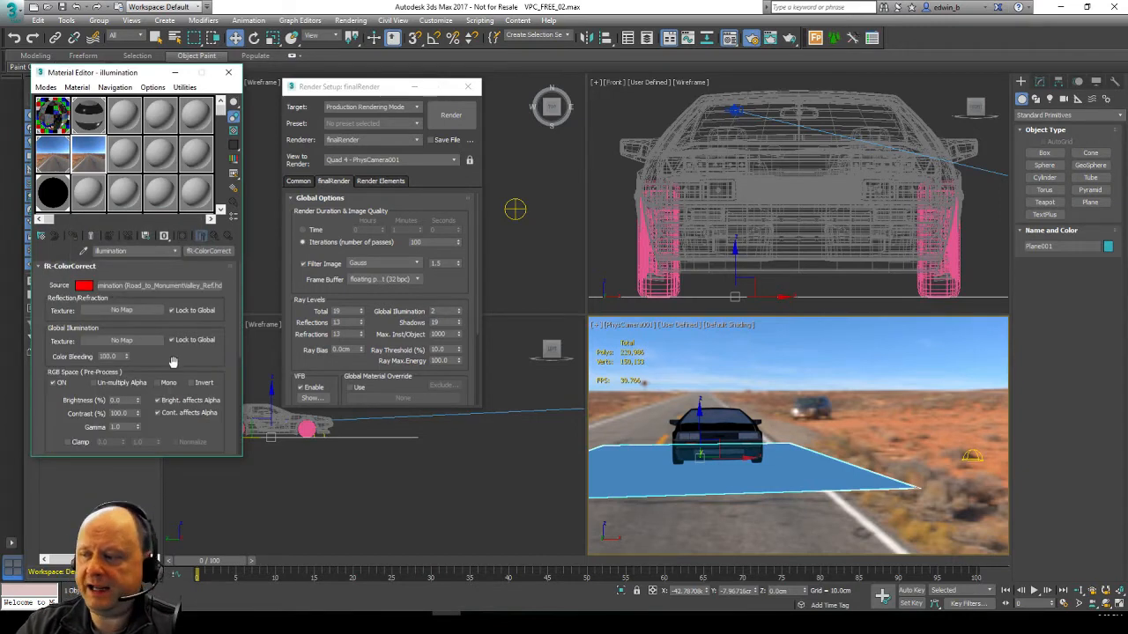
- Set the RGB Space gamma of the illumination color correction map to 0.5
{"action": "left_click_drag", "start_coordinate": [221, 357], "coordinate": [216, 333]}
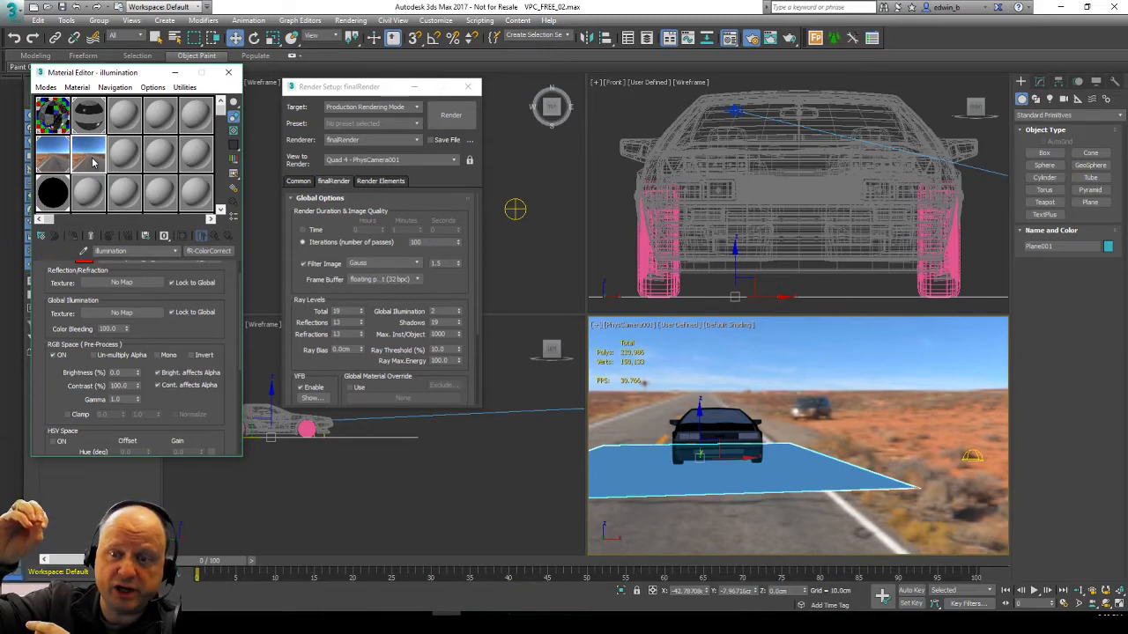
{"action": "double_click", "coordinate": [123, 399]}
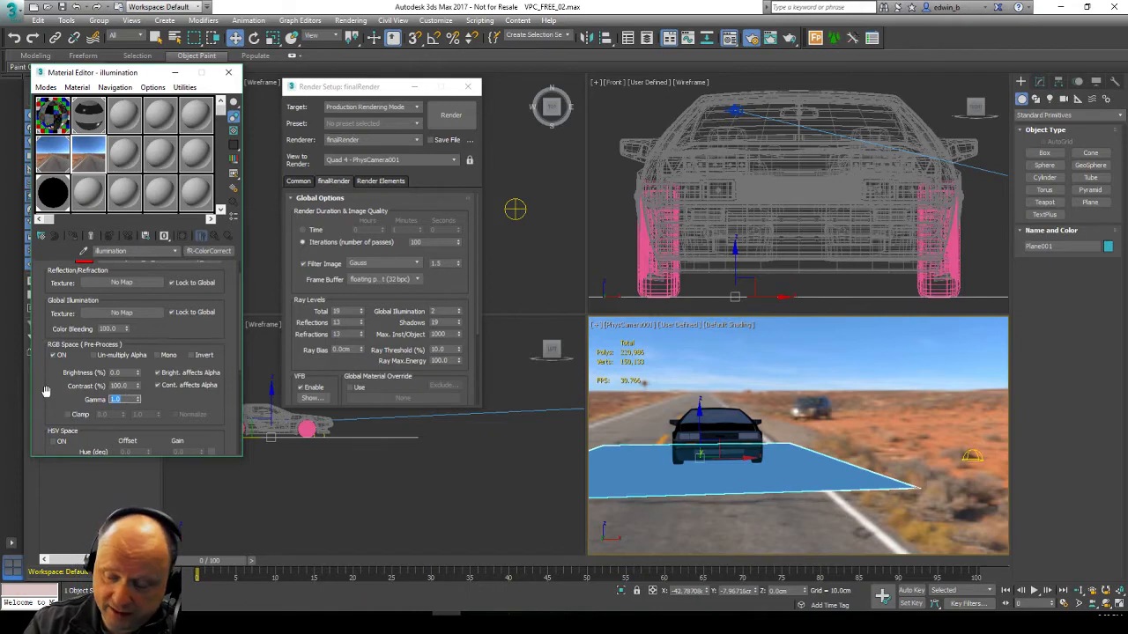
{"action": "type", "text": "0"}
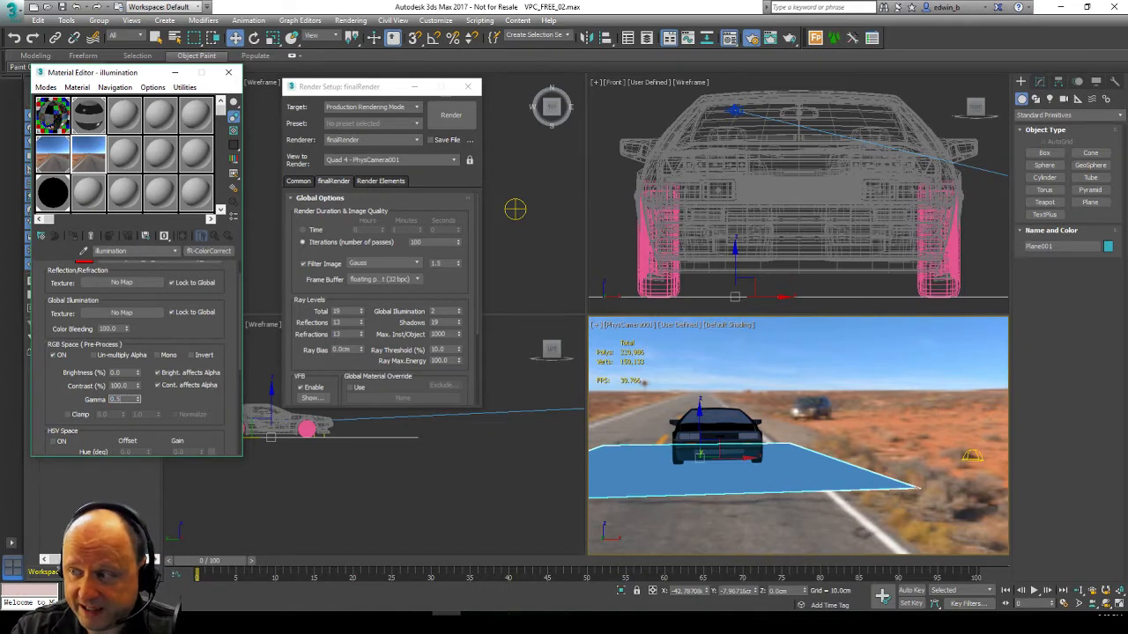
{"action": "type", "text": ".5"}
{"action": "key", "text": "Return"}
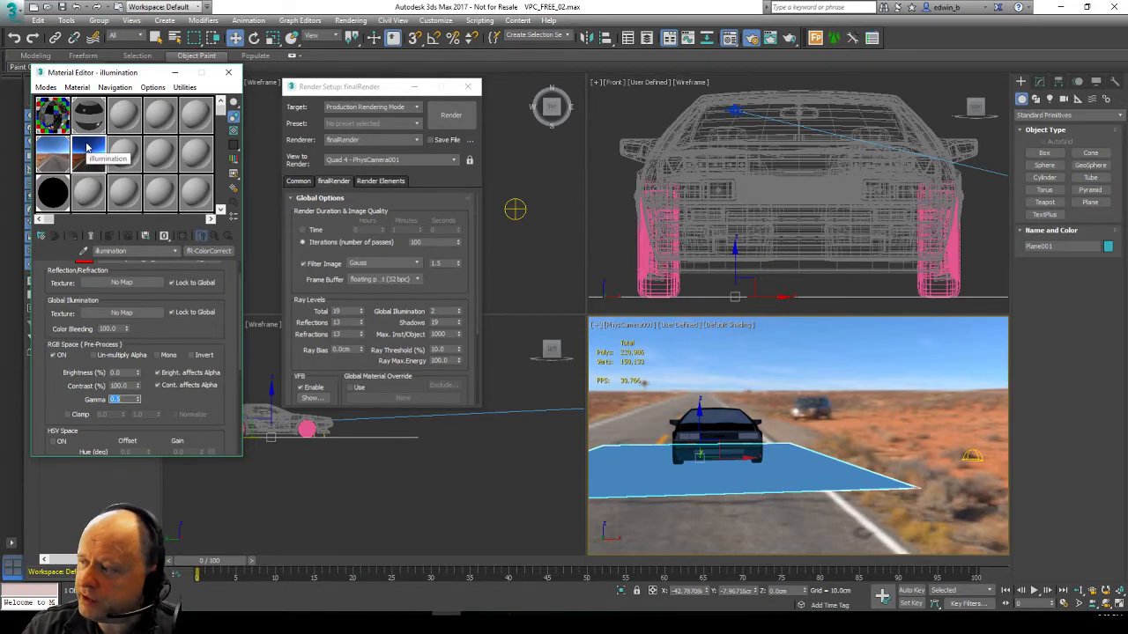
- Assign the illumination map as an instance to the sky color map of the Sky001 skylight
{"action": "left_click", "coordinate": [516, 209]}
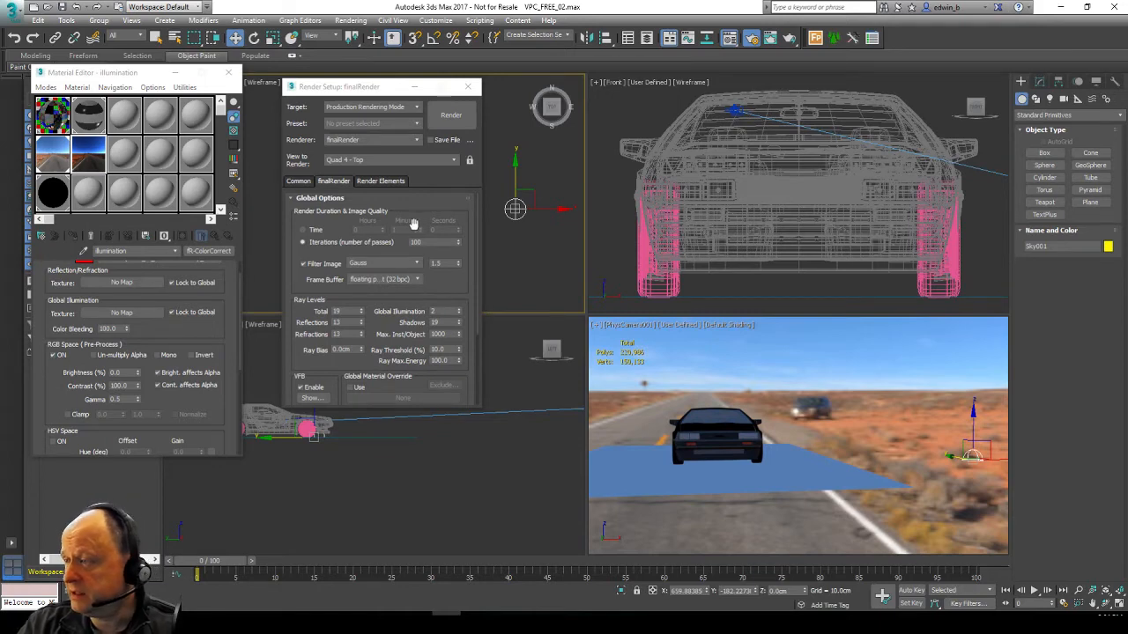
{"action": "left_click", "coordinate": [99, 170]}
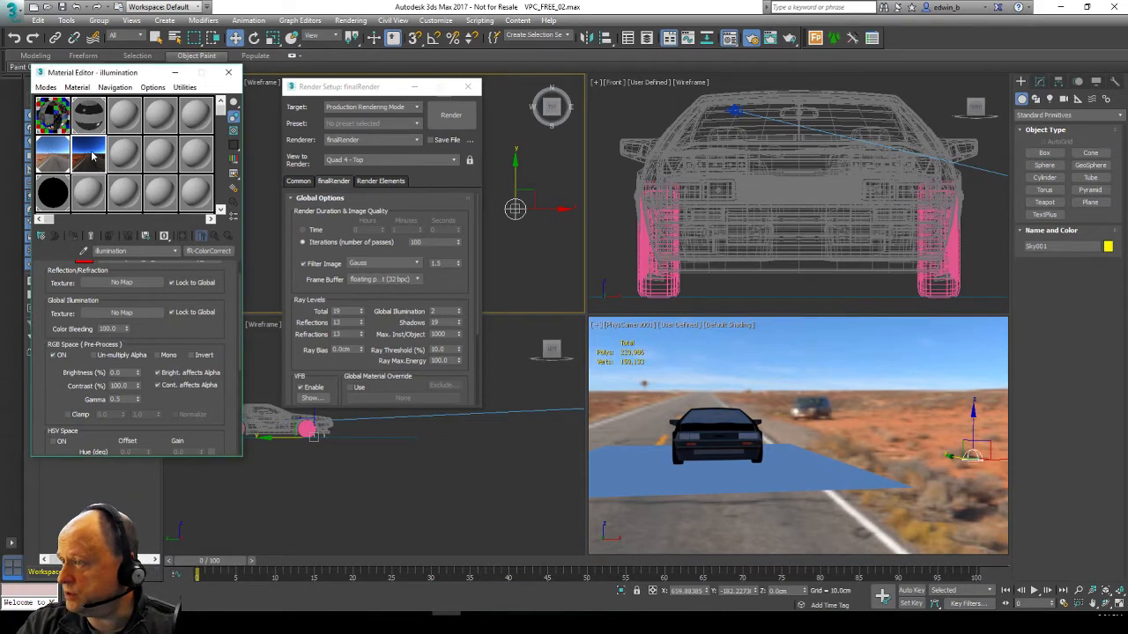
{"action": "left_click", "coordinate": [1042, 81]}
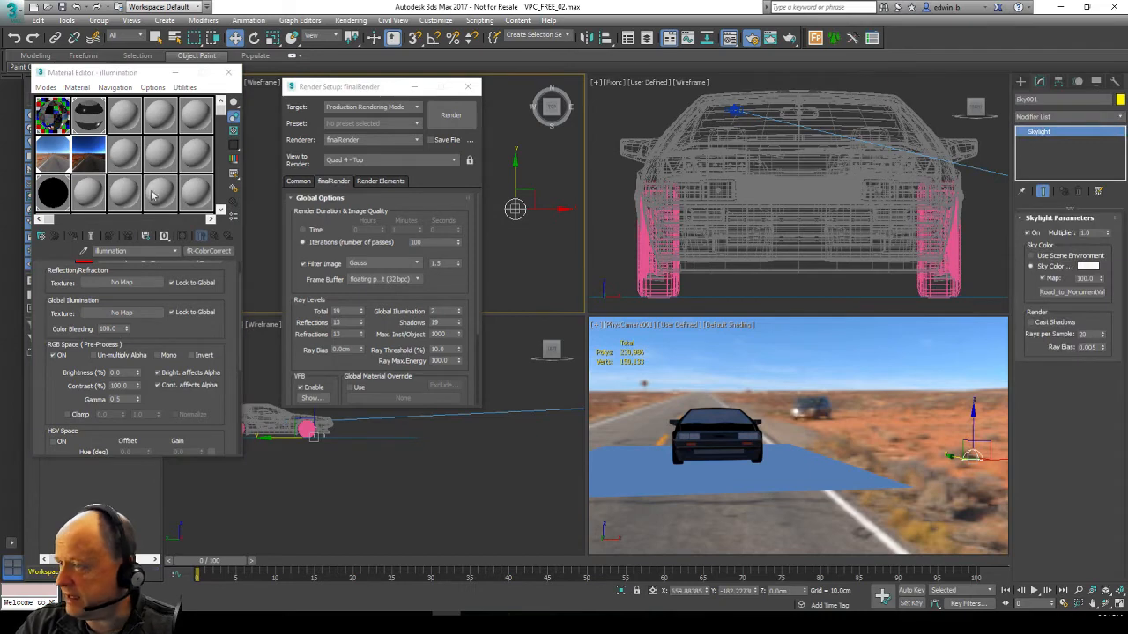
{"action": "left_click_drag", "start_coordinate": [89, 155], "coordinate": [1077, 293]}
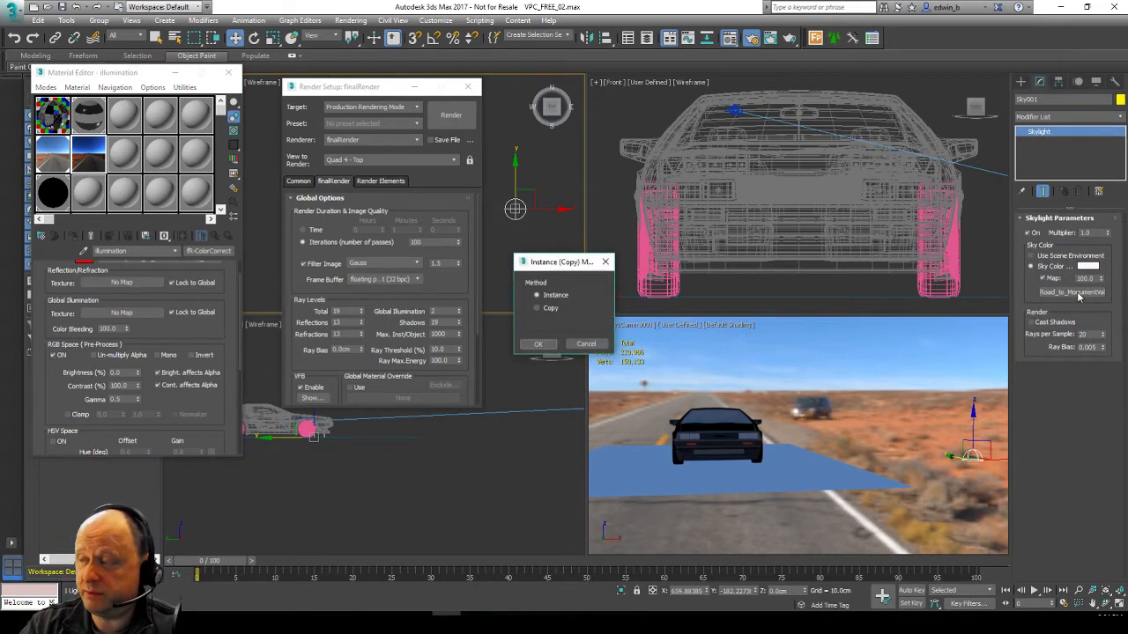
{"action": "left_click", "coordinate": [537, 344]}
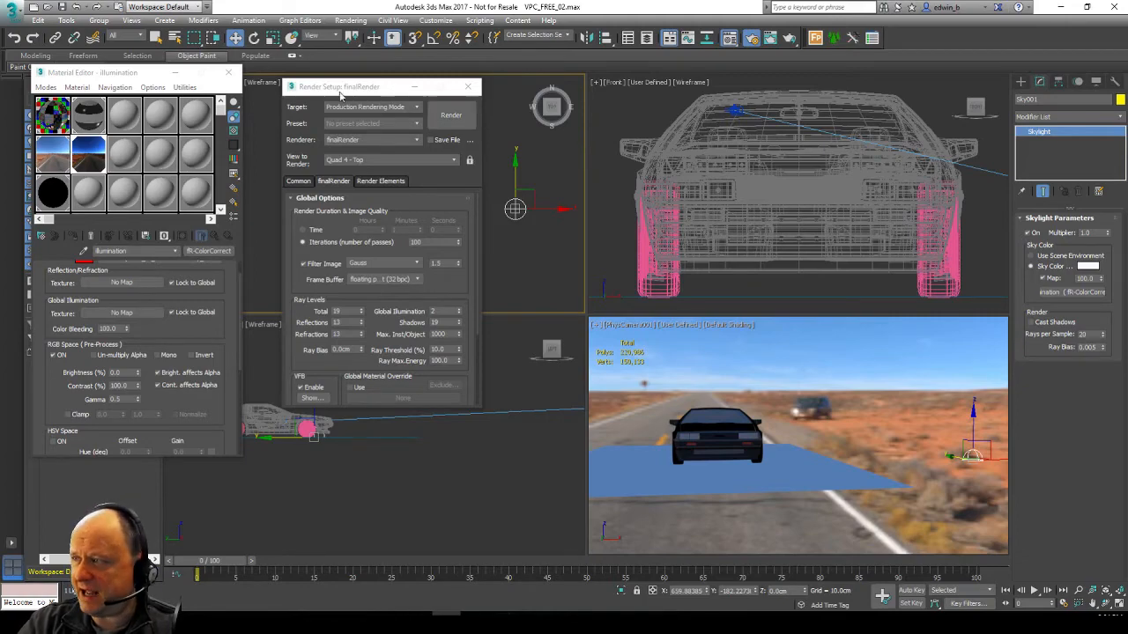
- Render the PhysCamera001 view with the illumination map on the skylight and move the framebuffer clear of the material settings
{"action": "left_click_drag", "start_coordinate": [340, 92], "coordinate": [322, 83]}
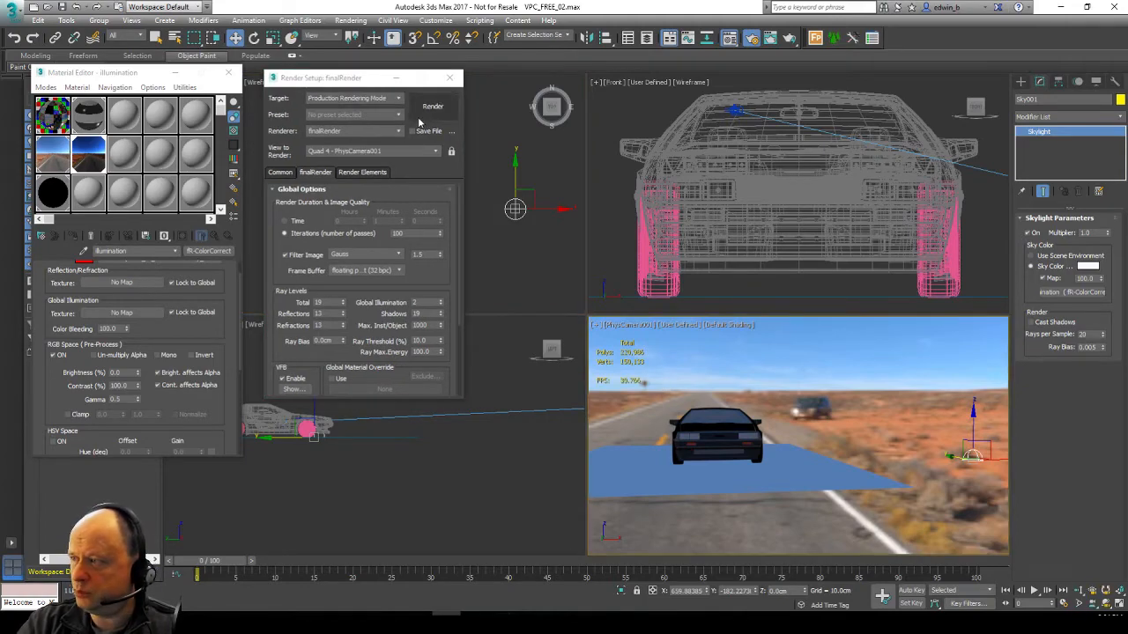
{"action": "left_click", "coordinate": [431, 111]}
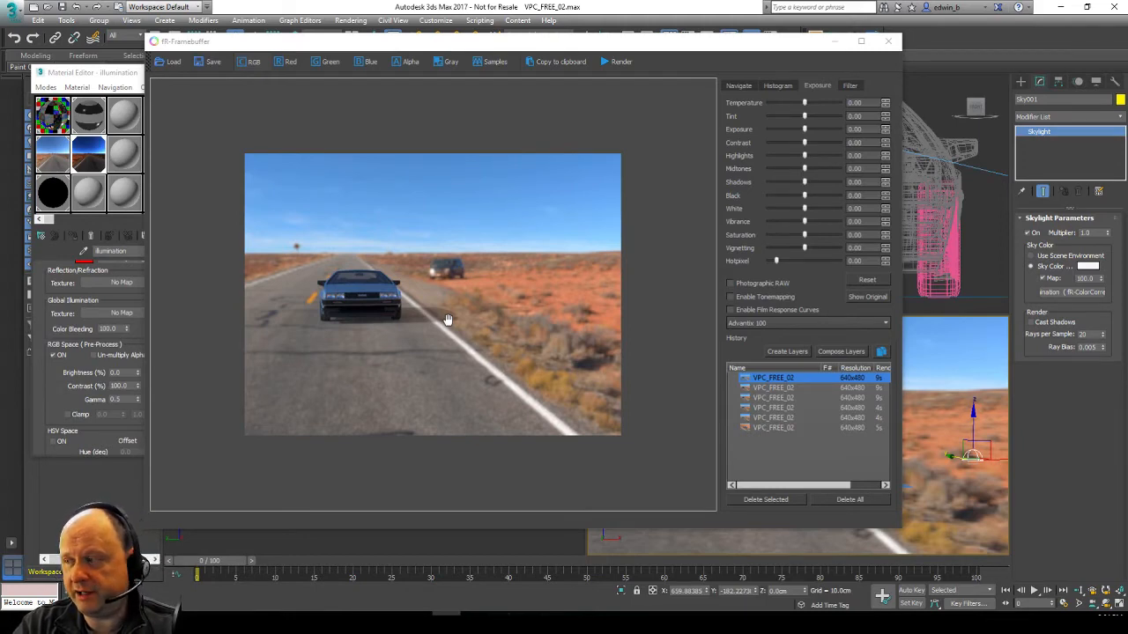
{"action": "left_click_drag", "start_coordinate": [425, 49], "coordinate": [553, 45]}
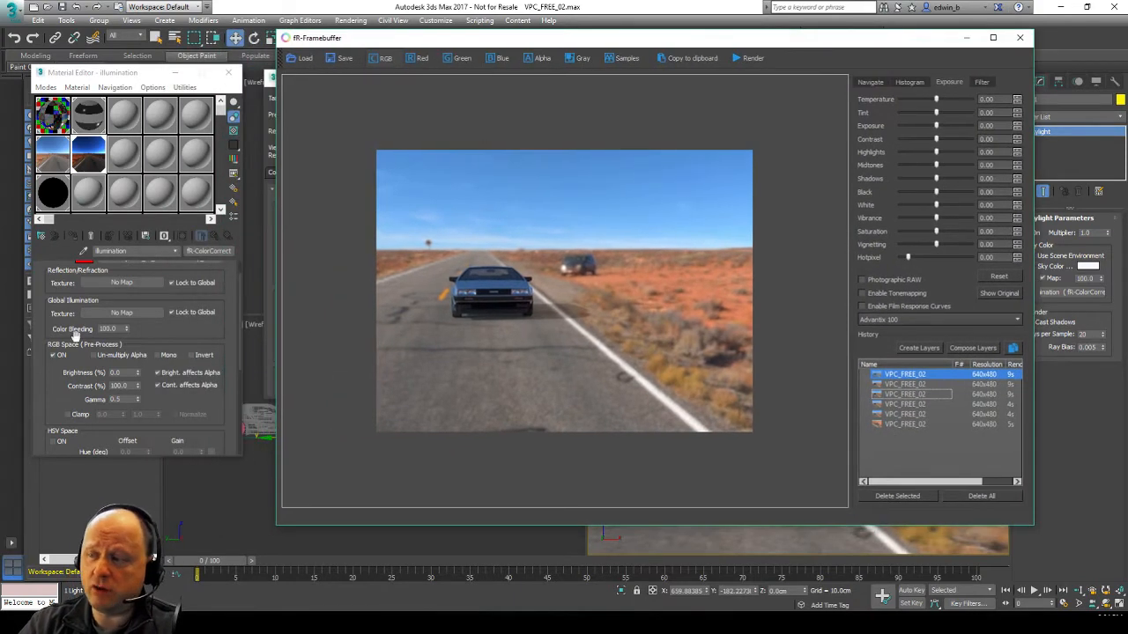
- Set the RGB Space gamma of the illumination color correction map to 0.75
{"action": "left_click", "coordinate": [123, 399]}
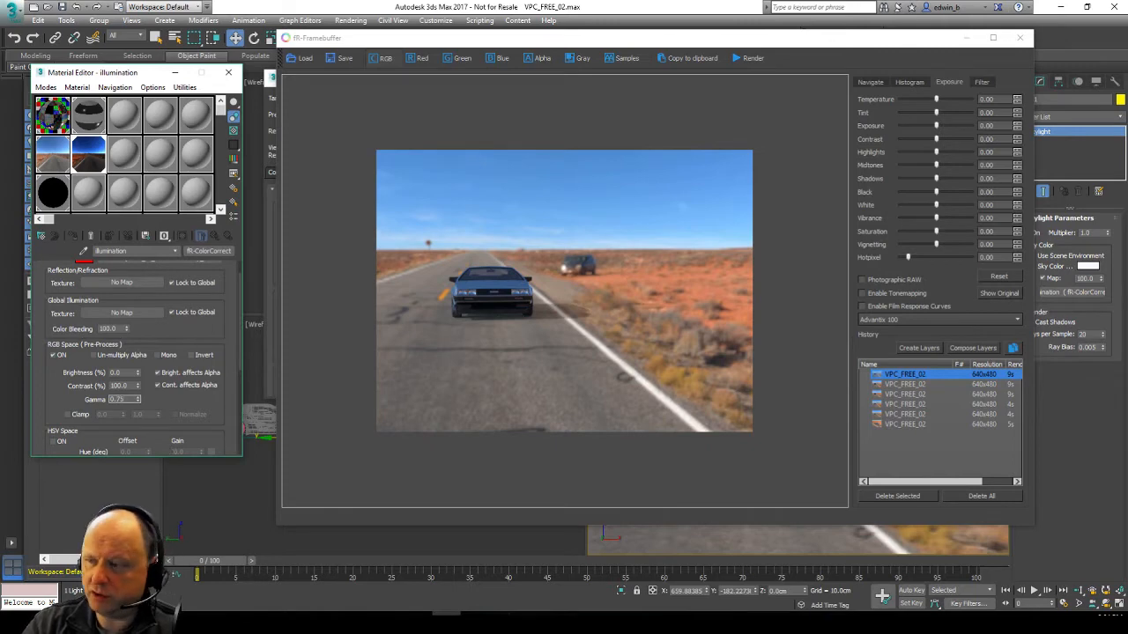
{"action": "type", "text": "75"}
{"action": "key", "text": "Return"}
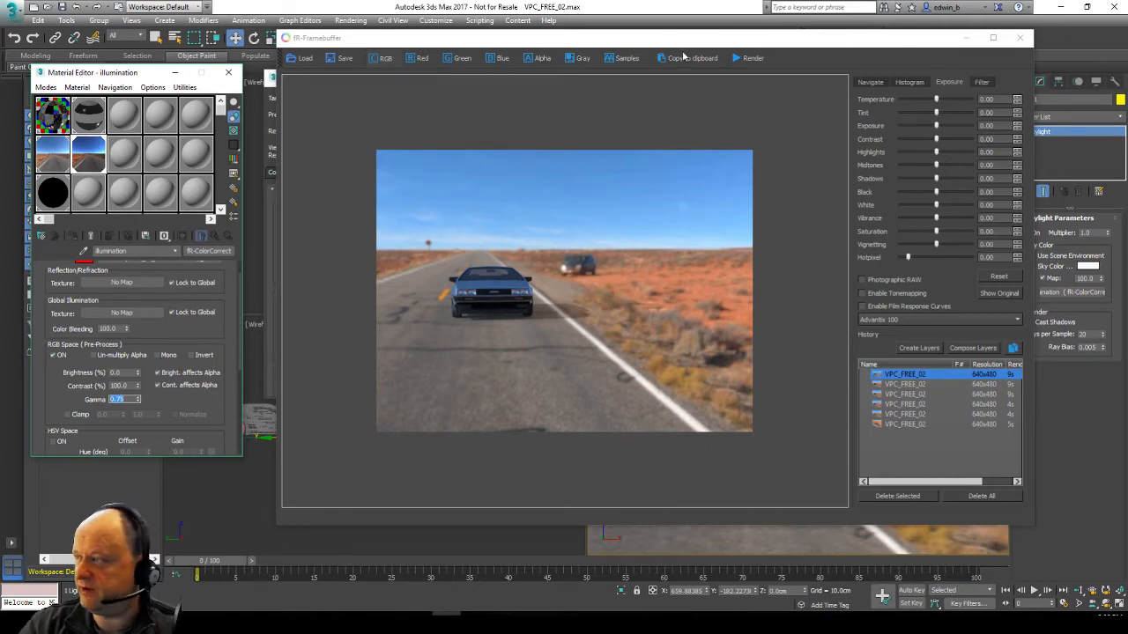
- Render the PhysCamera001 view with the illumination map's 0.75 gamma
{"action": "left_click", "coordinate": [670, 458]}
{"action": "key", "text": "shift+q"}
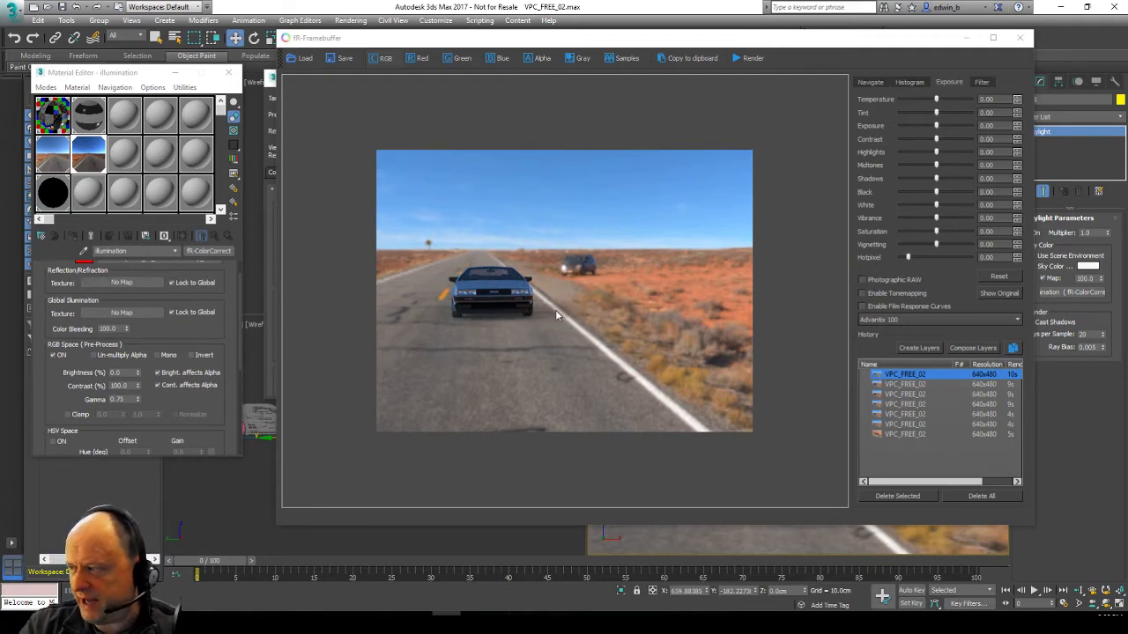
- Set the RGB Space gamma of the illumination color correction map to 0.5 and render the camera view again
{"action": "double_click", "coordinate": [133, 399]}
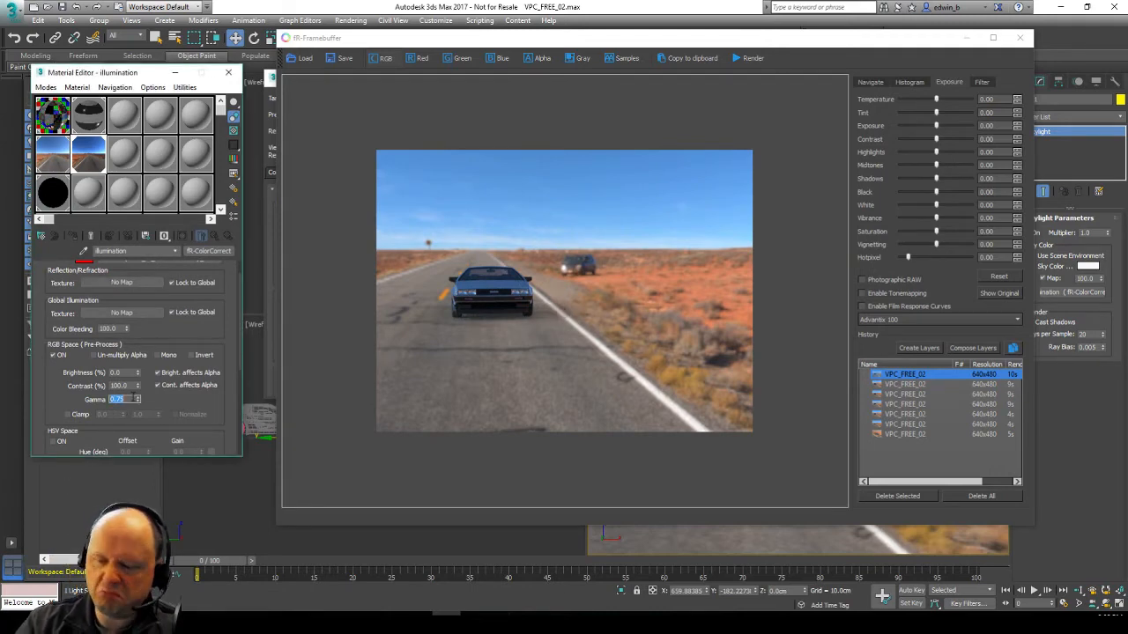
{"action": "type", "text": "0.5"}
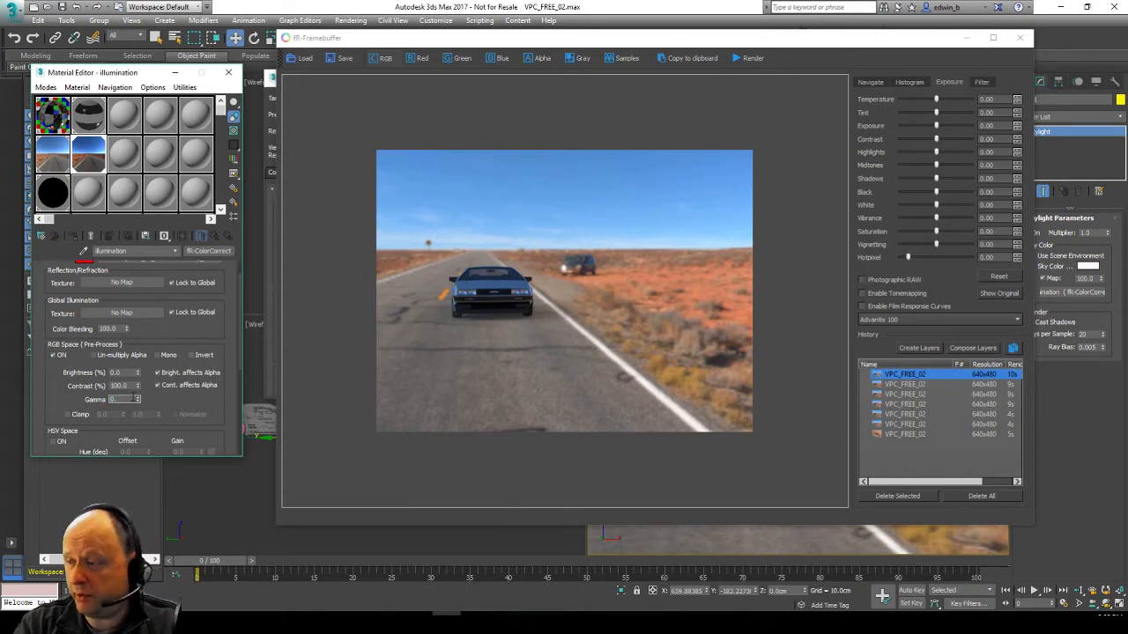
{"action": "left_click", "coordinate": [748, 58]}
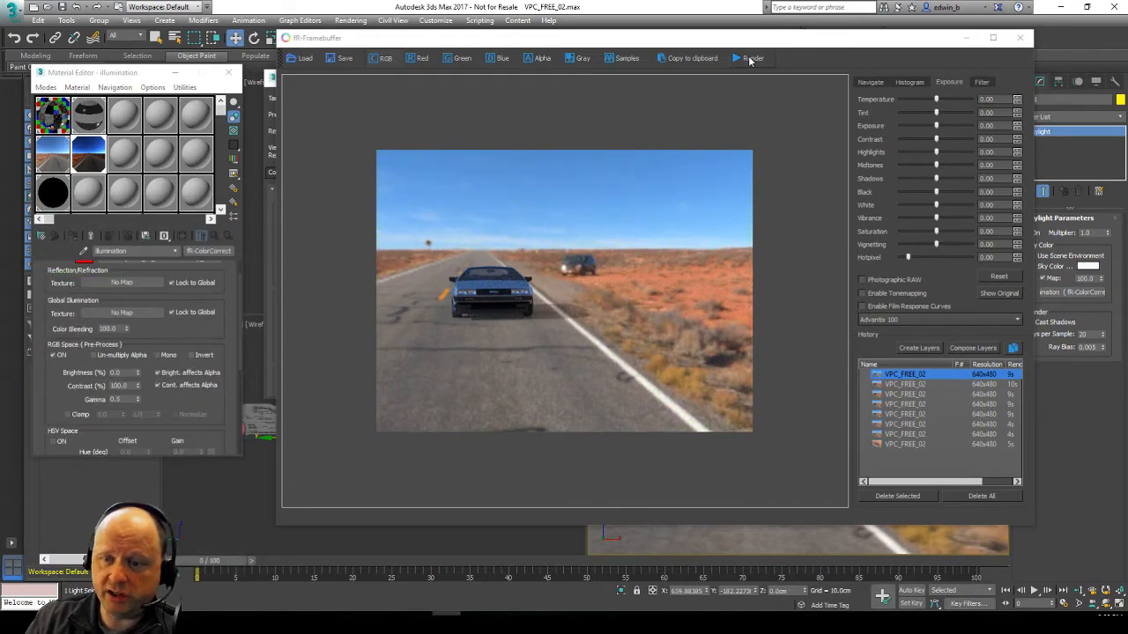
- Replace the background bitmap of Map #2245 with Road_to_MonumentValley_8k.jpg and render the camera view
{"action": "left_click", "coordinate": [51, 151]}
{"action": "left_click", "coordinate": [141, 388]}
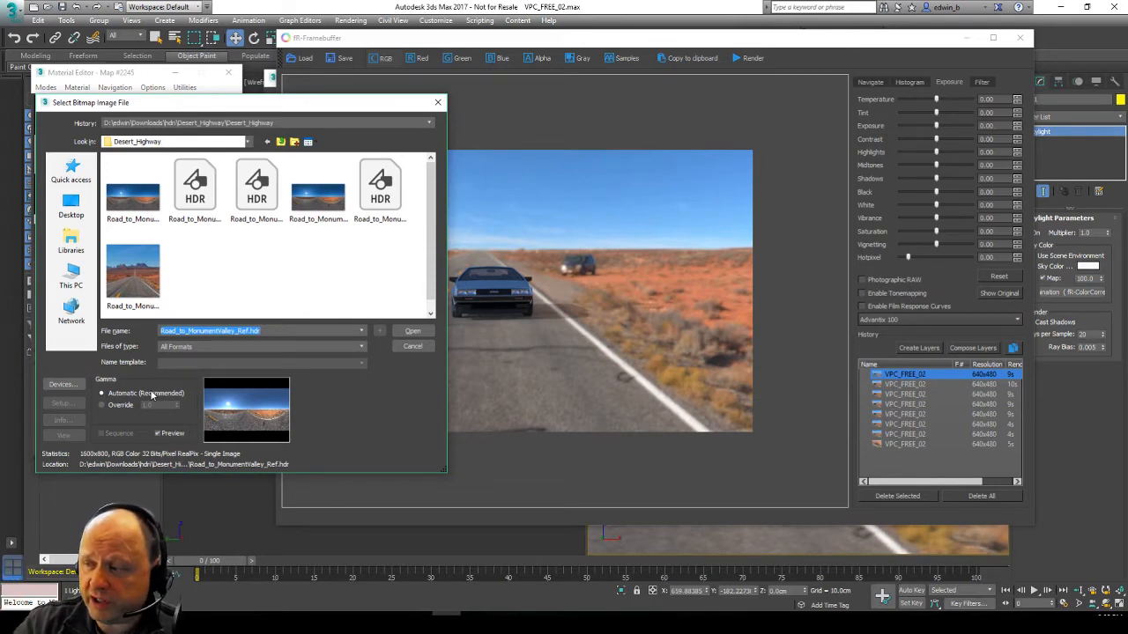
{"action": "left_click", "coordinate": [132, 275]}
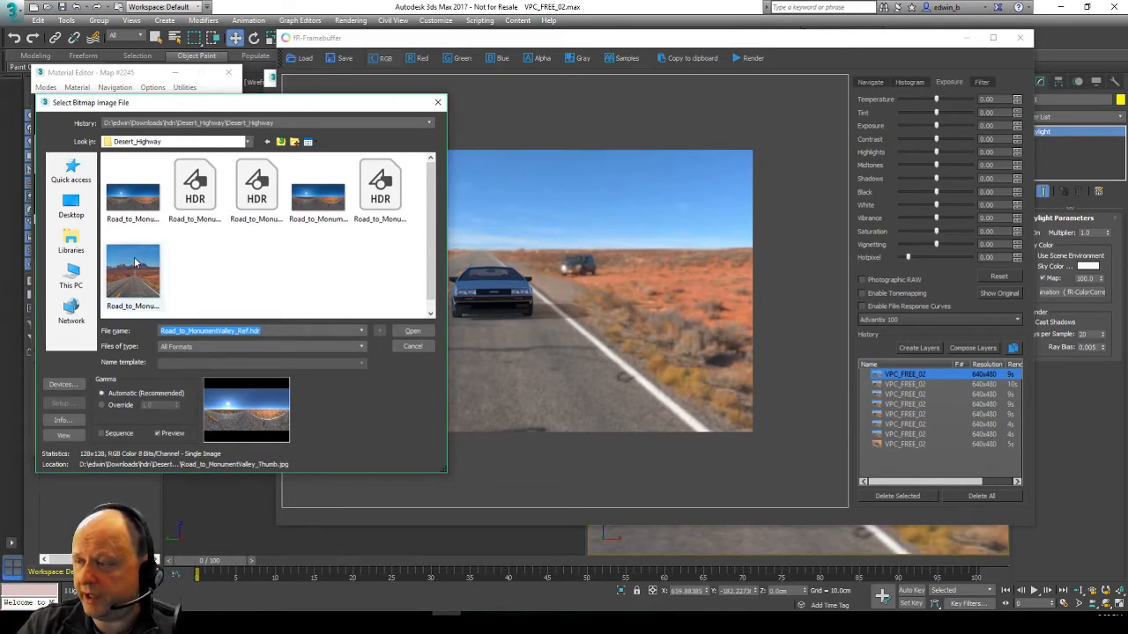
{"action": "left_click", "coordinate": [333, 206]}
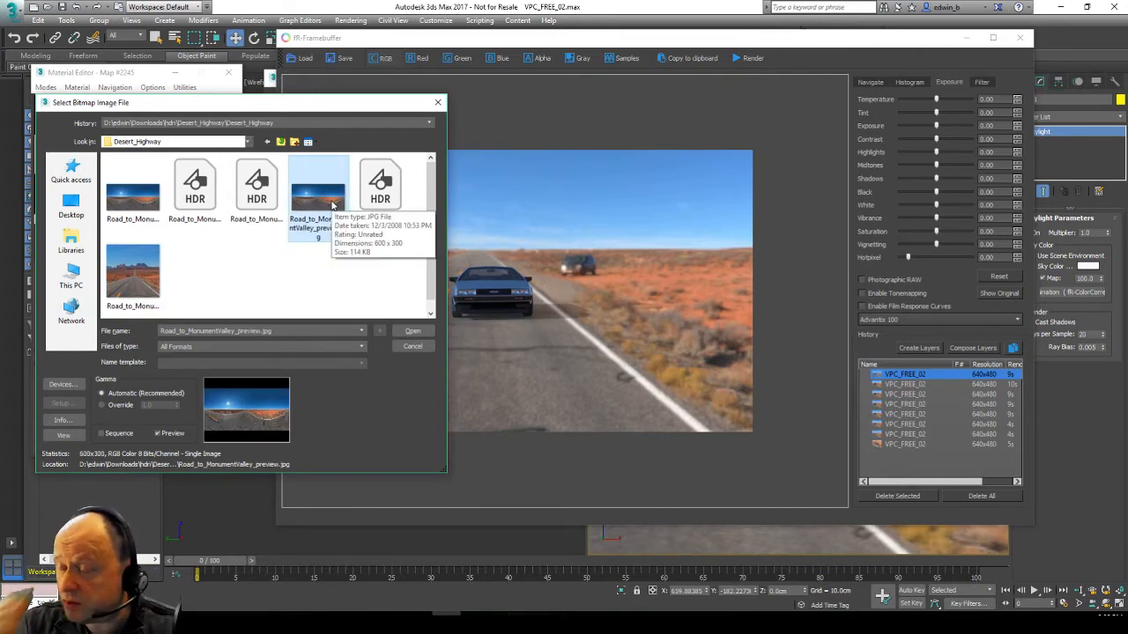
{"action": "left_click", "coordinate": [145, 203]}
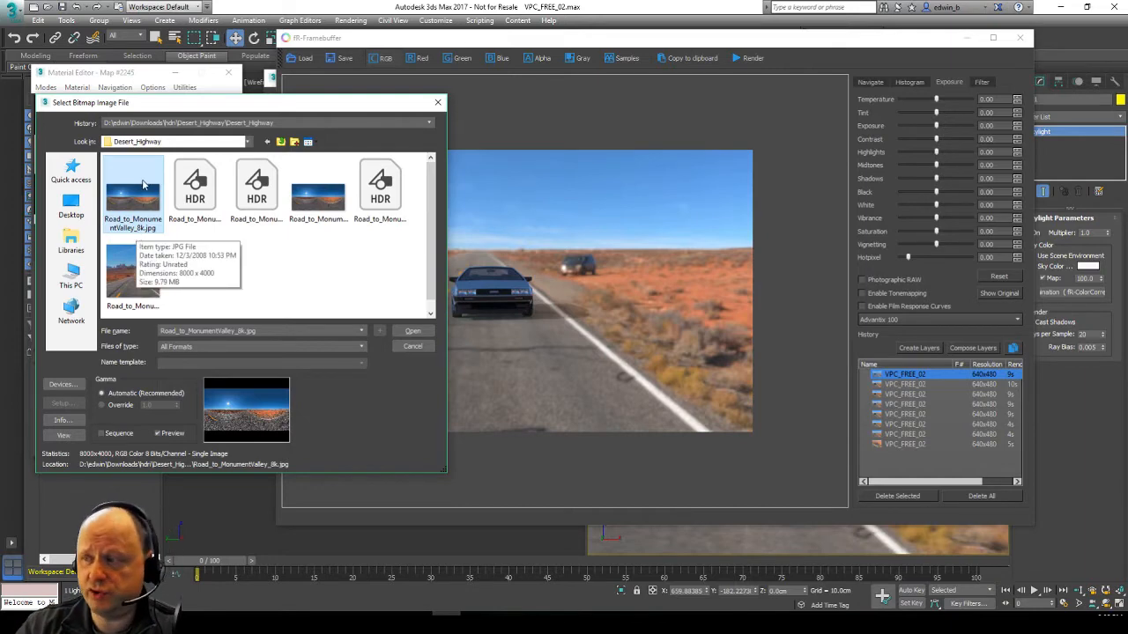
{"action": "left_click", "coordinate": [412, 331]}
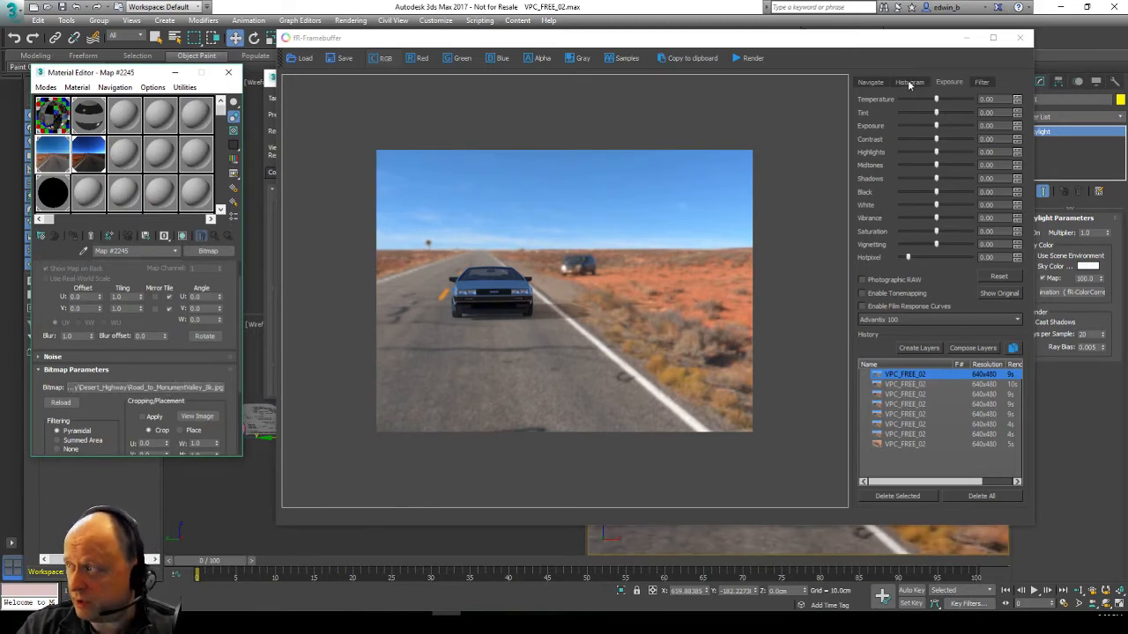
{"action": "left_click", "coordinate": [755, 59]}
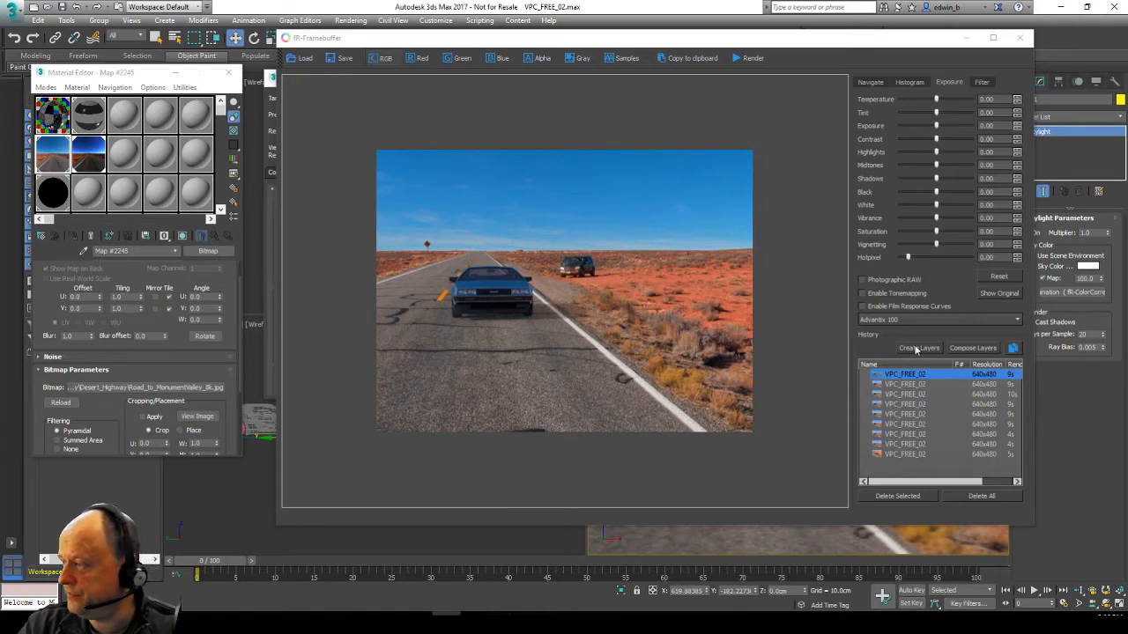
- Compare the two most recent renders in the framebuffer history, and close the framebuffer and Render Setup windows
{"action": "left_click", "coordinate": [913, 386]}
{"action": "left_click", "coordinate": [908, 375]}
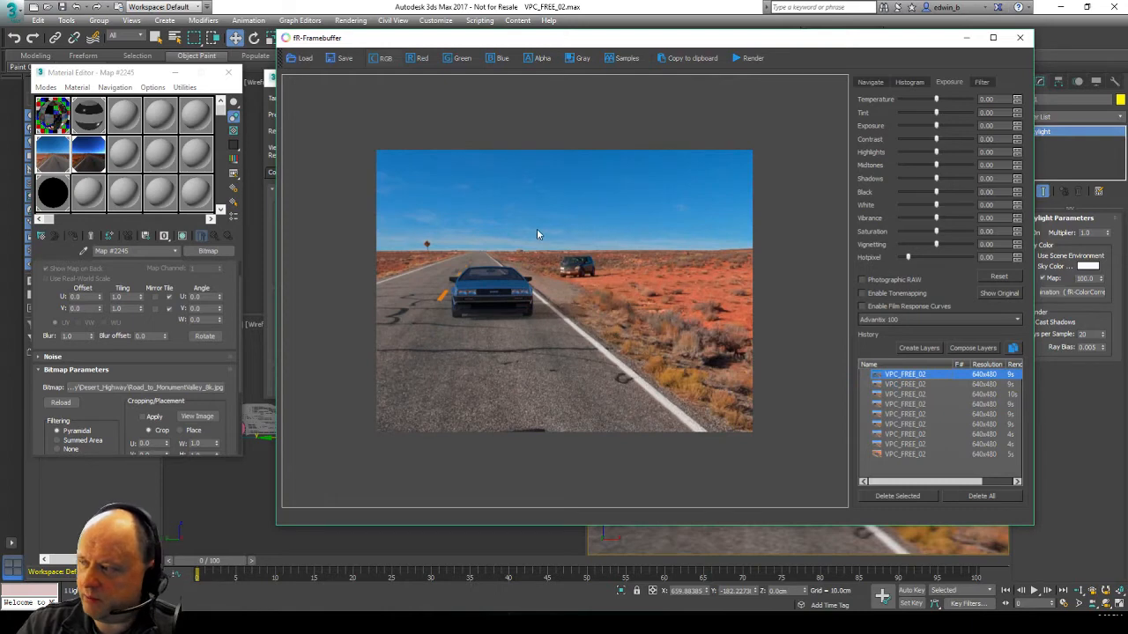
{"action": "left_click", "coordinate": [915, 385]}
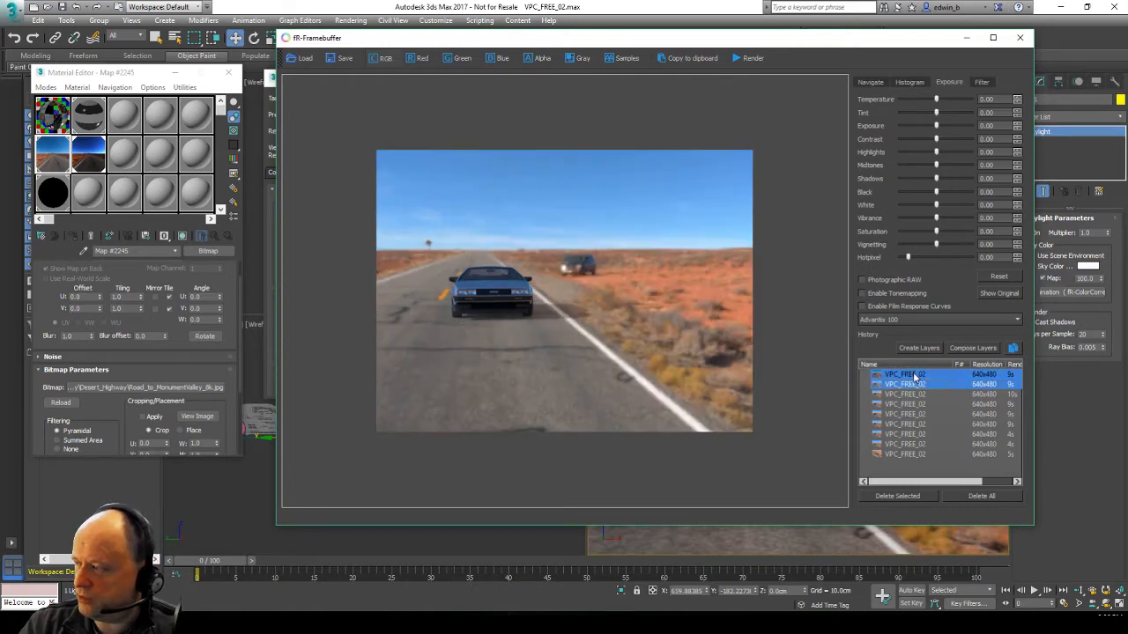
{"action": "left_click", "coordinate": [915, 376]}
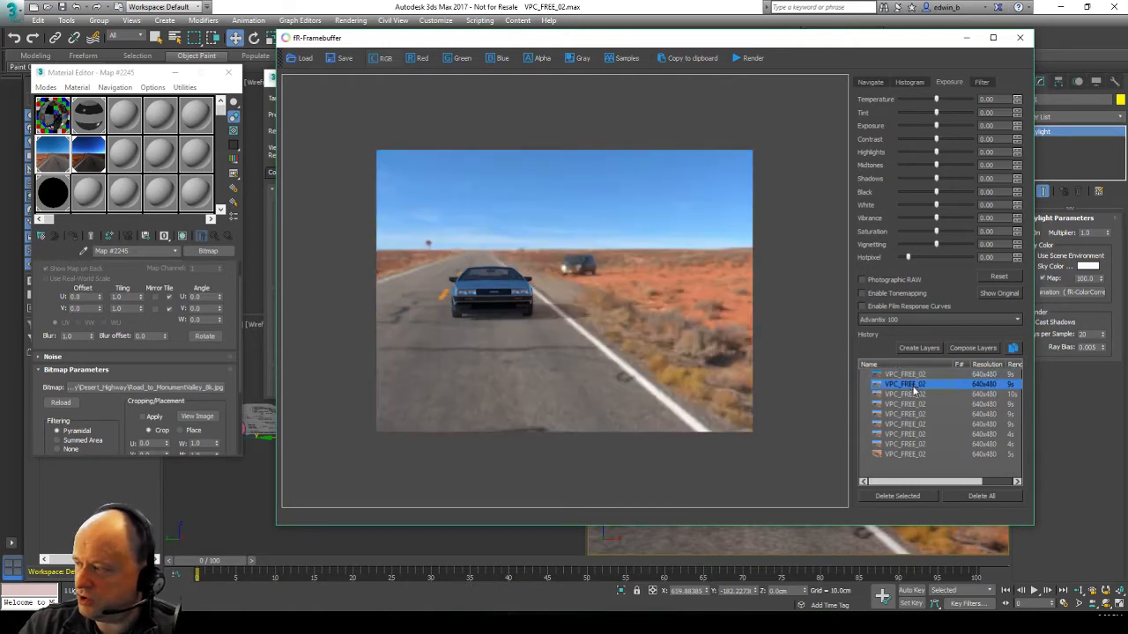
{"action": "left_click", "coordinate": [908, 385]}
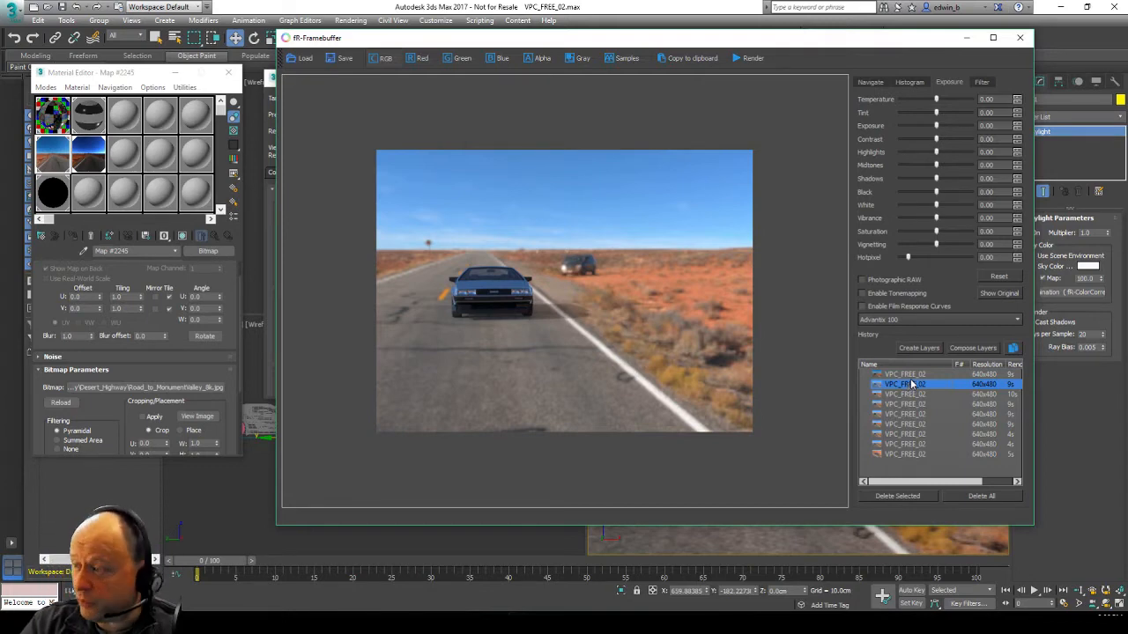
{"action": "left_click", "coordinate": [906, 374]}
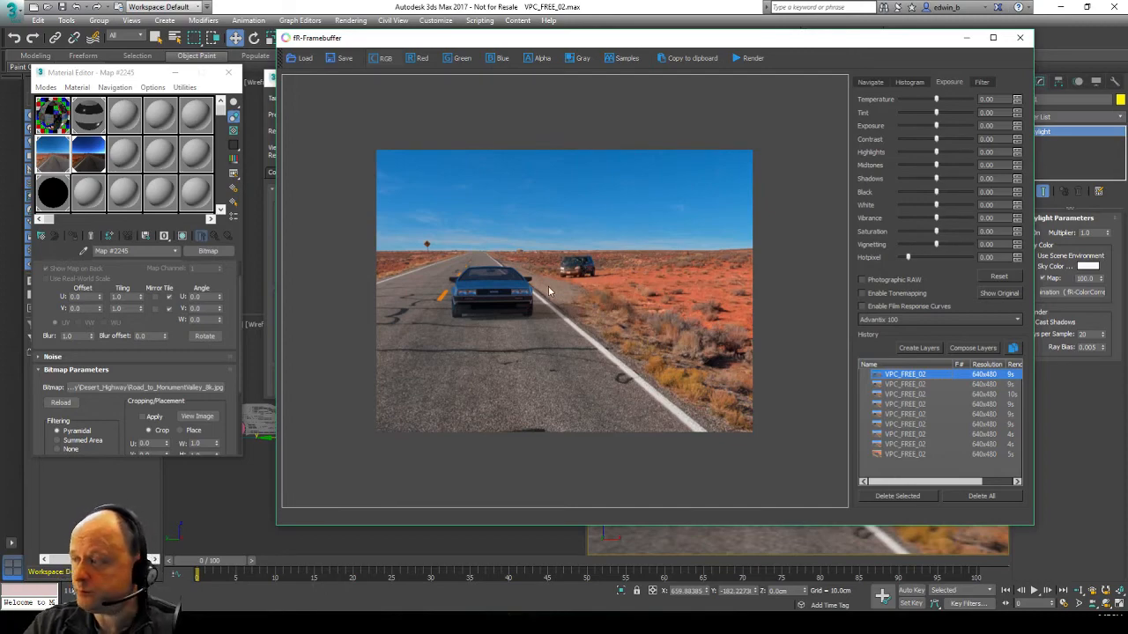
{"action": "left_click", "coordinate": [1018, 39]}
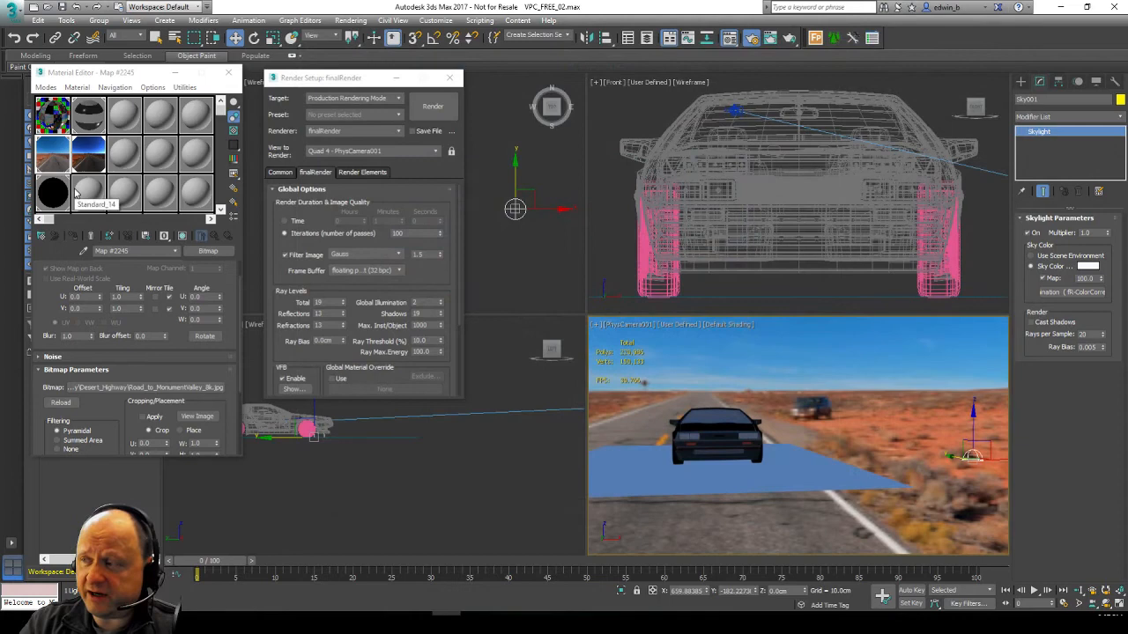
{"action": "left_click", "coordinate": [449, 78]}
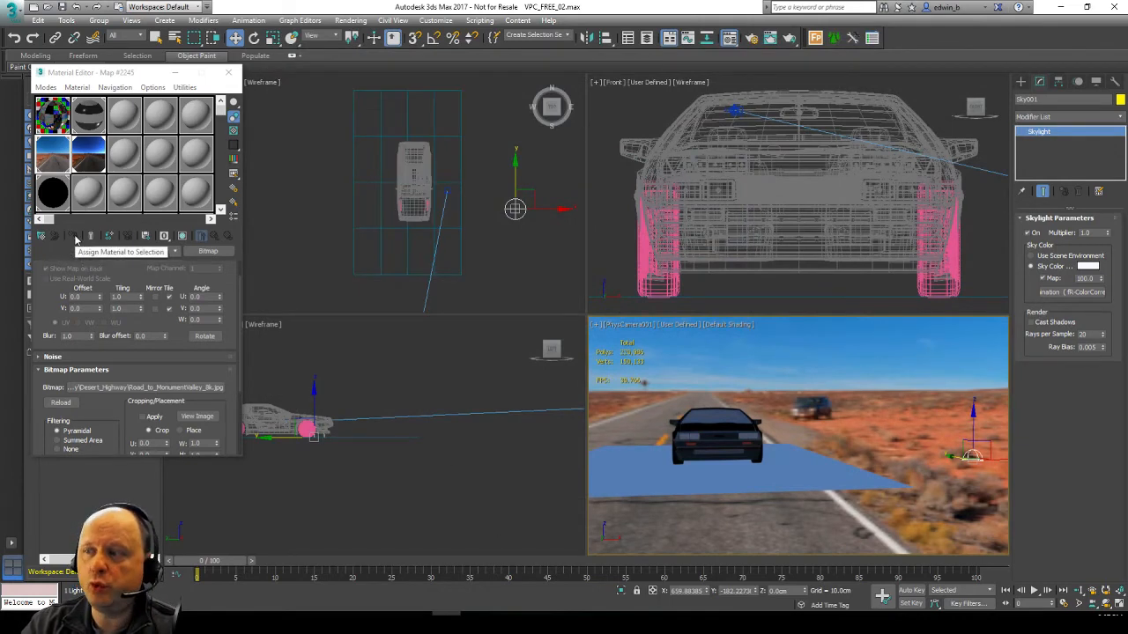
- Replace the bitmap of Map #2245 with flower_road_2k.hdr from the hdrhaven folder, accepting the HDRI load settings
{"action": "left_click", "coordinate": [45, 151]}
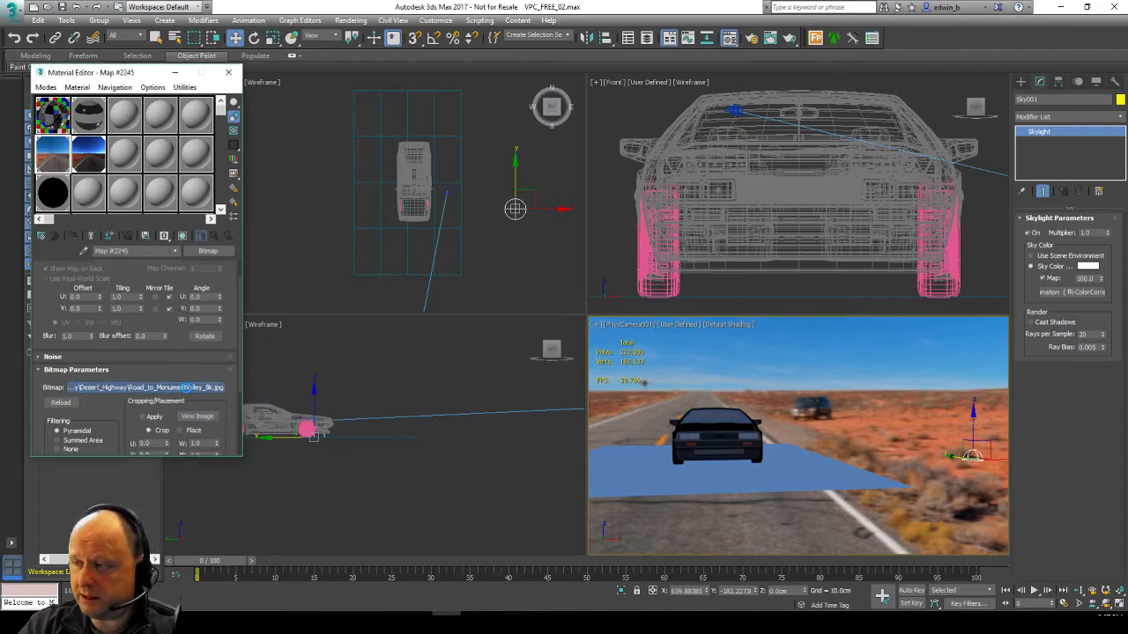
{"action": "left_click", "coordinate": [186, 387]}
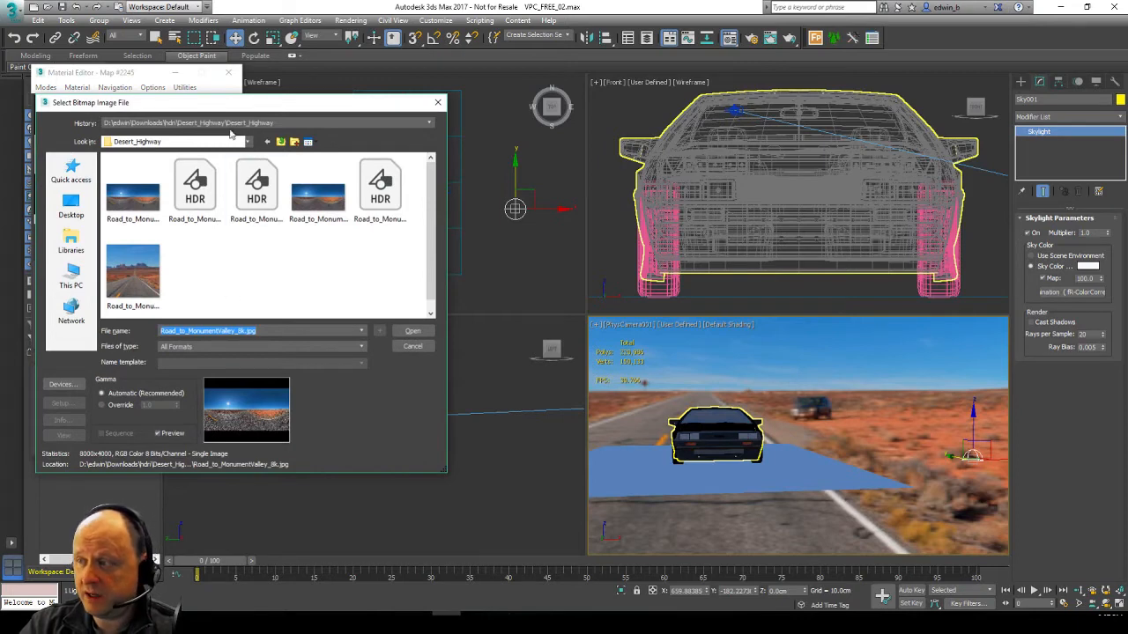
{"action": "left_click", "coordinate": [277, 142]}
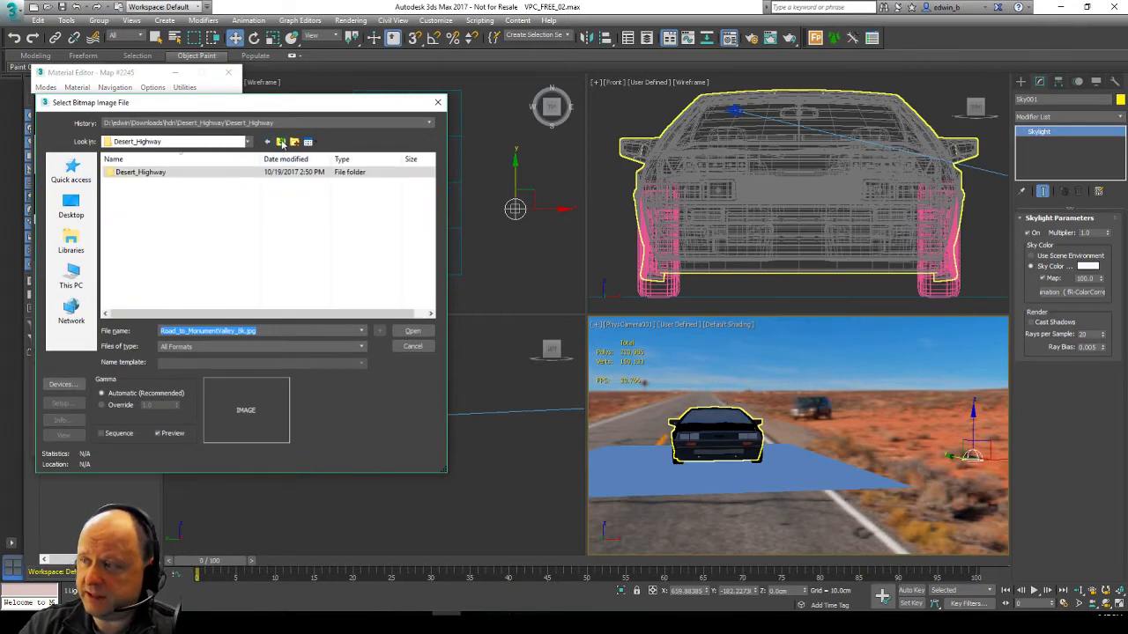
{"action": "left_click", "coordinate": [280, 142]}
{"action": "scroll", "coordinate": [145, 299], "scroll_direction": "down", "scroll_amount": 1}
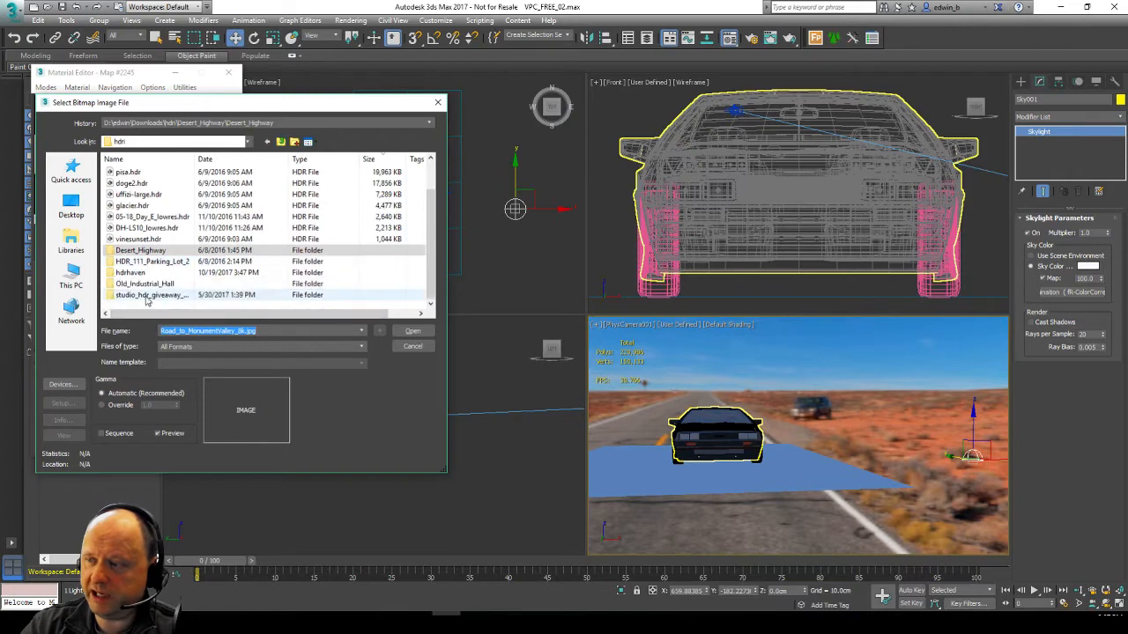
{"action": "double_click", "coordinate": [137, 273]}
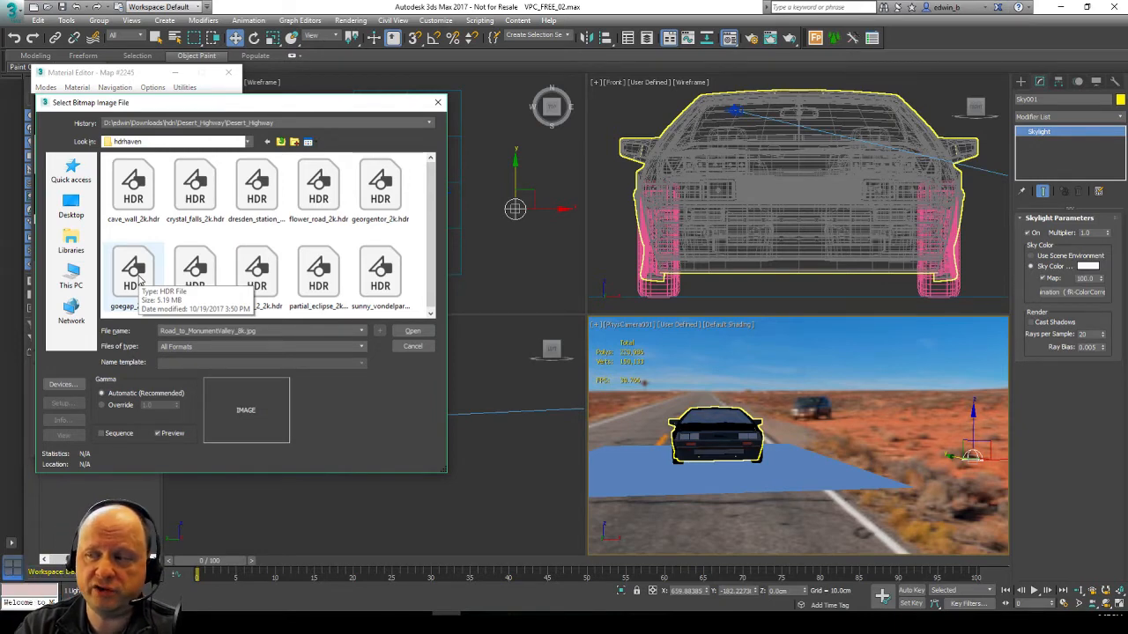
{"action": "left_click", "coordinate": [319, 196]}
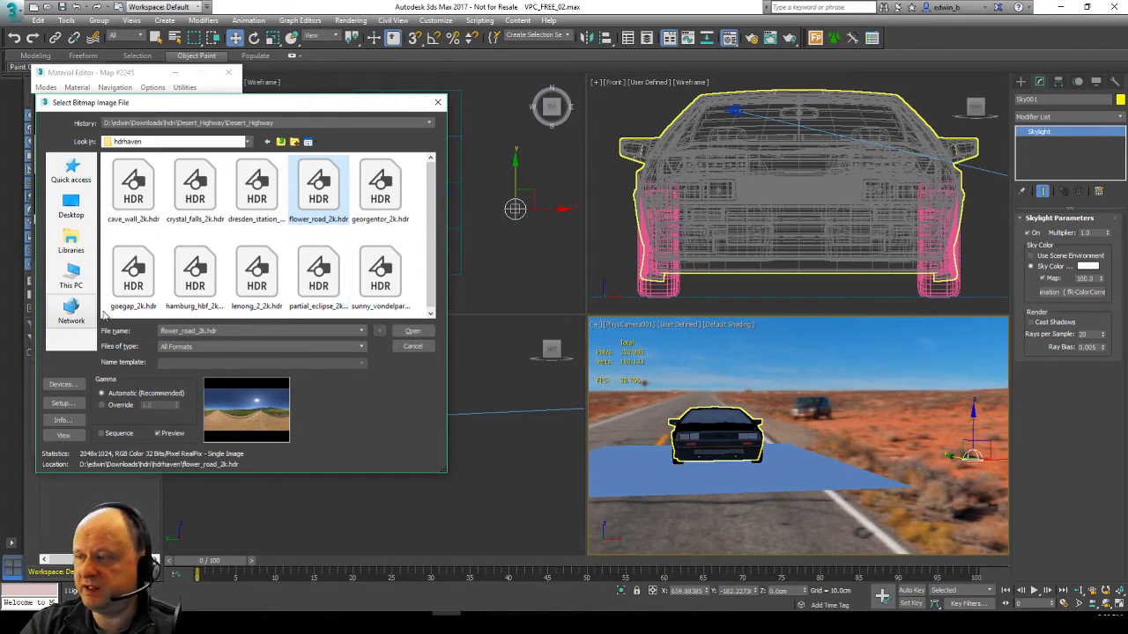
{"action": "left_click", "coordinate": [415, 332]}
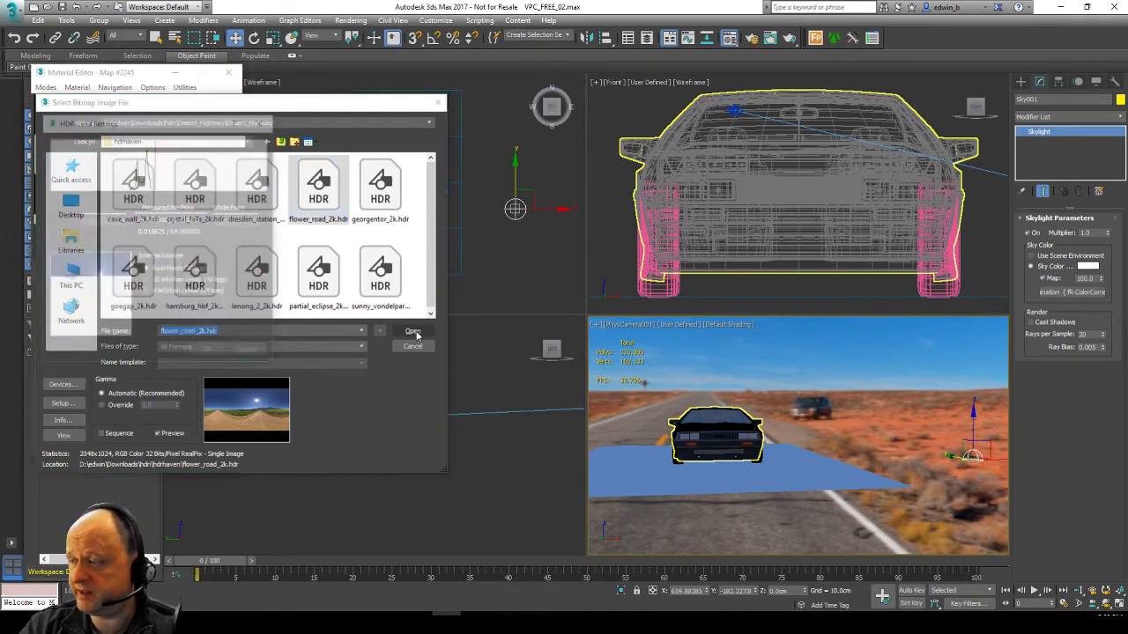
{"action": "left_click", "coordinate": [201, 351]}
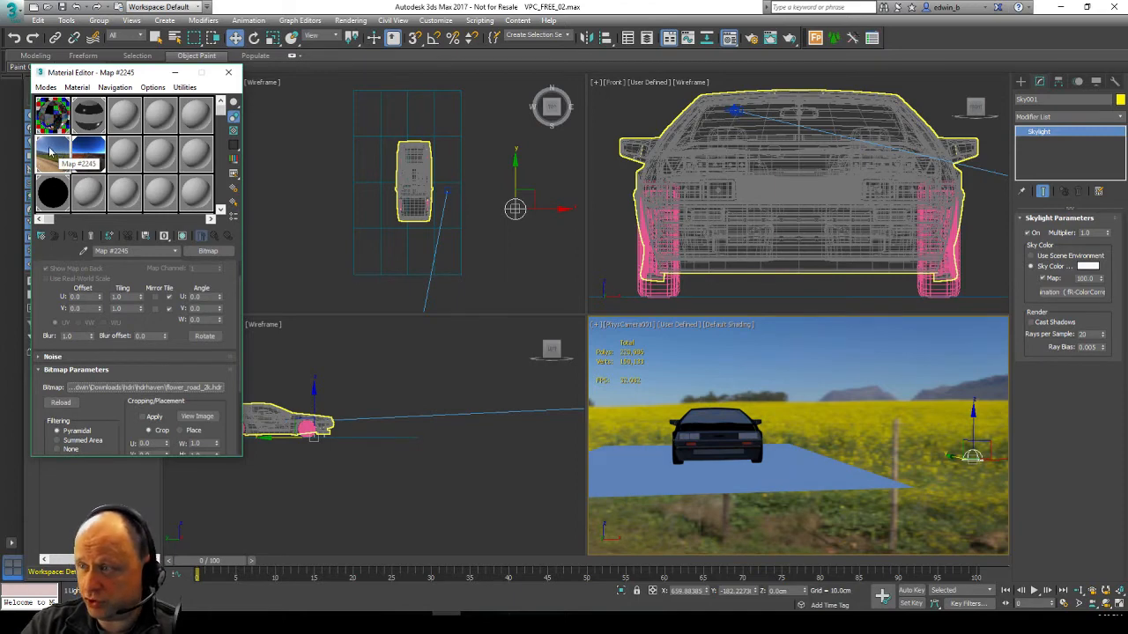
- Assign Map #2245 as an instance to the Sky001 sky color map and overwrite the illumination sample slot with an unused material
{"action": "left_click_drag", "start_coordinate": [139, 179], "coordinate": [1075, 296]}
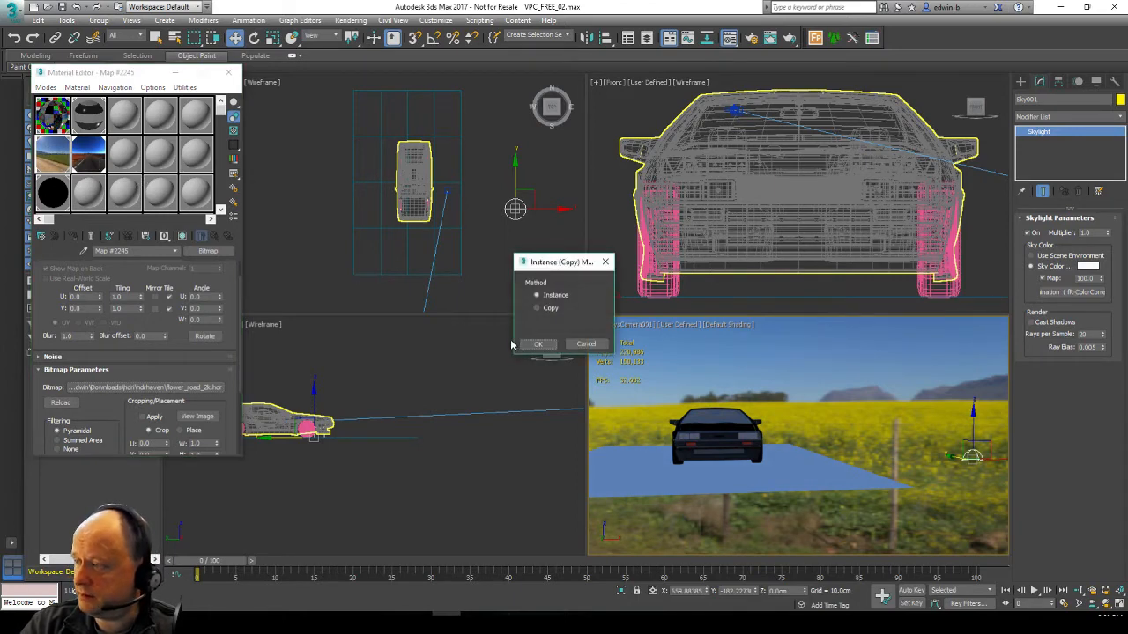
{"action": "left_click", "coordinate": [539, 343]}
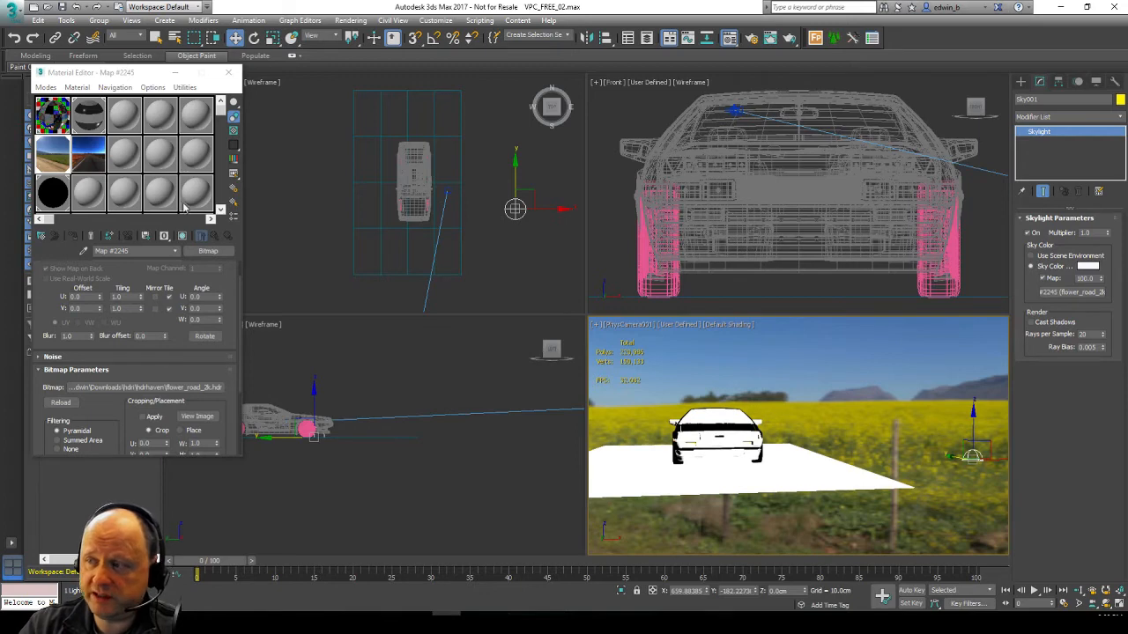
{"action": "left_click_drag", "start_coordinate": [118, 148], "coordinate": [92, 160]}
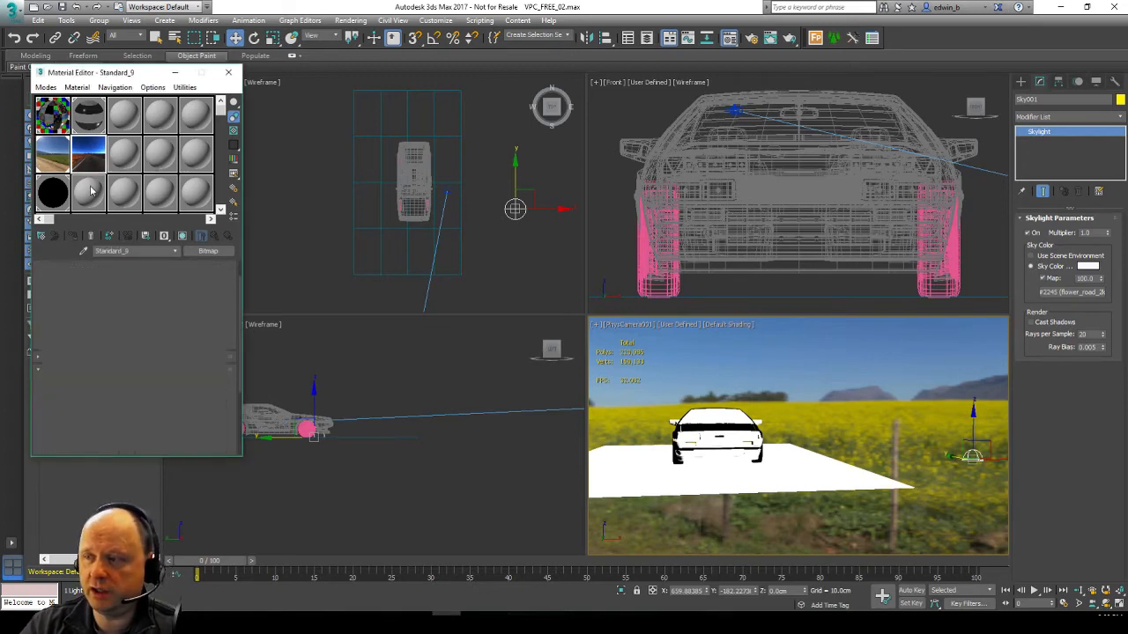
{"action": "left_click", "coordinate": [53, 157]}
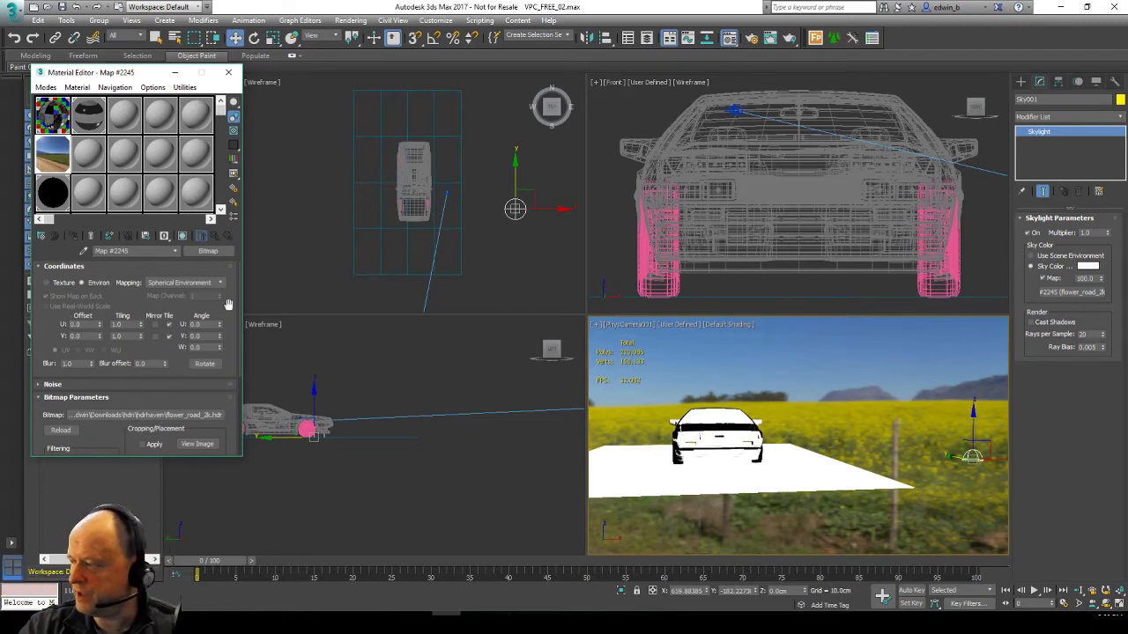
- Select PhysCamera001 and move it around the car to a viewpoint behind and beside it, facing the dirt road backdrop
{"action": "left_click", "coordinate": [1114, 622]}
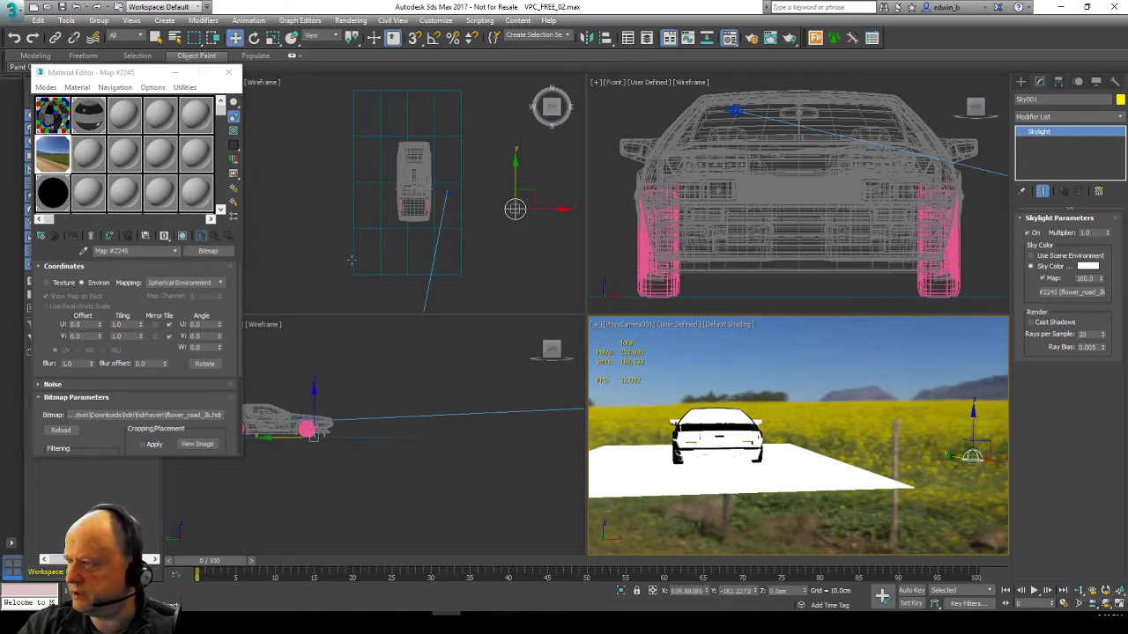
{"action": "scroll", "coordinate": [426, 236], "scroll_direction": "down", "scroll_amount": 3}
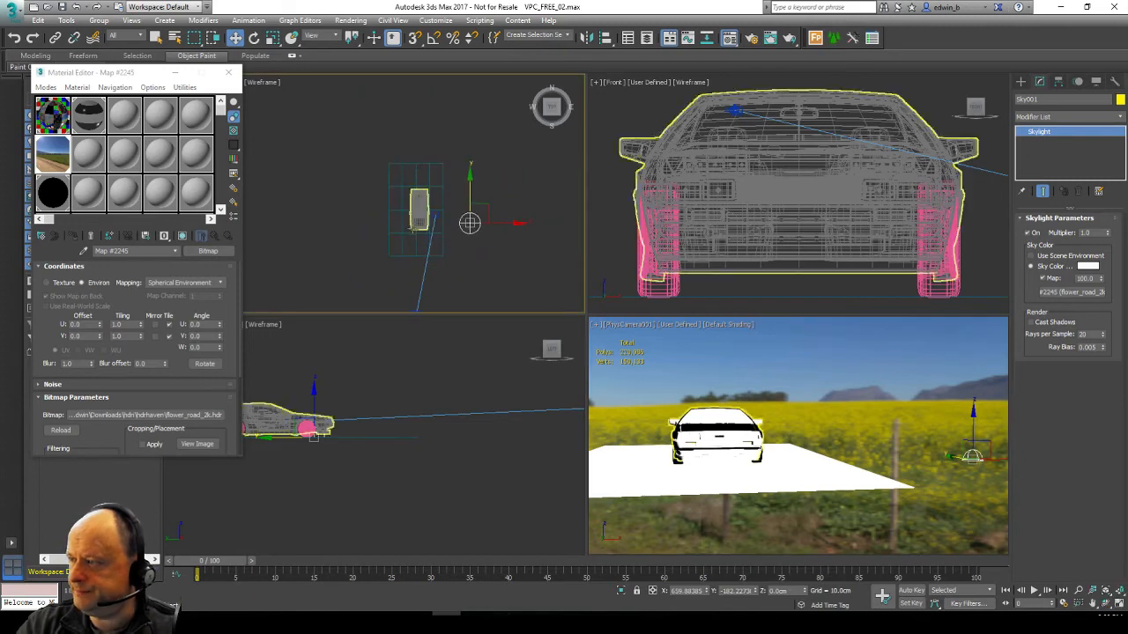
{"action": "scroll", "coordinate": [412, 236], "scroll_direction": "down", "scroll_amount": 2}
{"action": "mouse_move", "coordinate": [423, 259]}
{"action": "left_mouse_down"}
{"action": "mouse_move", "coordinate": [390, 239]}
{"action": "mouse_move", "coordinate": [409, 266]}
{"action": "mouse_move", "coordinate": [420, 253]}
{"action": "left_mouse_up"}
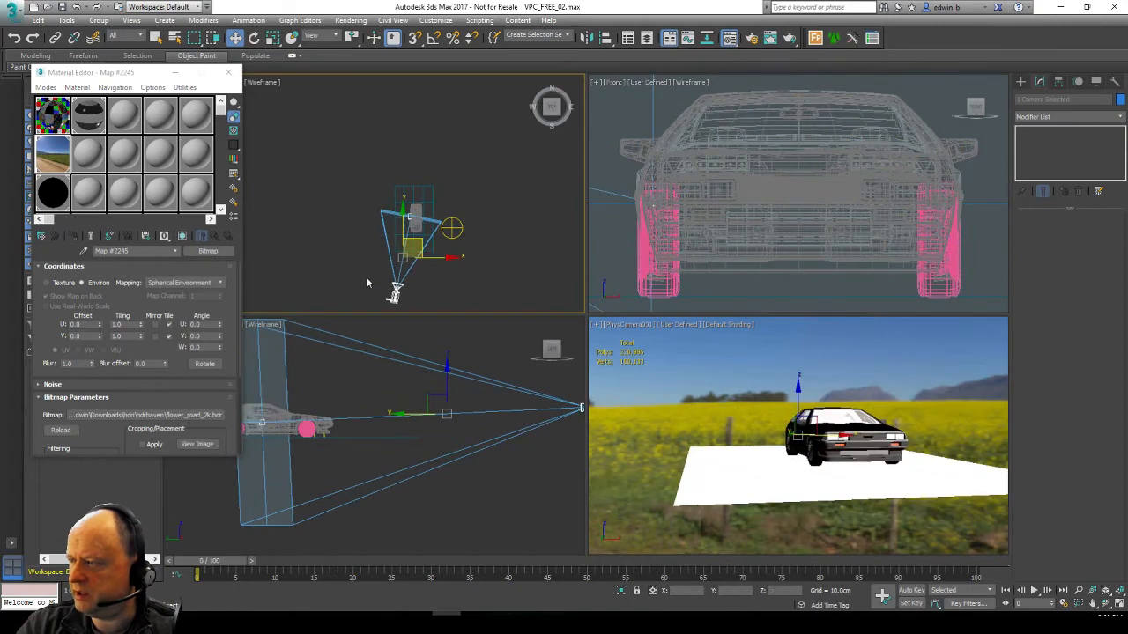
{"action": "left_click", "coordinate": [396, 290]}
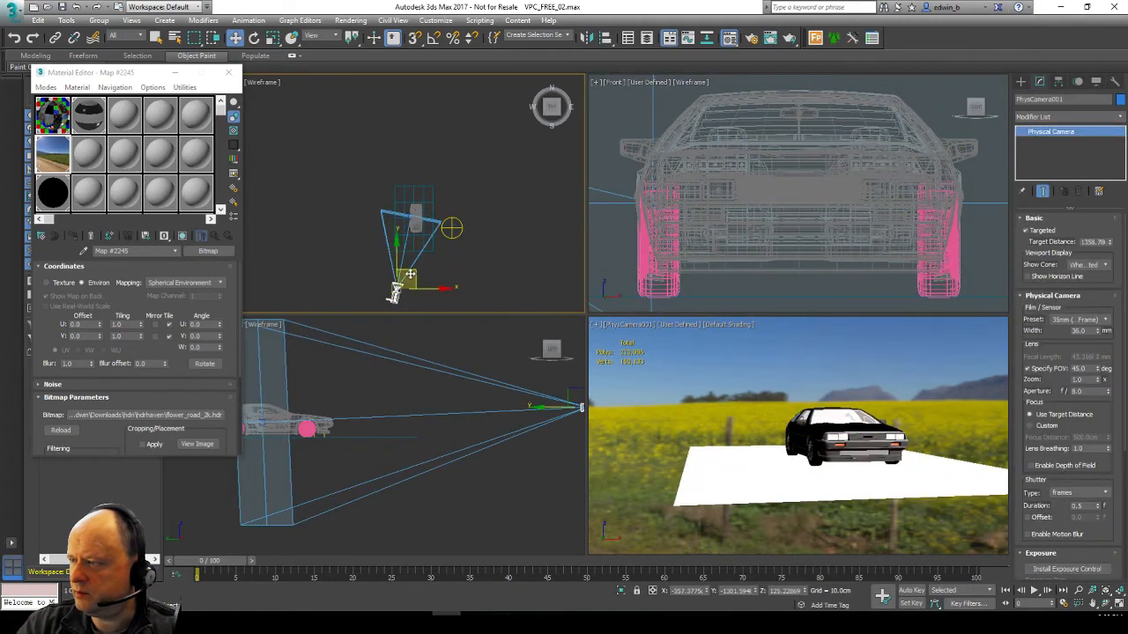
{"action": "left_click_drag", "start_coordinate": [410, 274], "coordinate": [379, 182]}
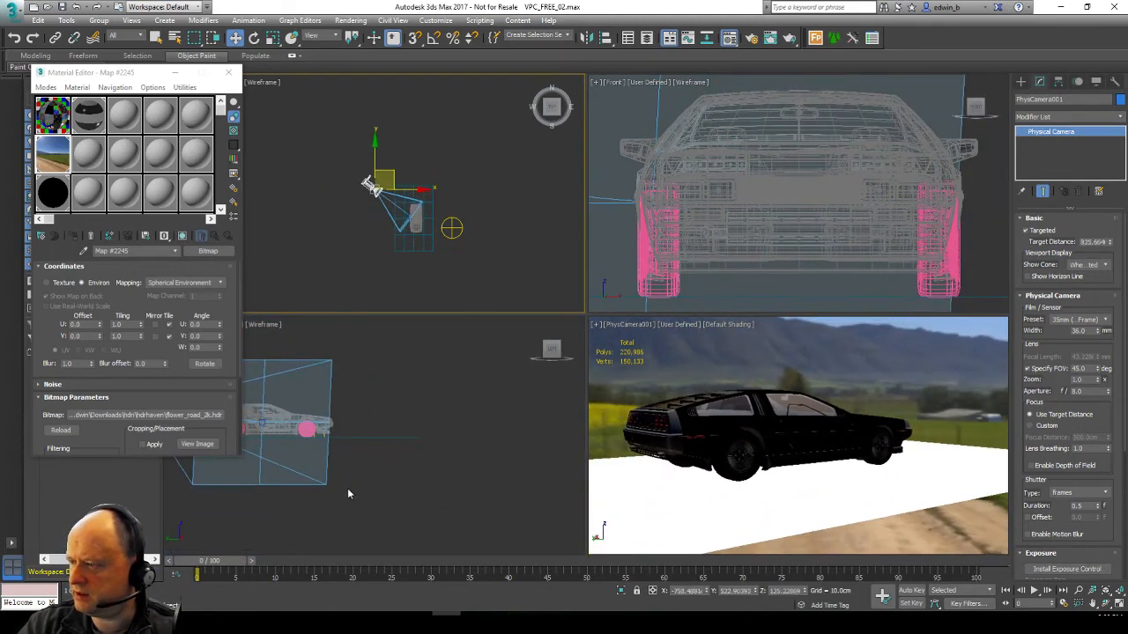
- Raise and pull back the camera to frame the car's rear three-quarter view on the dirt road, and render it
{"action": "middle_click_drag", "start_coordinate": [354, 467], "coordinate": [484, 464]}
{"action": "middle_click_drag", "start_coordinate": [297, 414], "coordinate": [298, 411]}
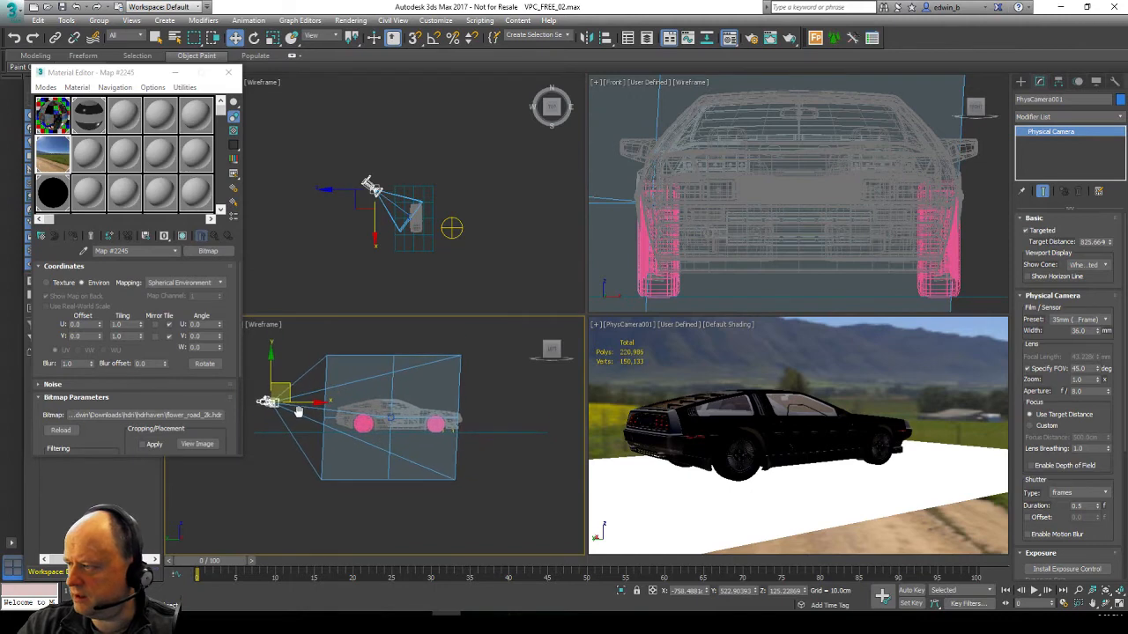
{"action": "middle_click_drag", "start_coordinate": [868, 460], "coordinate": [892, 493]}
{"action": "left_click", "coordinate": [828, 448]}
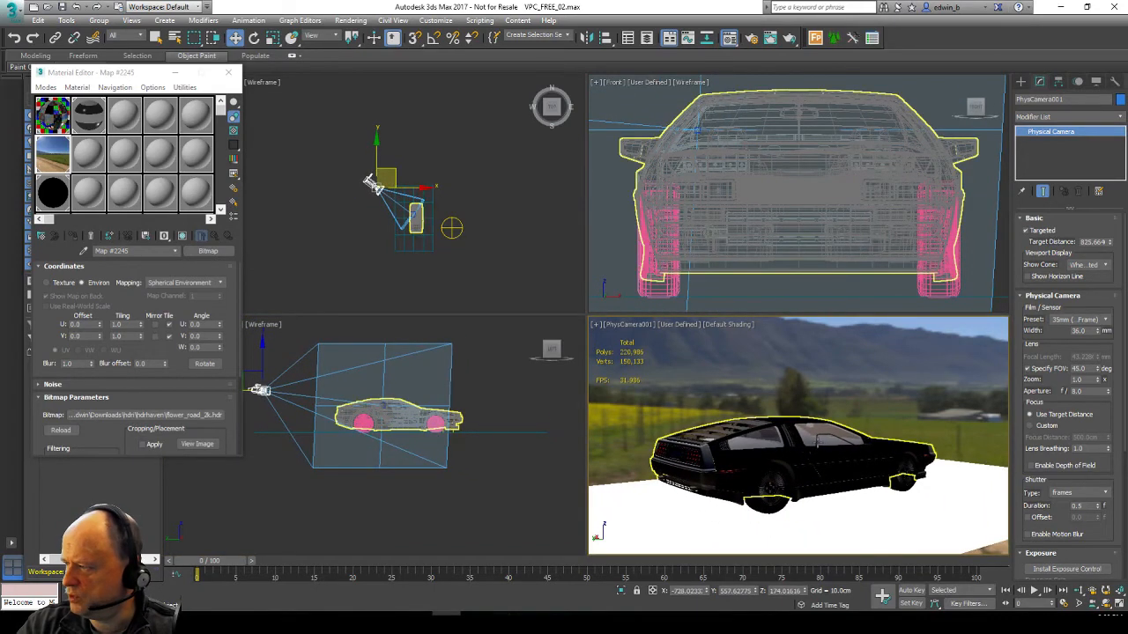
{"action": "left_click", "coordinate": [816, 445]}
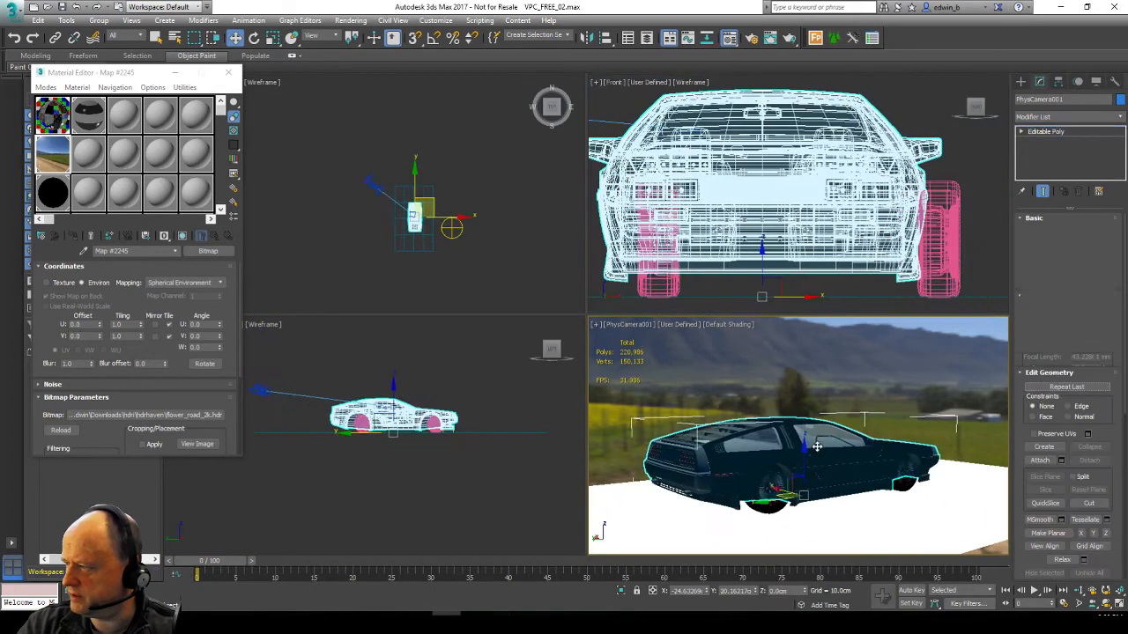
{"action": "left_click", "coordinate": [30, 38]}
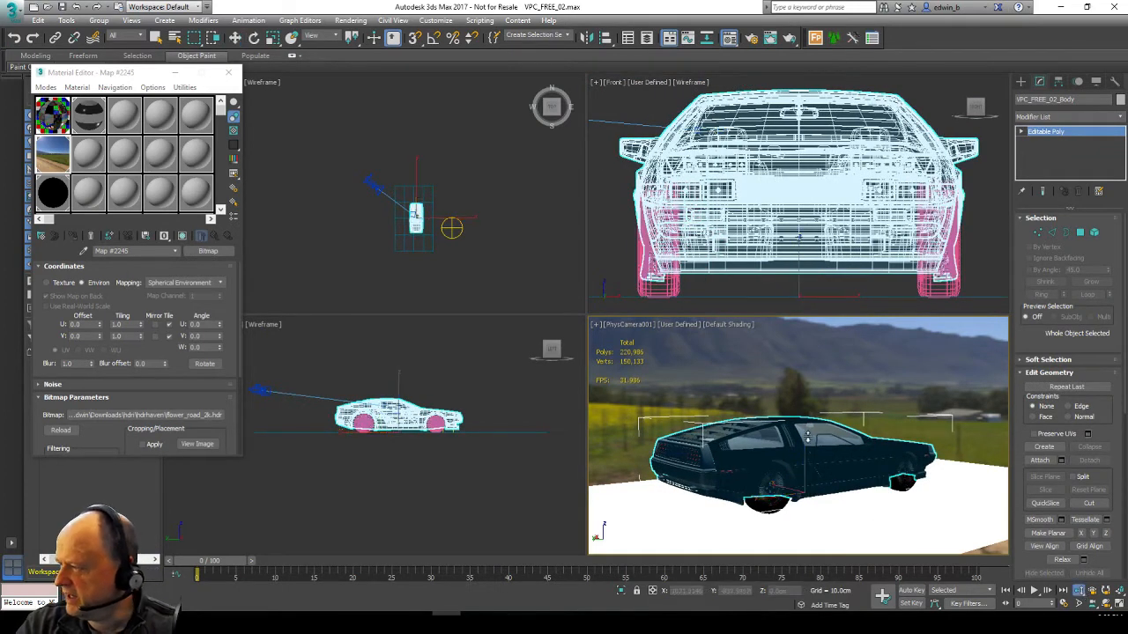
{"action": "left_click_drag", "start_coordinate": [807, 436], "coordinate": [814, 469]}
{"action": "middle_click_drag", "start_coordinate": [814, 469], "coordinate": [840, 495]}
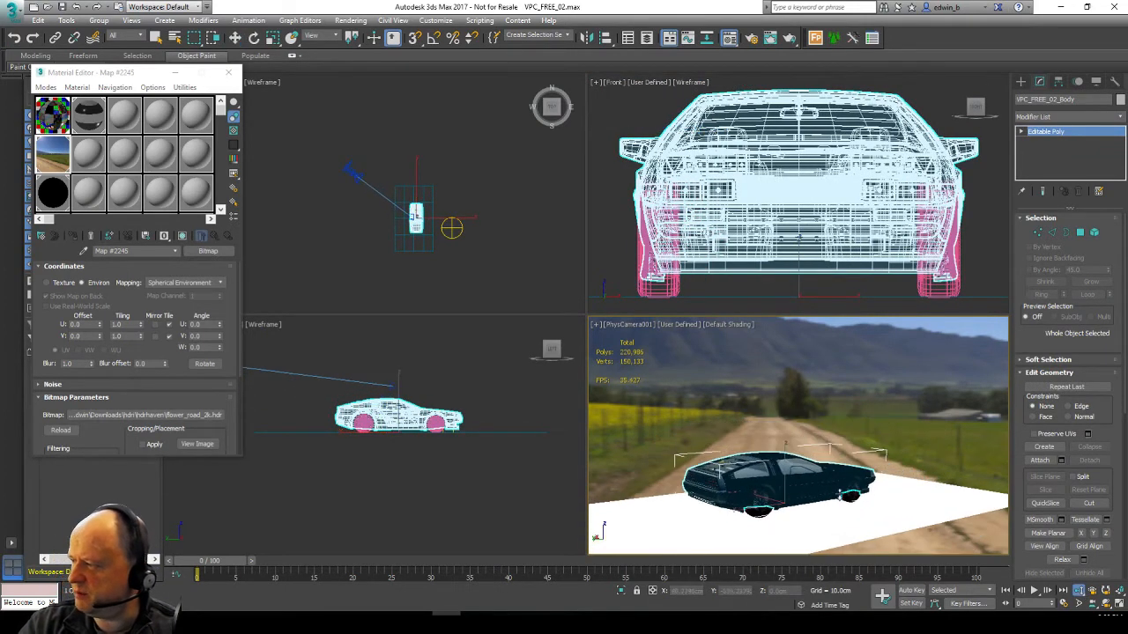
{"action": "left_click_drag", "start_coordinate": [841, 496], "coordinate": [812, 482]}
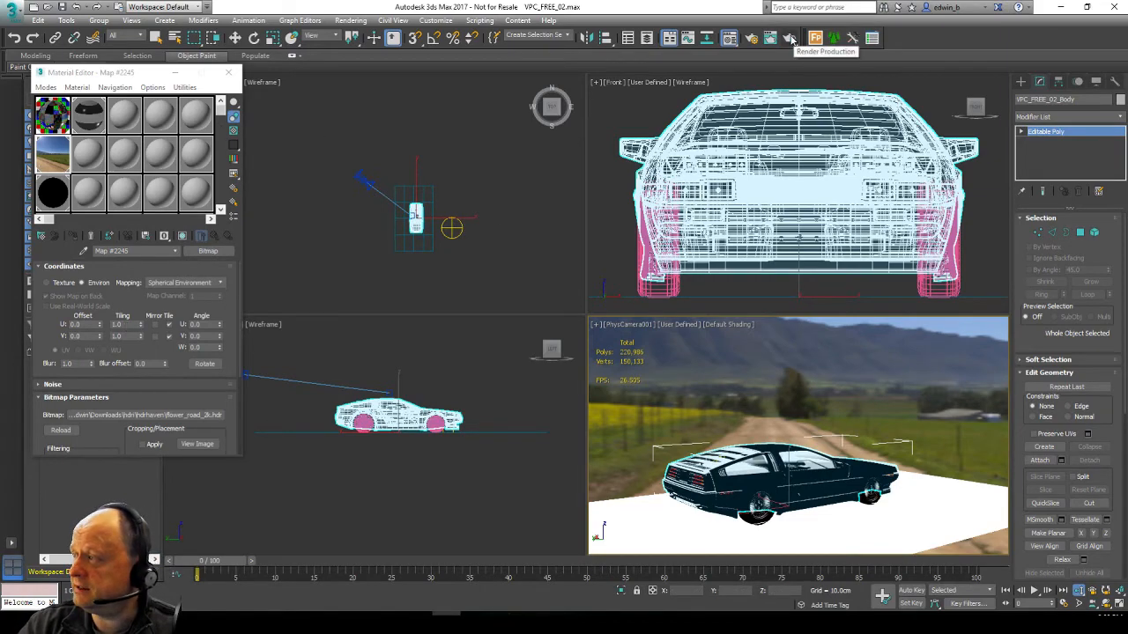
{"action": "left_click", "coordinate": [791, 38]}
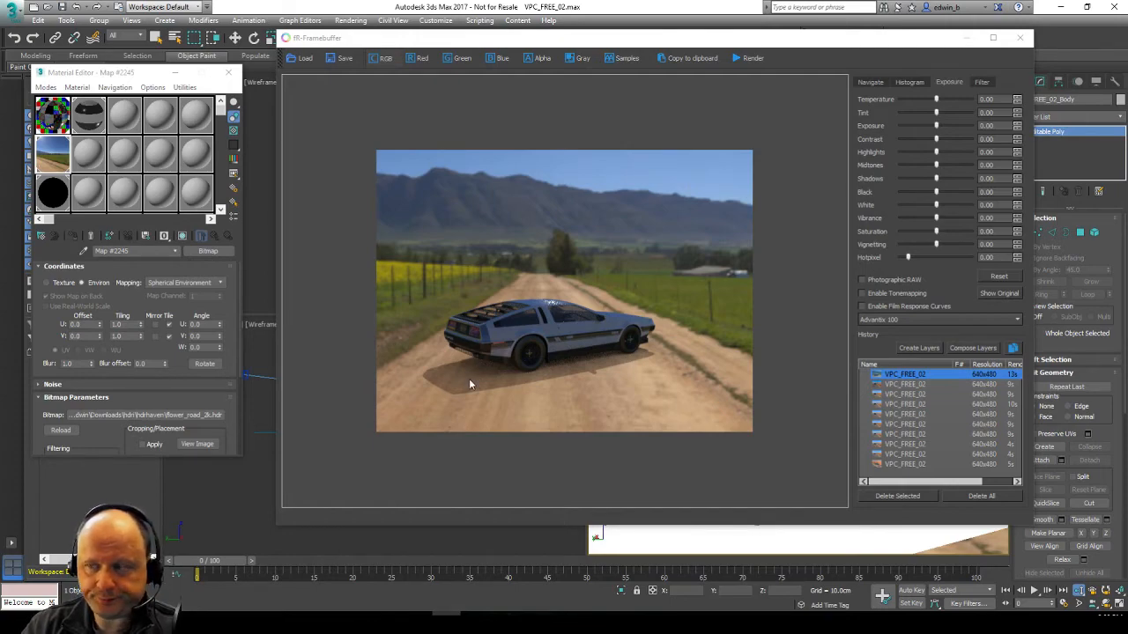
- View the flower_road_2k.hdr image of Map #2245, sample the sun's pixel values, and close the image and framebuffer windows
{"action": "left_click", "coordinate": [200, 445]}
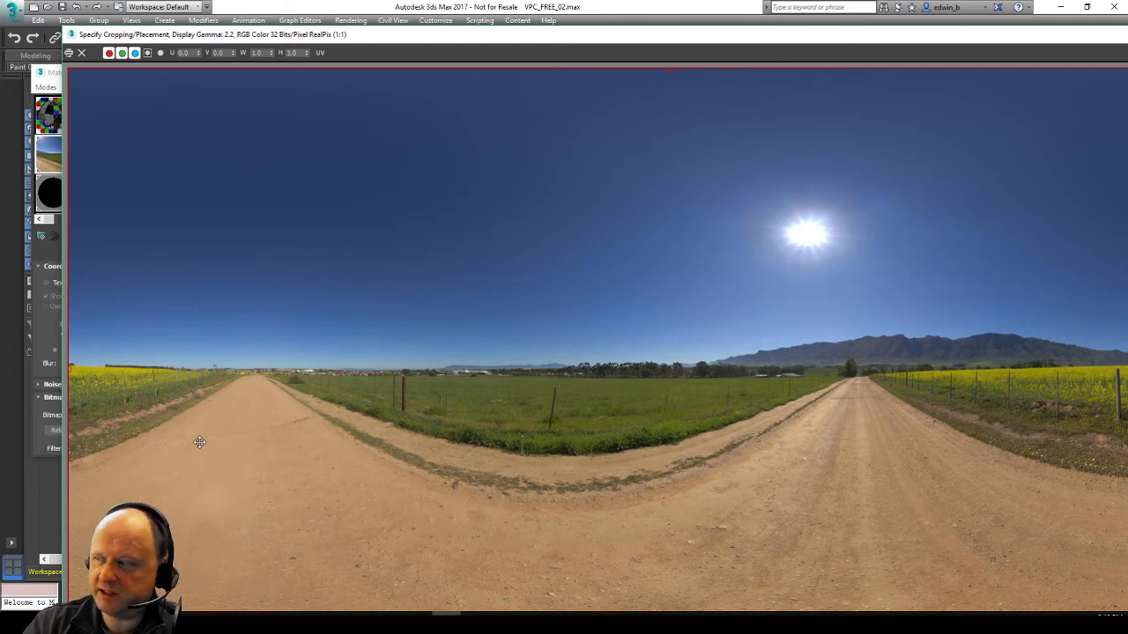
{"action": "right_click", "coordinate": [821, 231]}
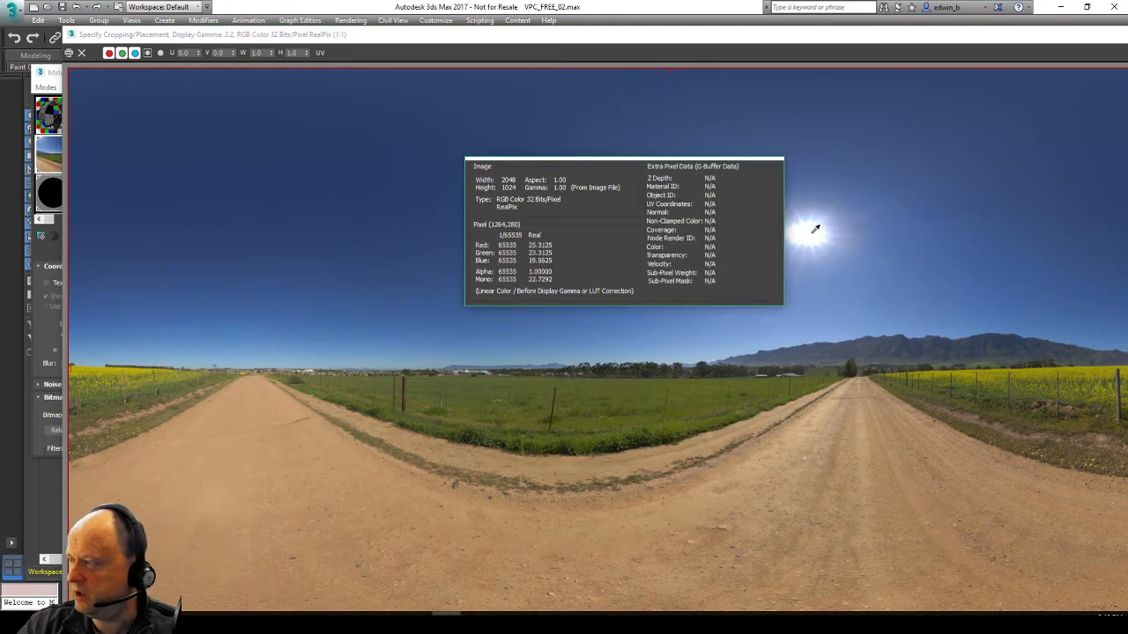
{"action": "right_click_drag", "start_coordinate": [815, 229], "coordinate": [809, 232]}
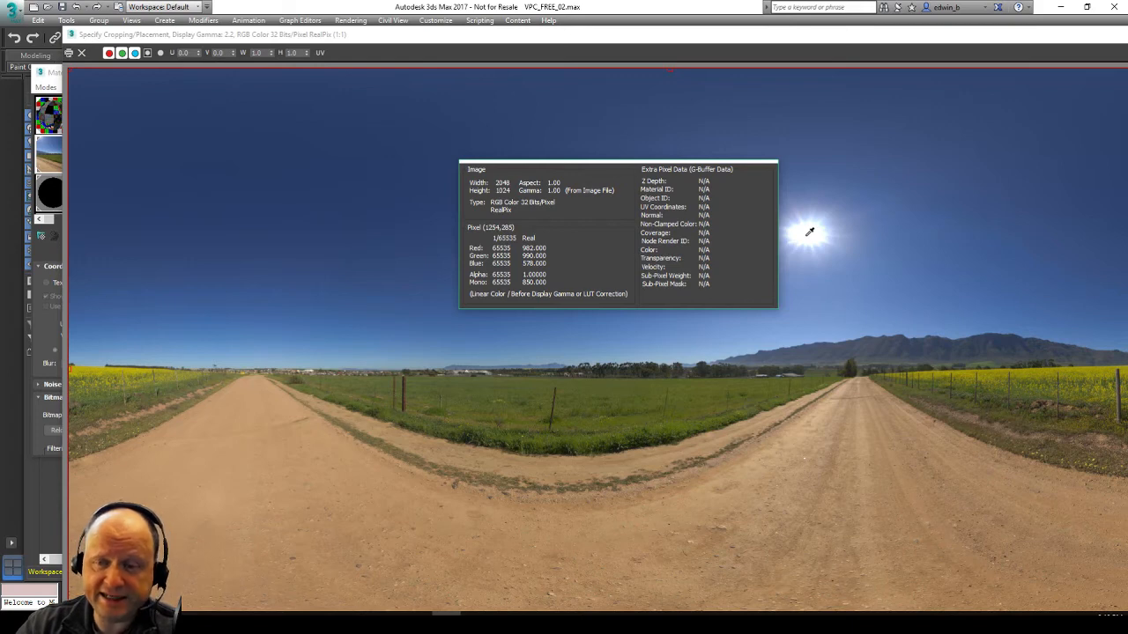
{"action": "right_click_drag", "start_coordinate": [809, 232], "coordinate": [810, 232]}
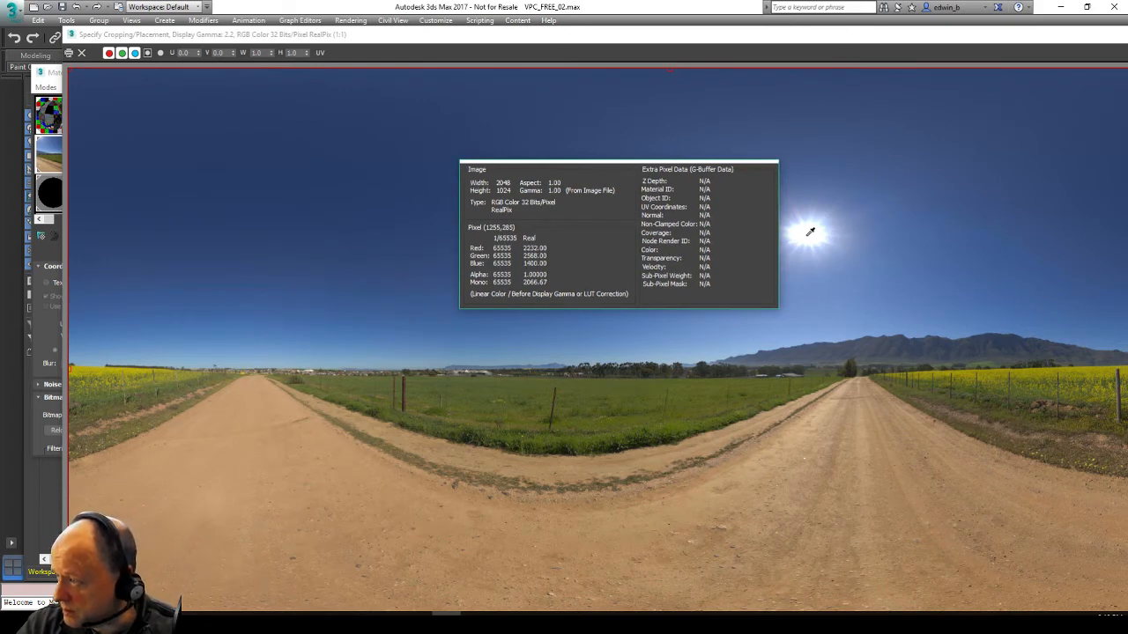
{"action": "right_click_drag", "start_coordinate": [811, 231], "coordinate": [807, 234]}
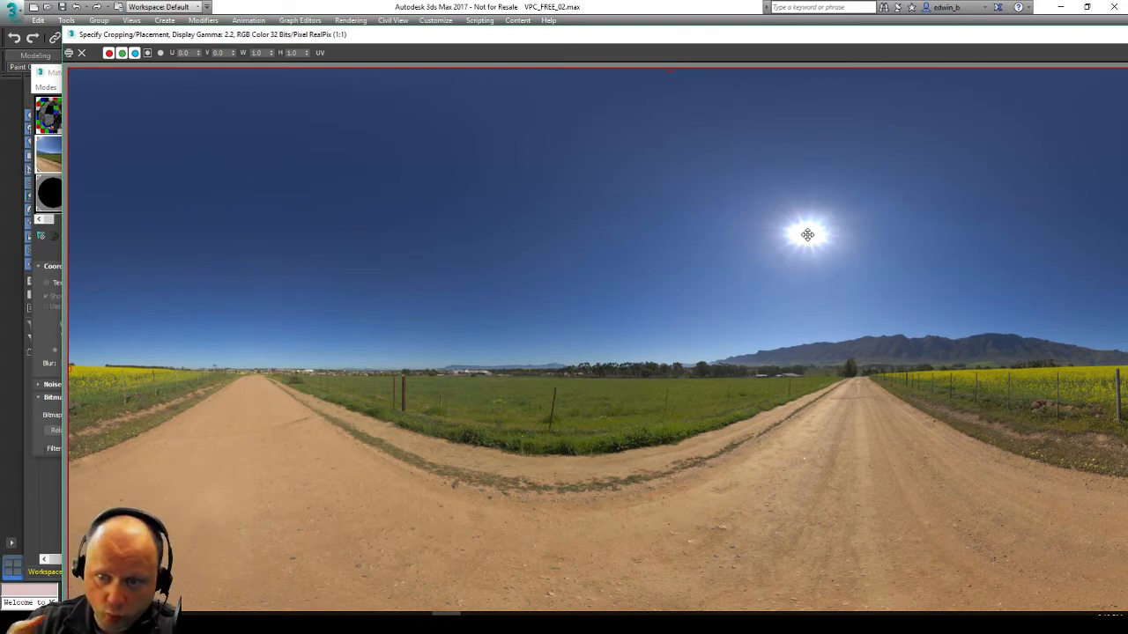
{"action": "left_click_drag", "start_coordinate": [1024, 37], "coordinate": [769, 24]}
{"action": "left_click", "coordinate": [1006, 19]}
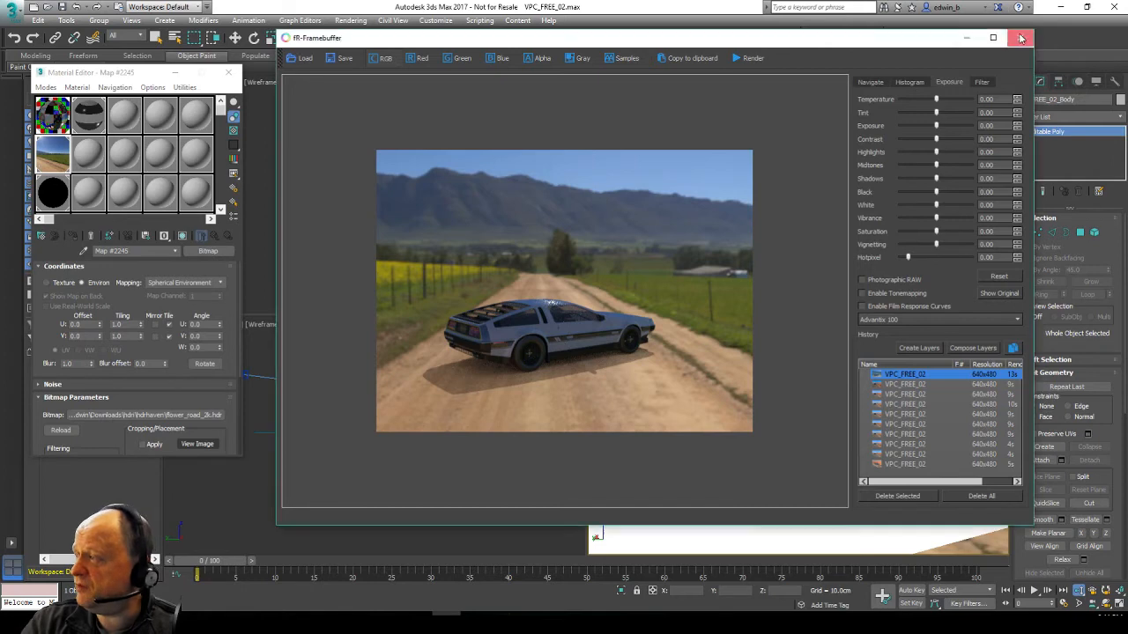
{"action": "left_click", "coordinate": [1022, 38]}
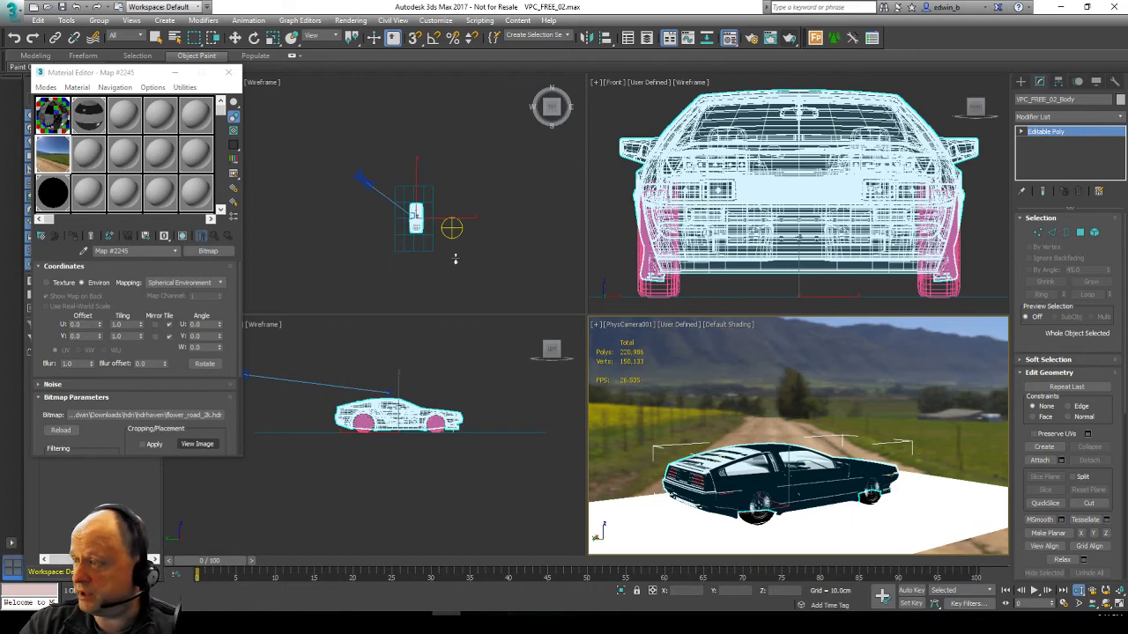
- Set the Sky001 skylight multiplier to 0.5 and render the camera view
{"action": "left_click", "coordinate": [234, 38]}
{"action": "left_click", "coordinate": [451, 228]}
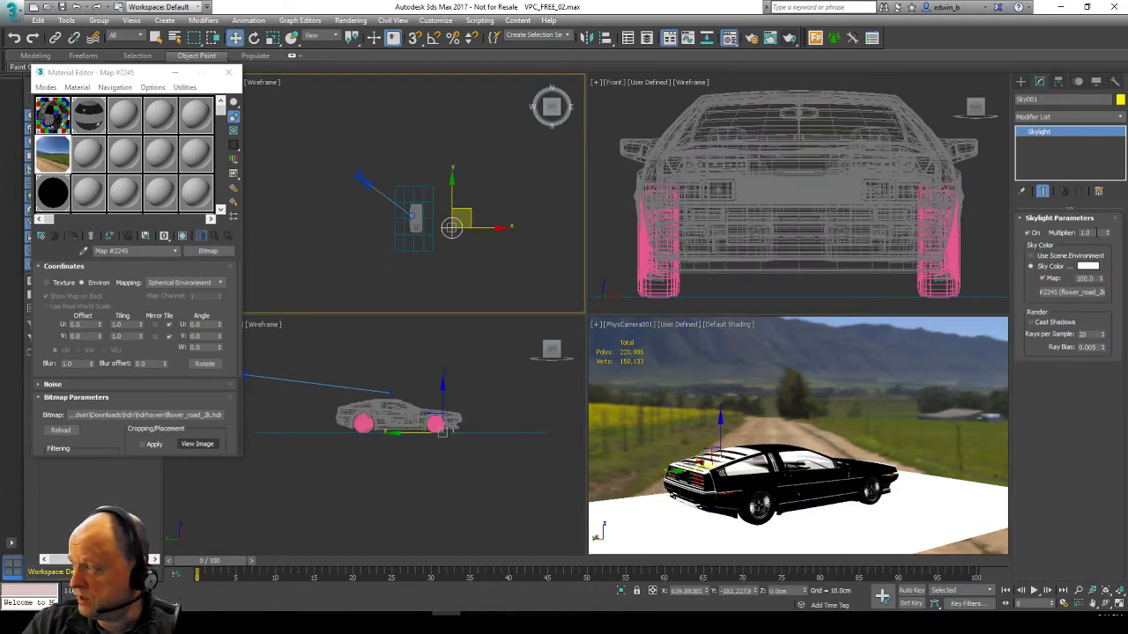
{"action": "double_click", "coordinate": [1085, 233]}
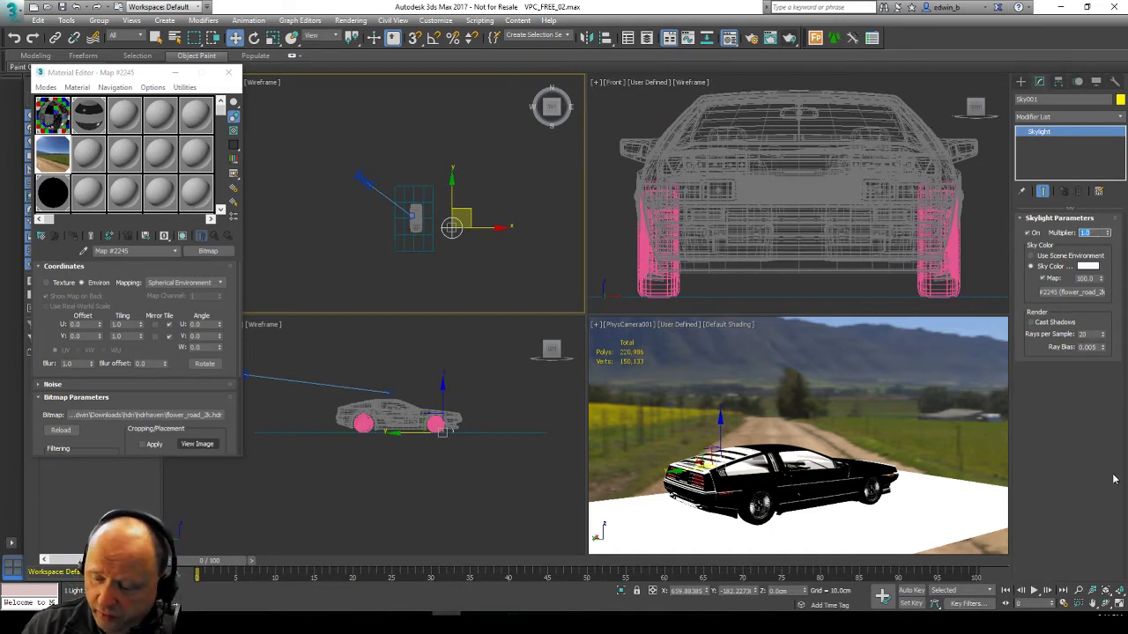
{"action": "type", "text": "0"}
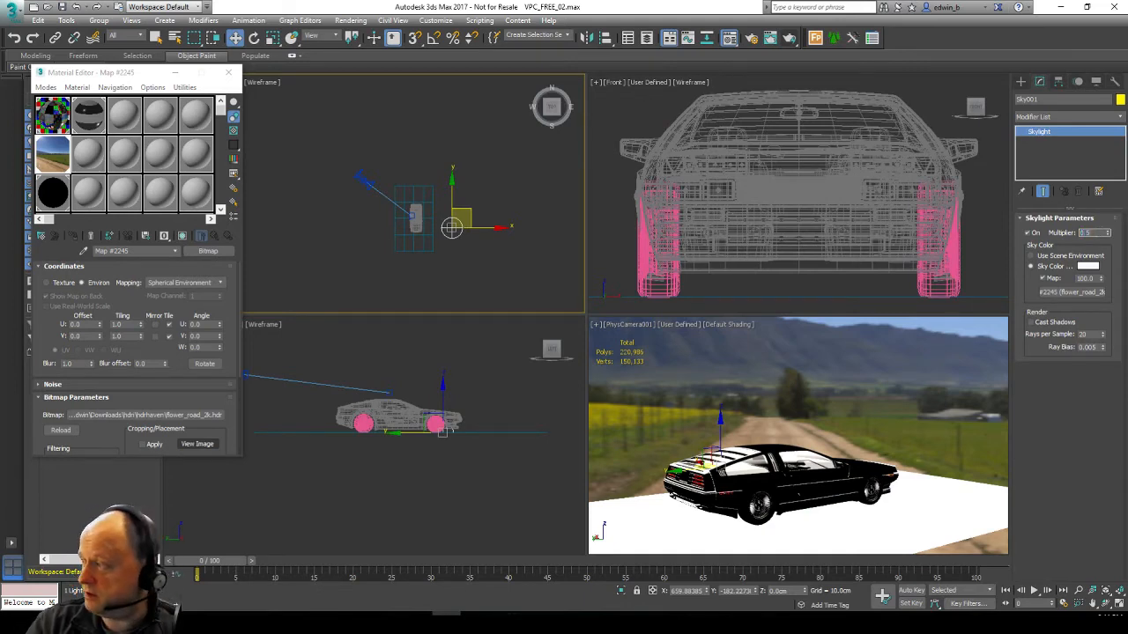
{"action": "type", "text": ".5"}
{"action": "key", "text": "Return"}
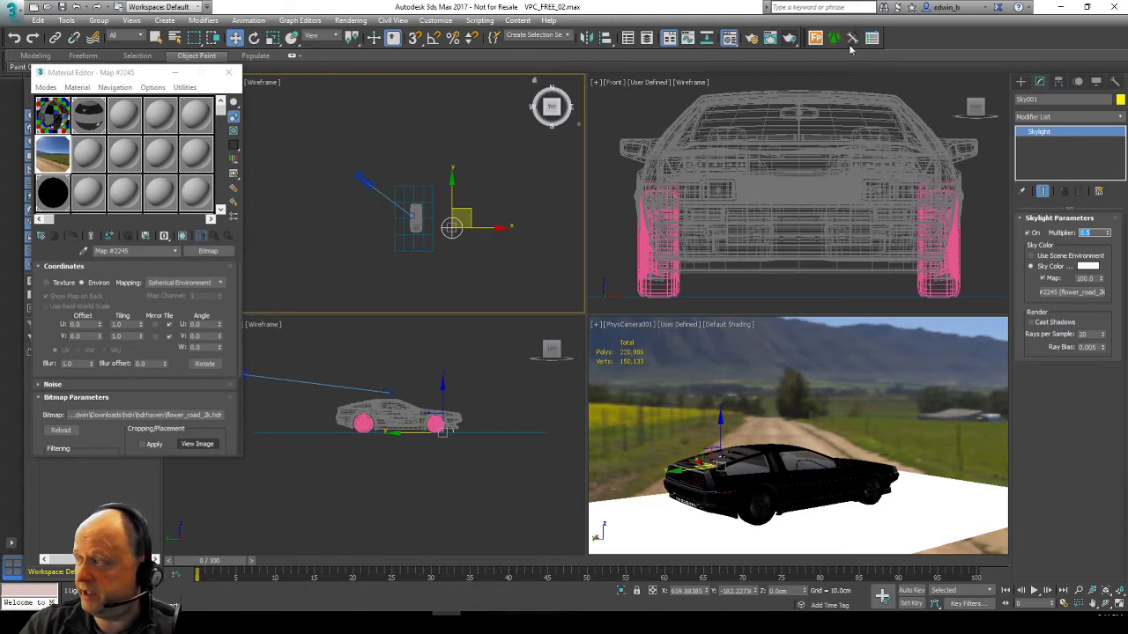
{"action": "right_click", "coordinate": [658, 356]}
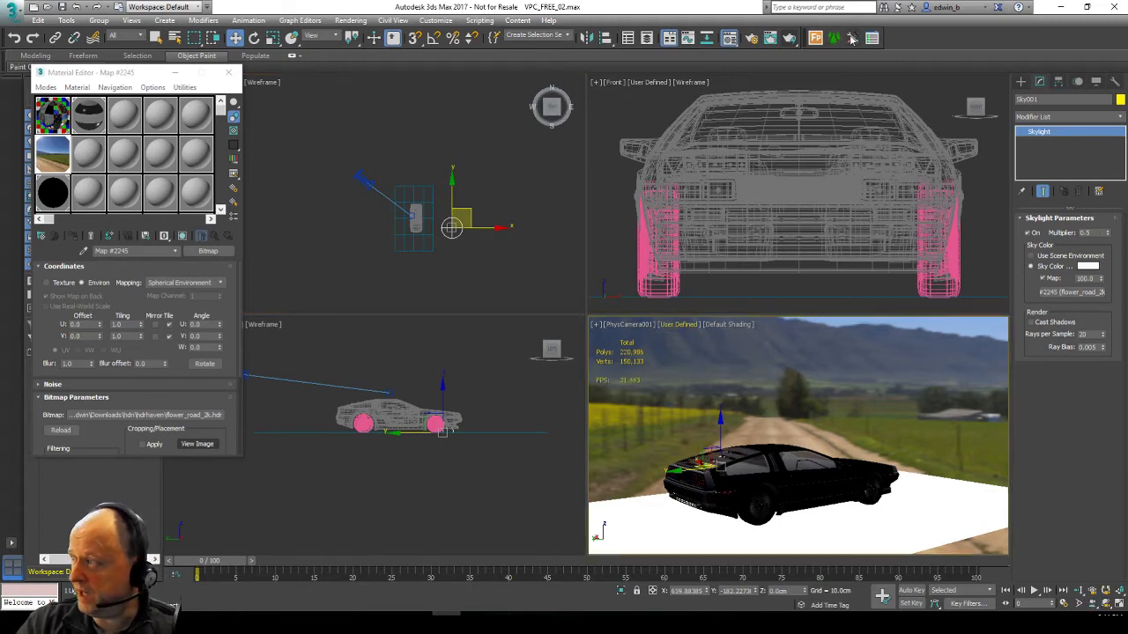
{"action": "left_click", "coordinate": [789, 39]}
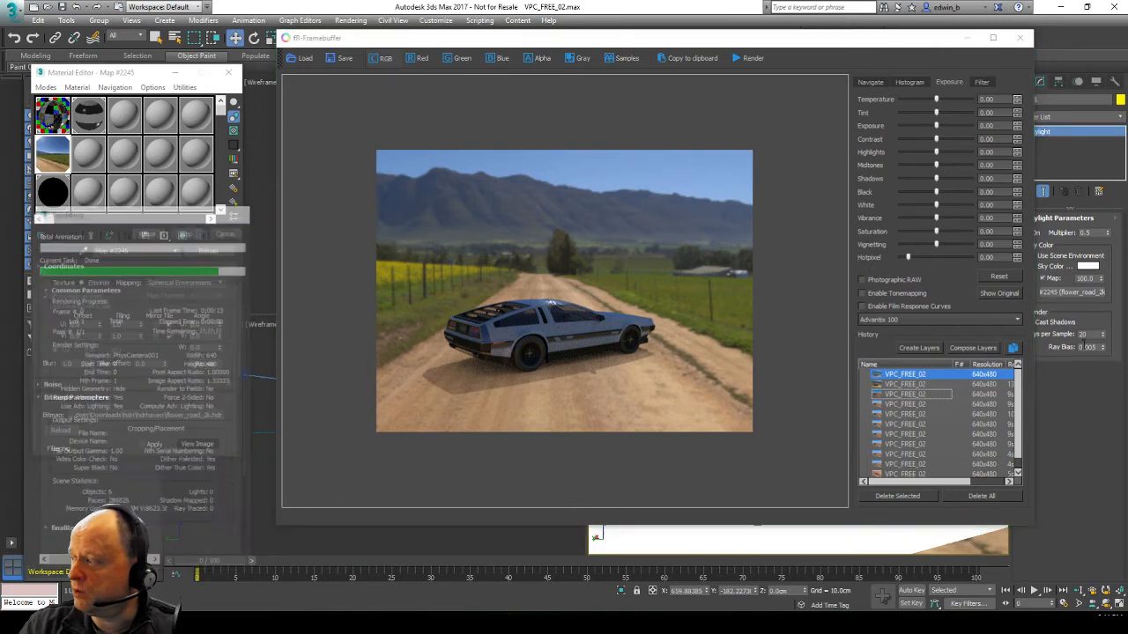
- Compare the two latest flower road renders in the framebuffer history and close the framebuffer
{"action": "left_click", "coordinate": [937, 384], "text": "ctrl"}
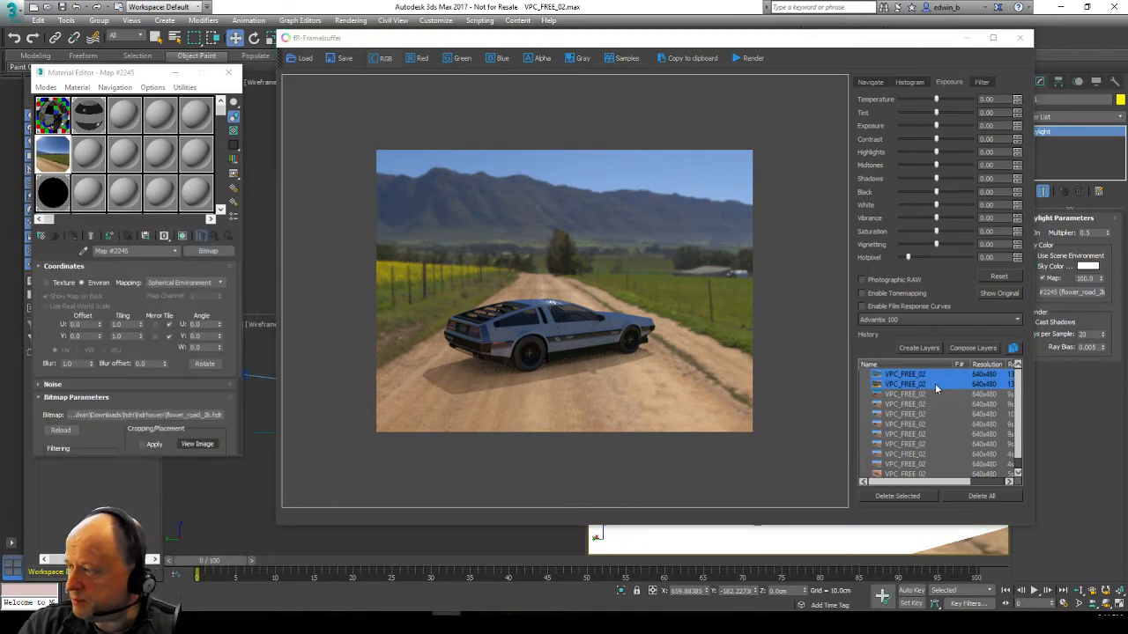
{"action": "left_click", "coordinate": [916, 374]}
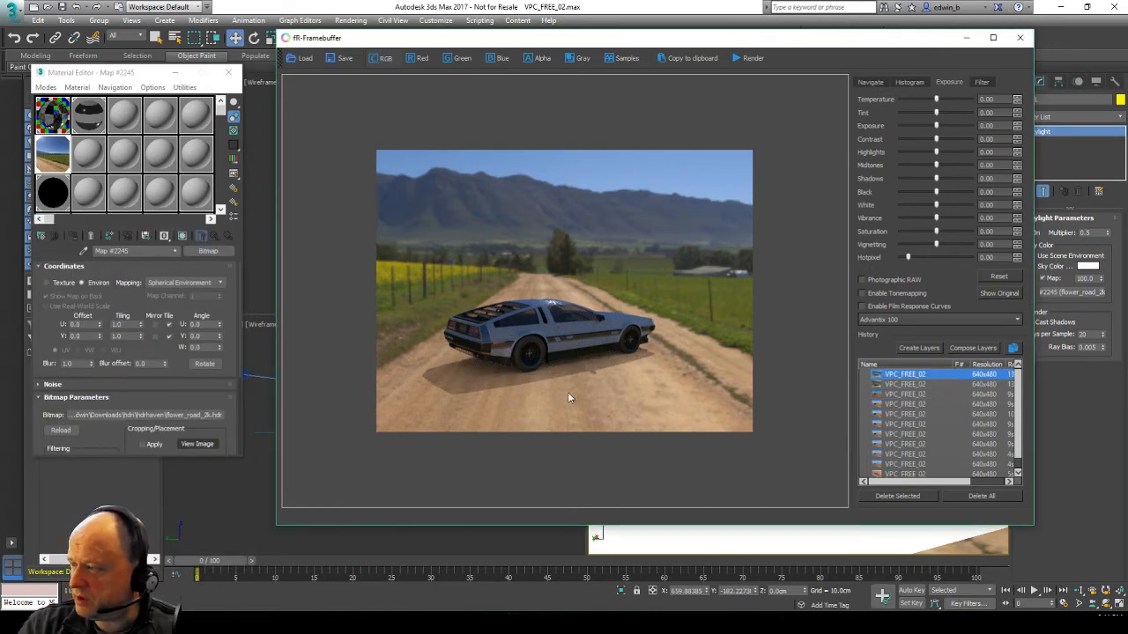
{"action": "left_click", "coordinate": [918, 385], "text": "ctrl"}
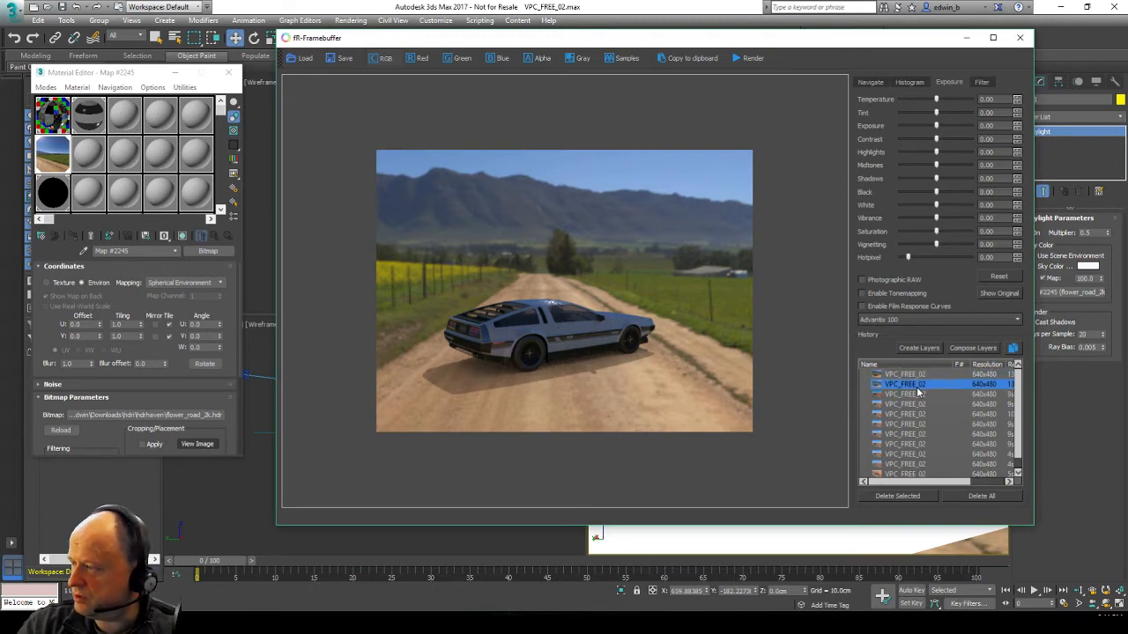
{"action": "left_click", "coordinate": [919, 377]}
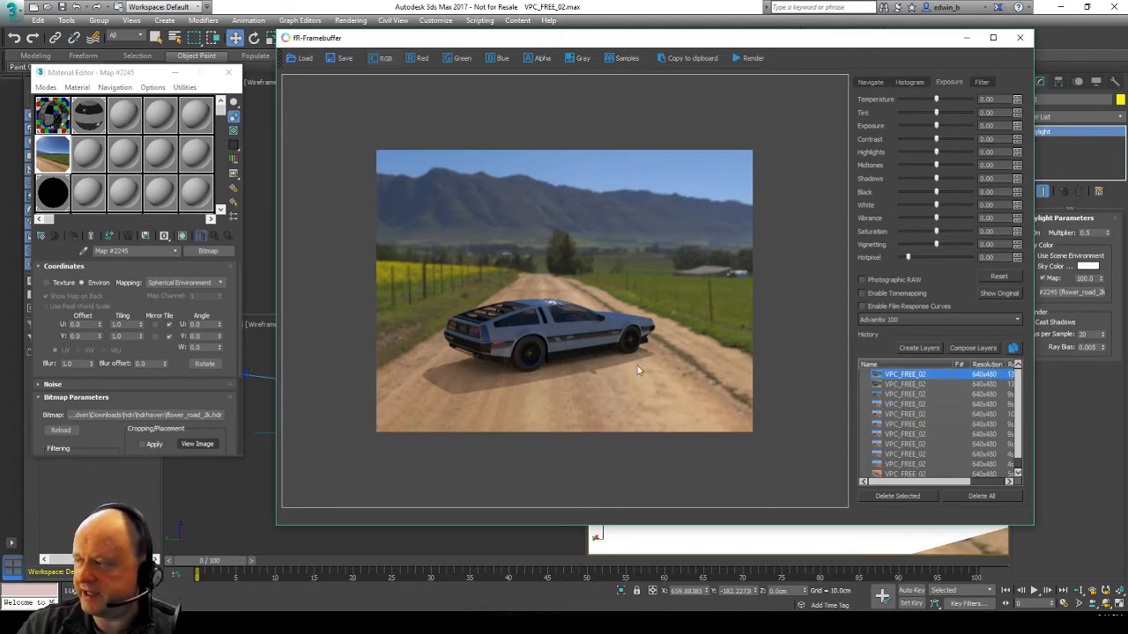
{"action": "left_click", "coordinate": [1019, 38]}
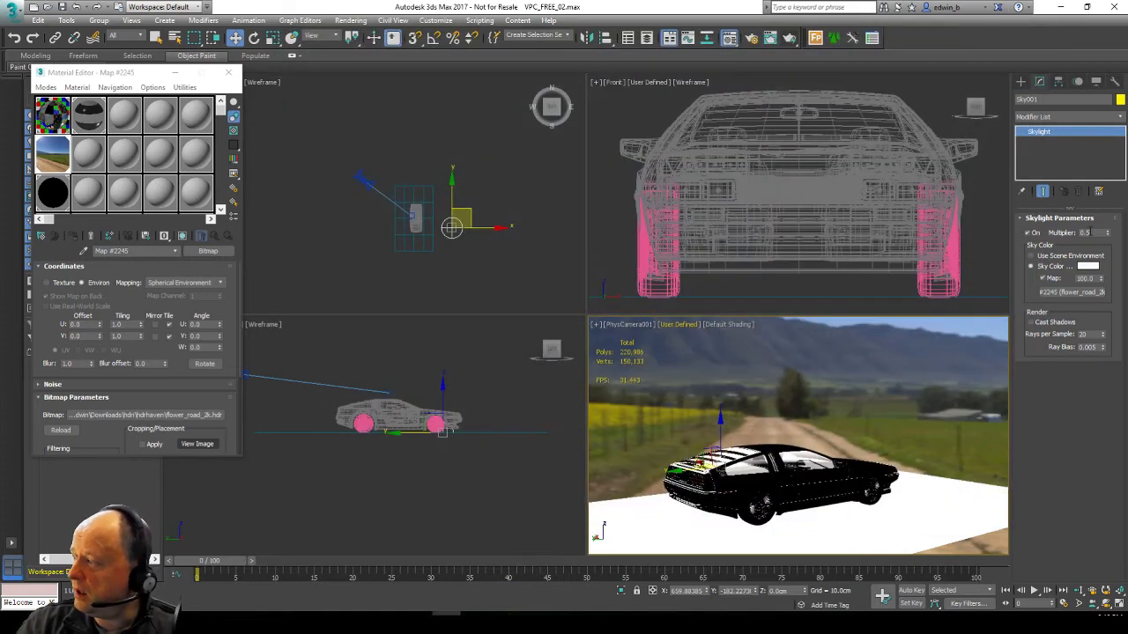
- Set the Sky001 skylight multiplier to 20, render the camera view, and move the framebuffer aside to reveal the skylight parameters
{"action": "double_click", "coordinate": [1086, 233]}
{"action": "type", "text": "1"}
{"action": "key", "text": "Return"}
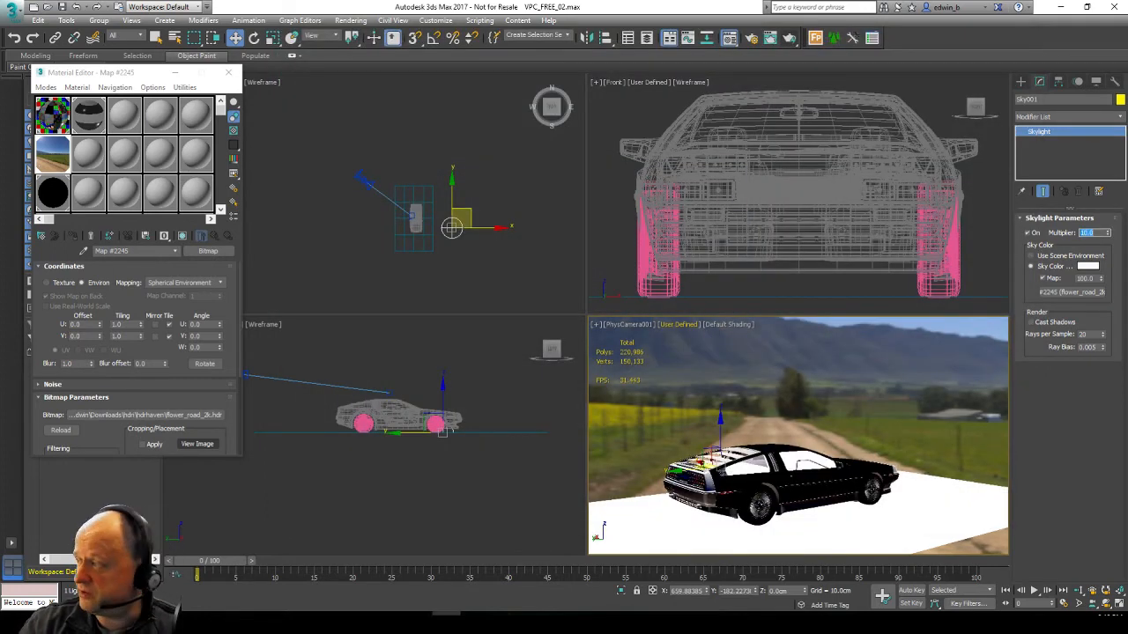
{"action": "type", "text": "20"}
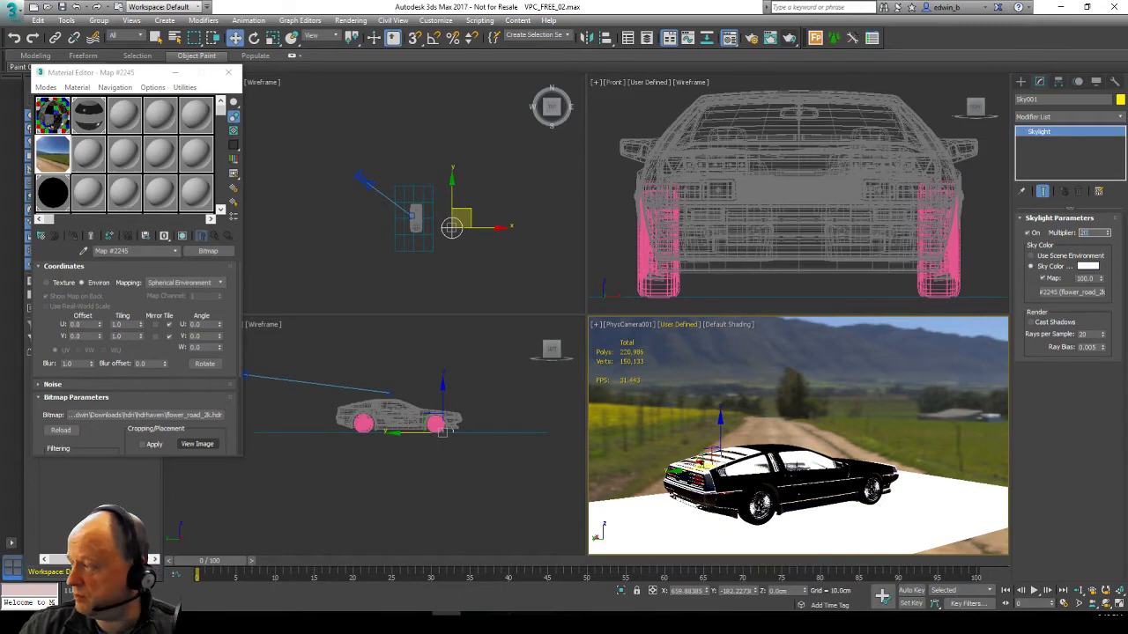
{"action": "key", "text": "Return"}
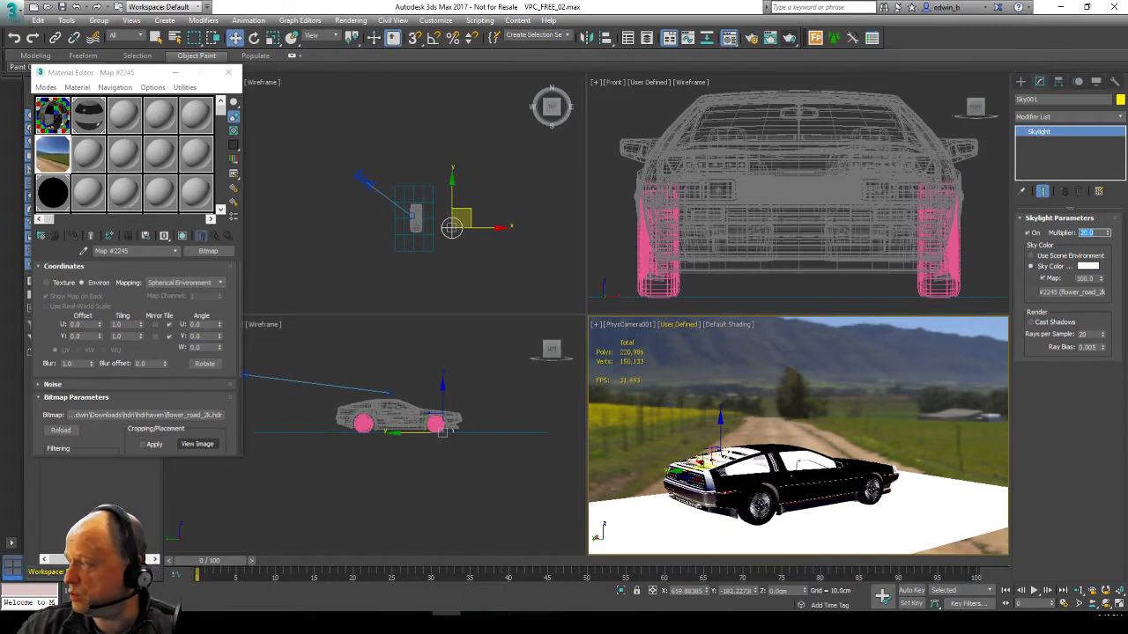
{"action": "left_click", "coordinate": [790, 37]}
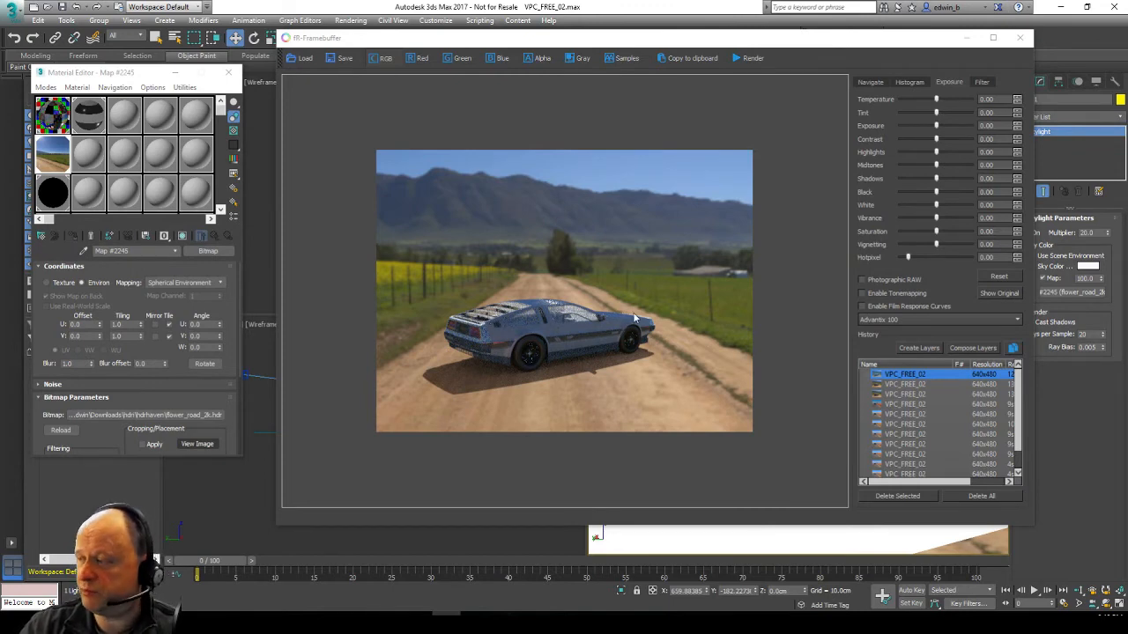
{"action": "left_click_drag", "start_coordinate": [833, 42], "coordinate": [617, 48]}
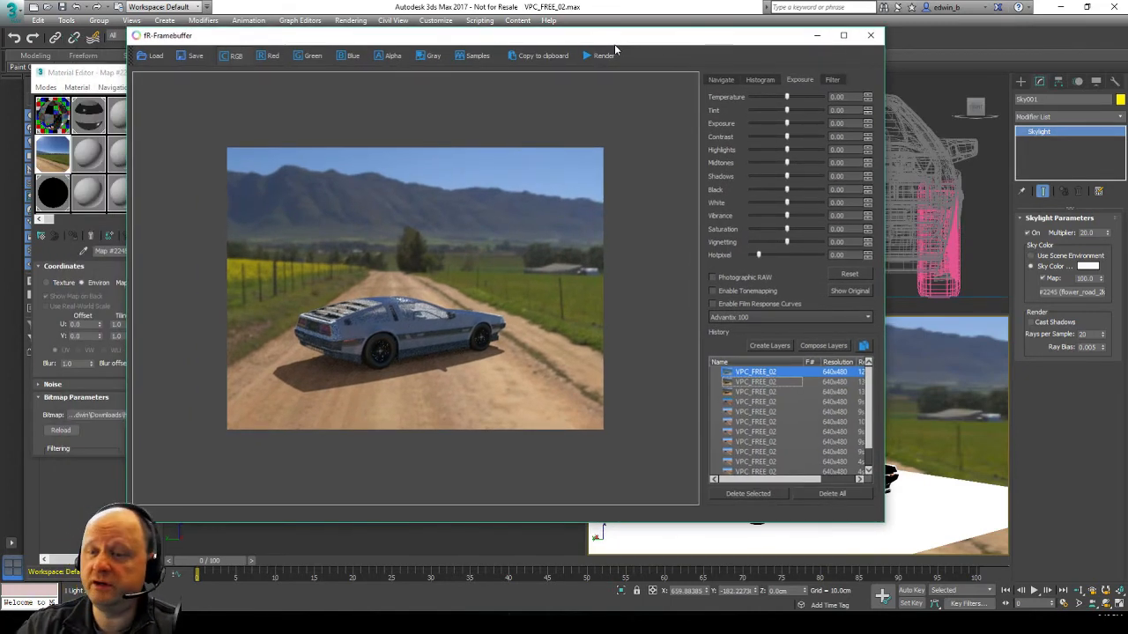
- Close the framebuffer and set the Sky001 skylight multiplier to 1
{"action": "left_click", "coordinate": [873, 36]}
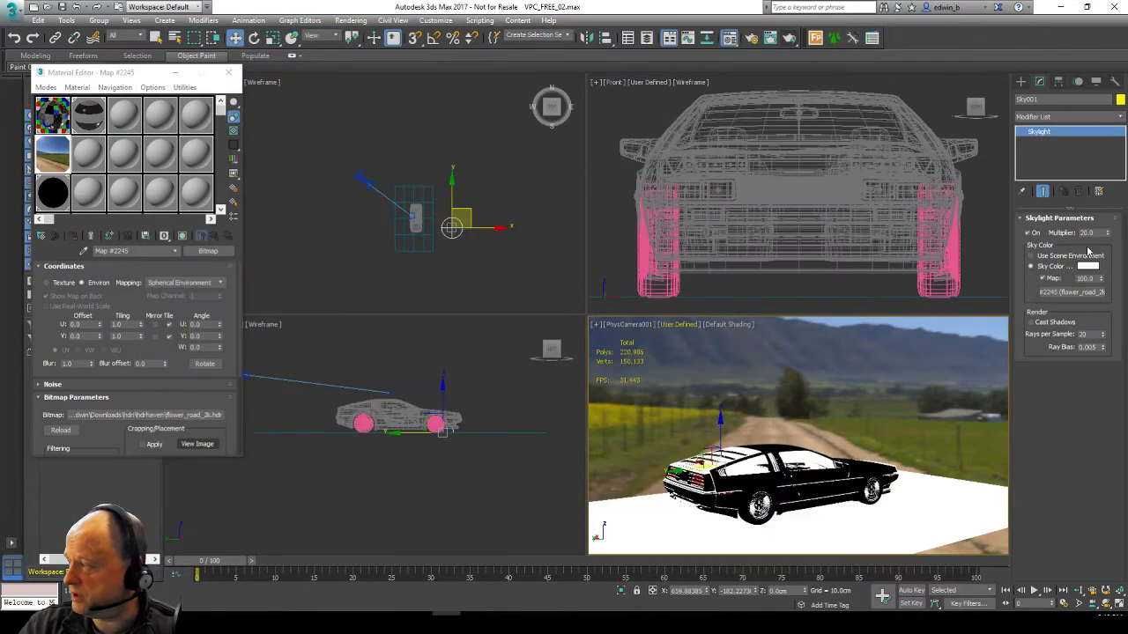
{"action": "type", "text": "1"}
{"action": "key", "text": "Return"}
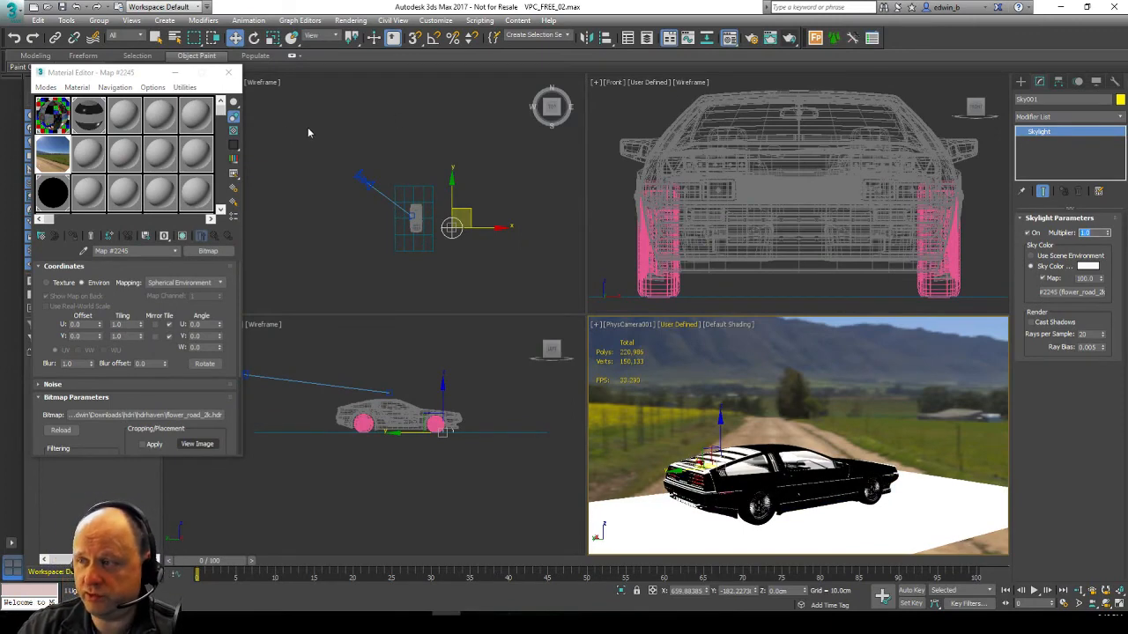
- Inspect the Blend sub-material in ID 1 of vpc_FREE_02_Body, including its fR-Layer second material, and return to the Blend level
{"action": "left_click", "coordinate": [65, 115]}
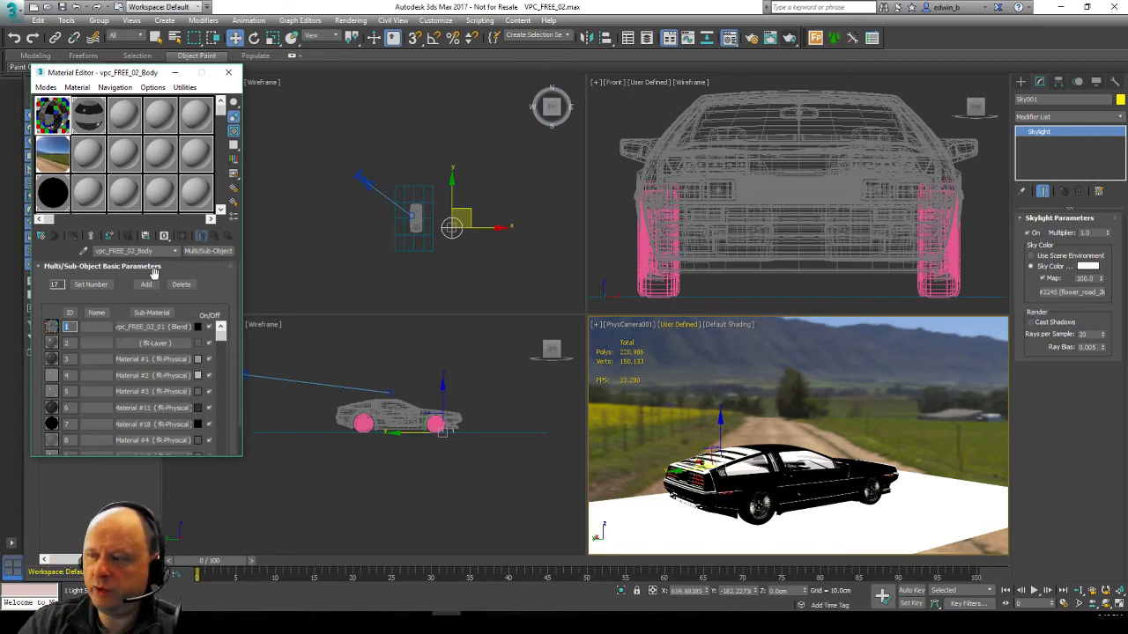
{"action": "left_click", "coordinate": [150, 330]}
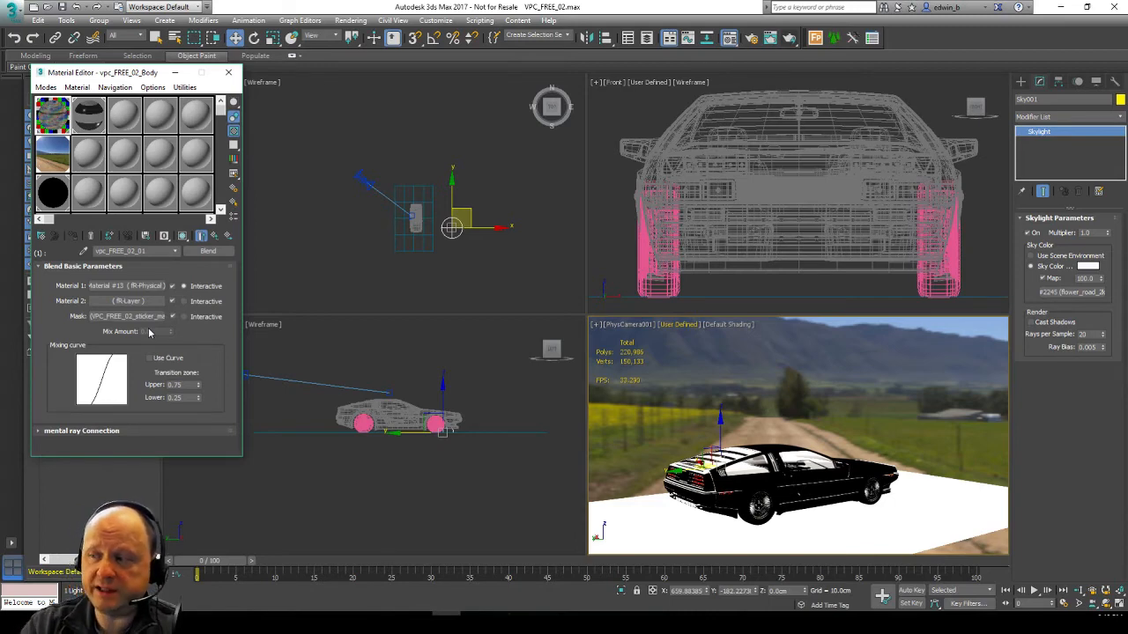
{"action": "left_click", "coordinate": [124, 302]}
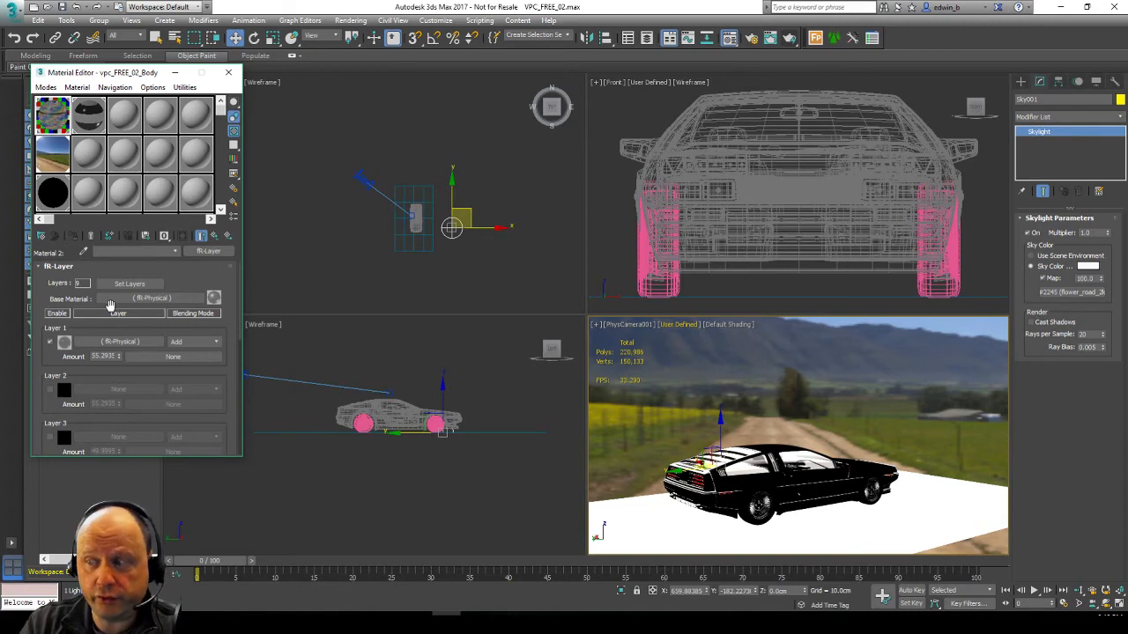
{"action": "left_click", "coordinate": [225, 236]}
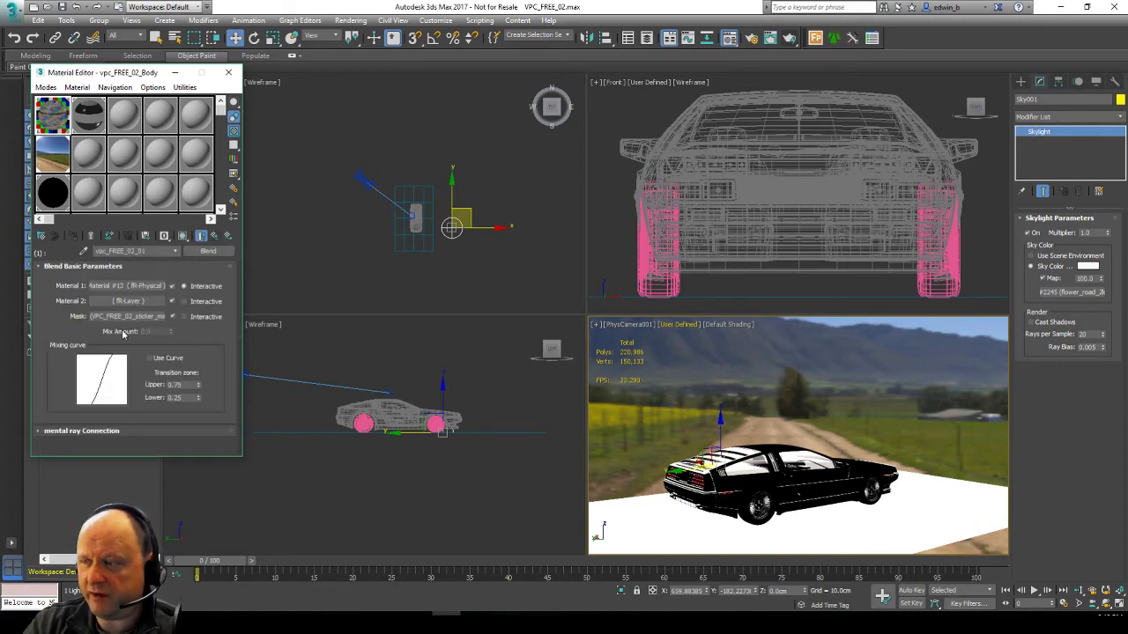
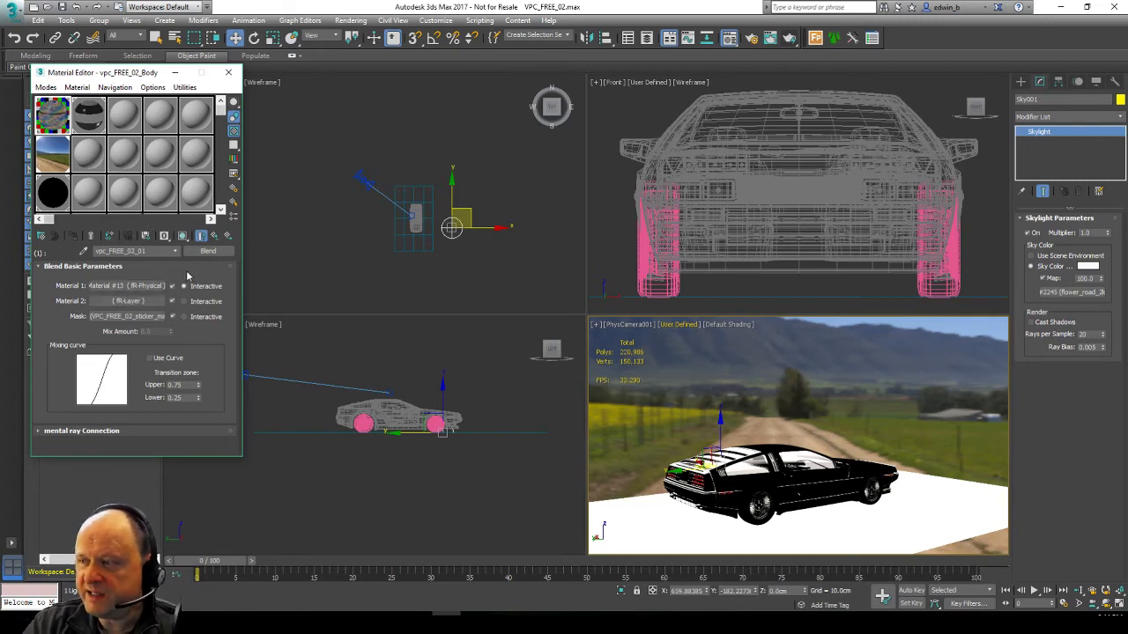
- Examine the glossiness Mix map of the Blend's first material, view its VPC_FREE_02_metal_brushed.png bitmap, and return to the Blend level
{"action": "left_click", "coordinate": [126, 286]}
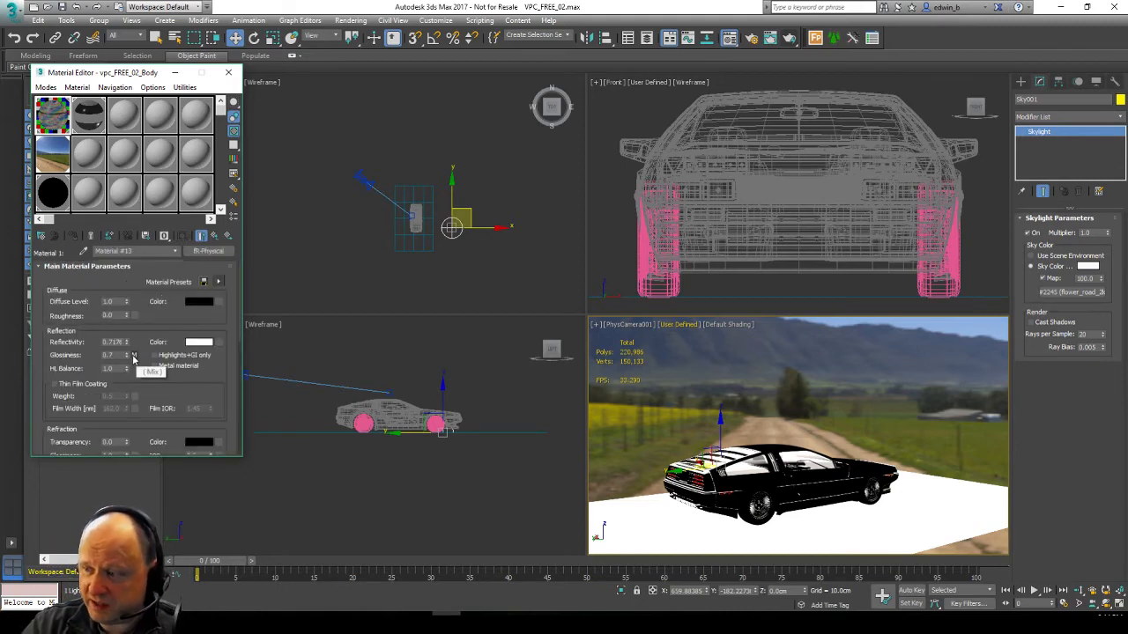
{"action": "left_click", "coordinate": [134, 355]}
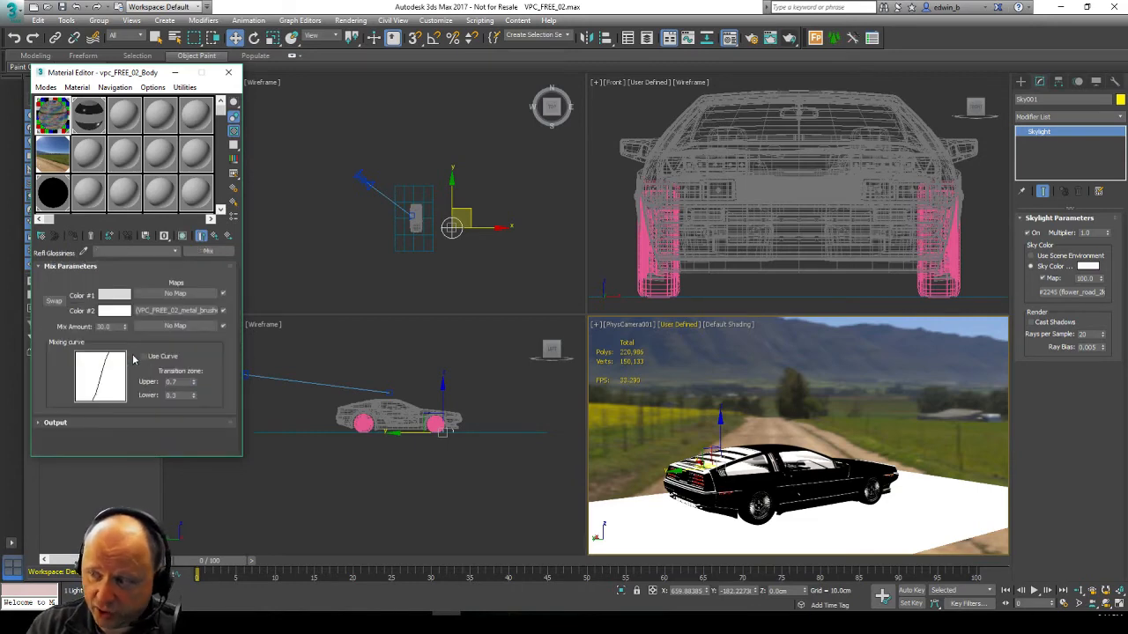
{"action": "left_click", "coordinate": [196, 313]}
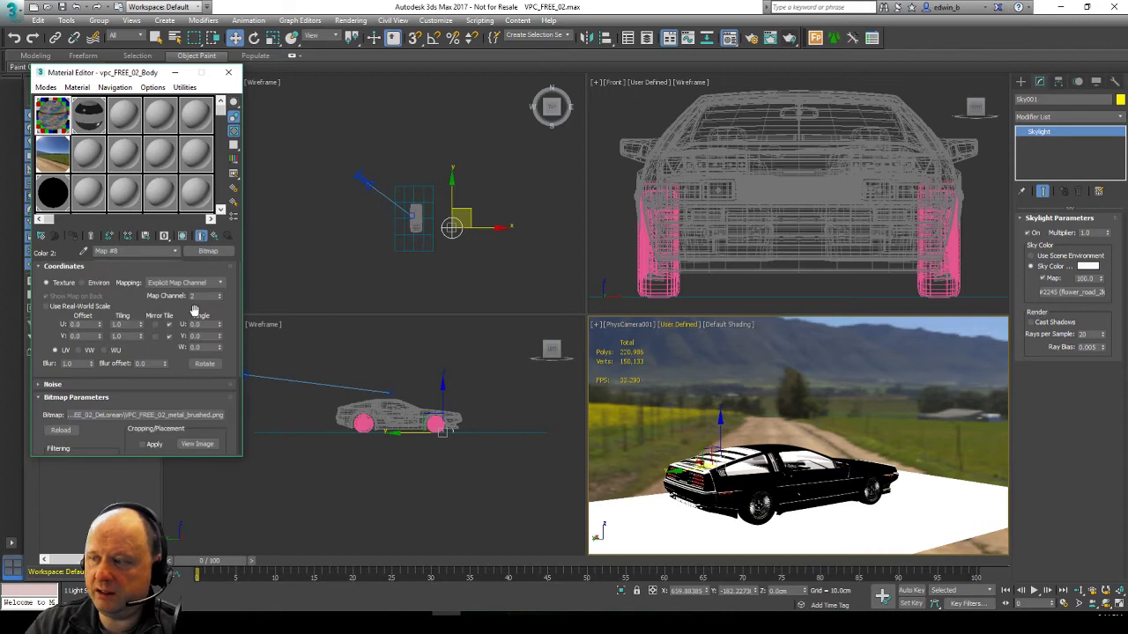
{"action": "left_click", "coordinate": [196, 444]}
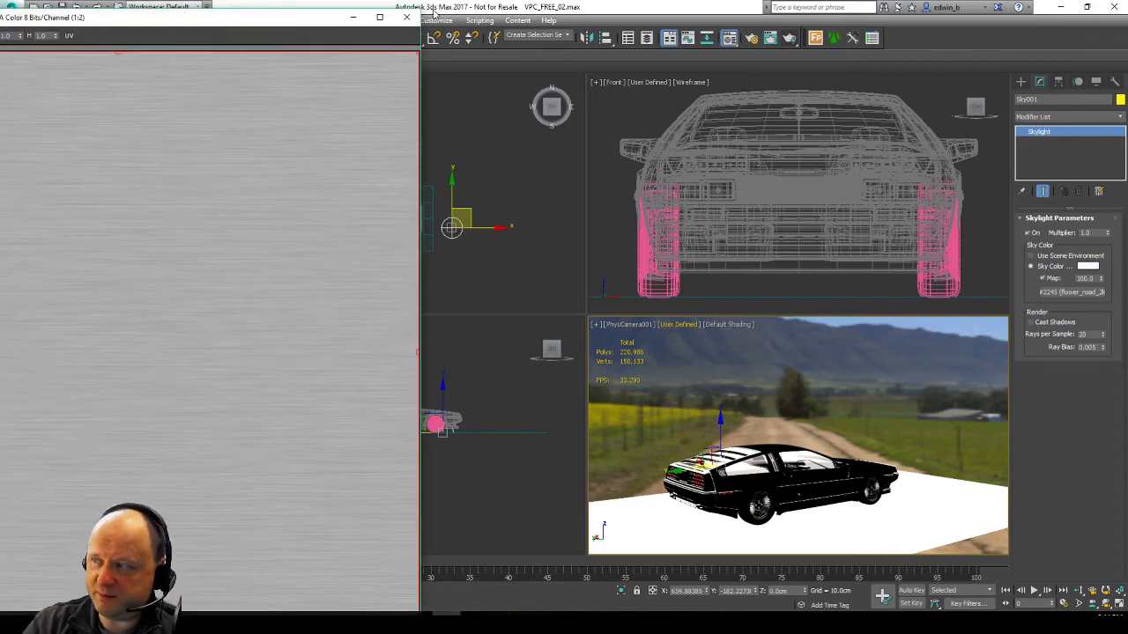
{"action": "left_click", "coordinate": [406, 17]}
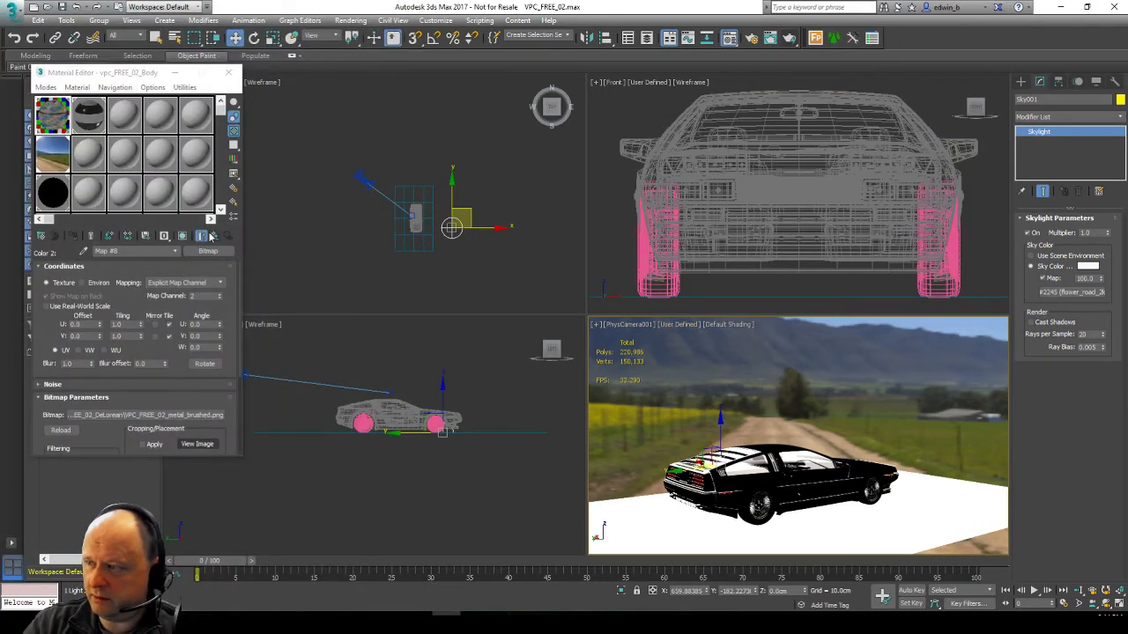
{"action": "left_click", "coordinate": [211, 236]}
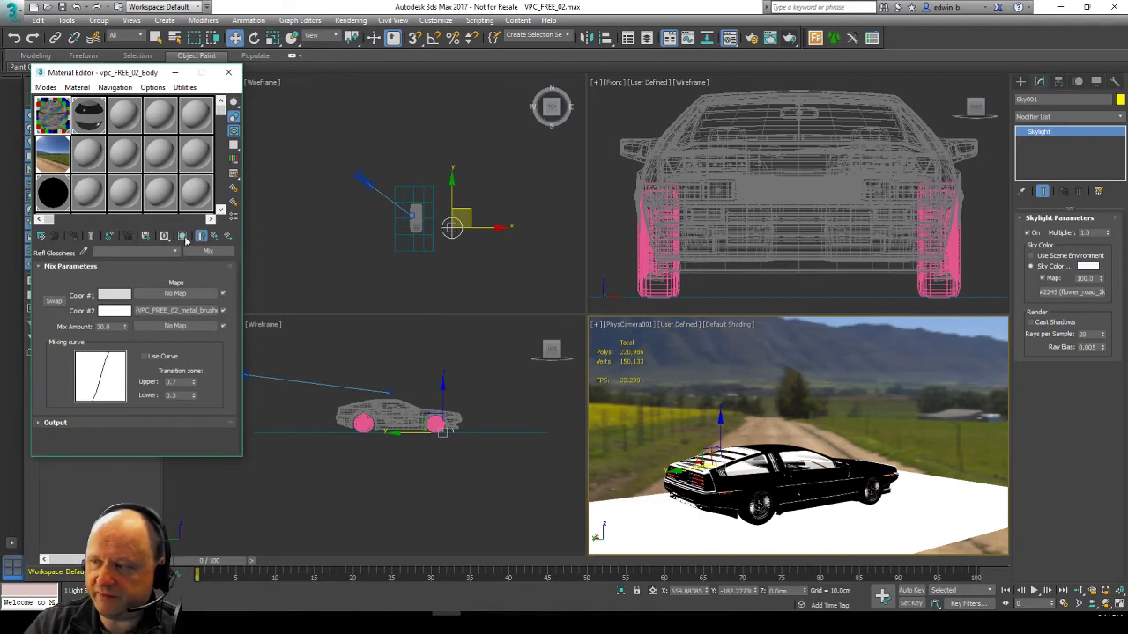
{"action": "left_click", "coordinate": [214, 236]}
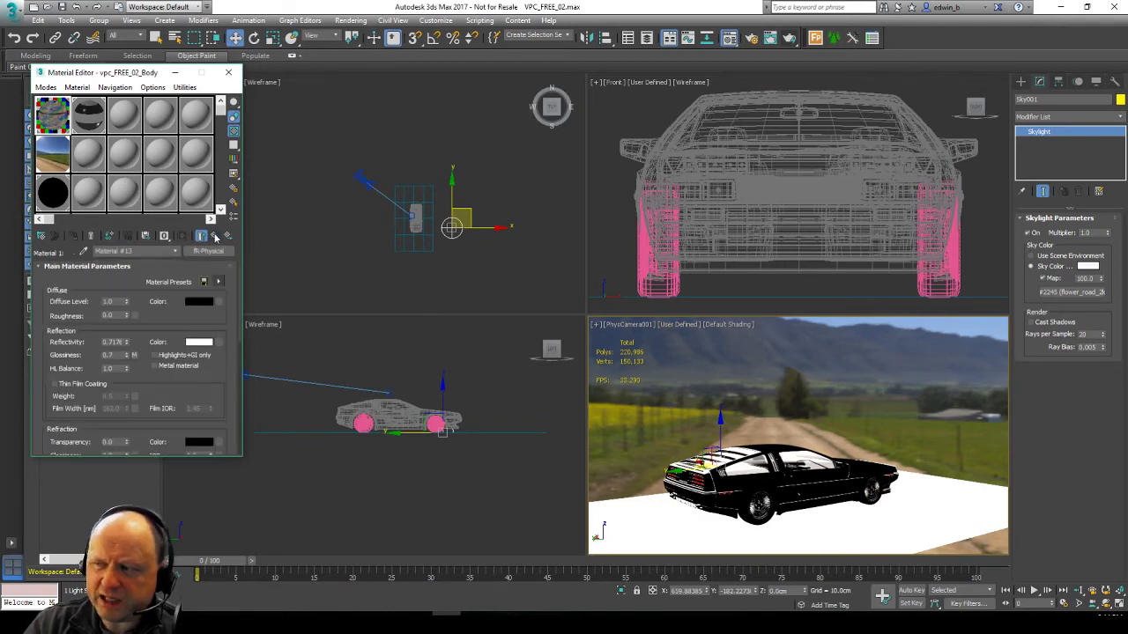
{"action": "left_click", "coordinate": [214, 236]}
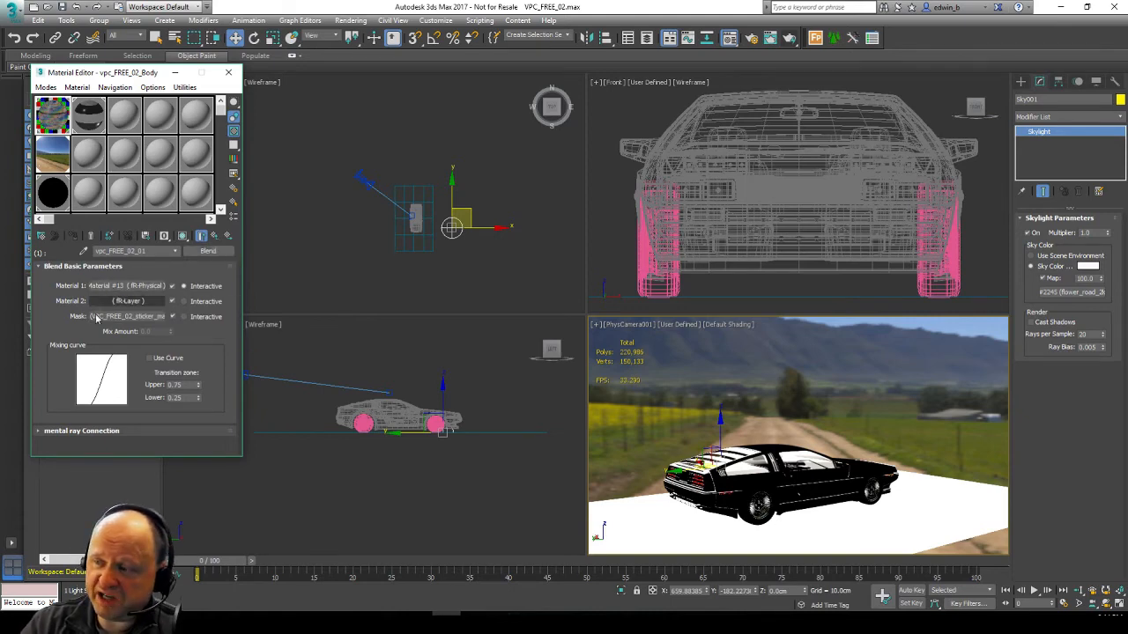
- Replace the vpc_FREE_02_01 Blend material with an fR-CarPaint material
{"action": "left_click", "coordinate": [216, 253]}
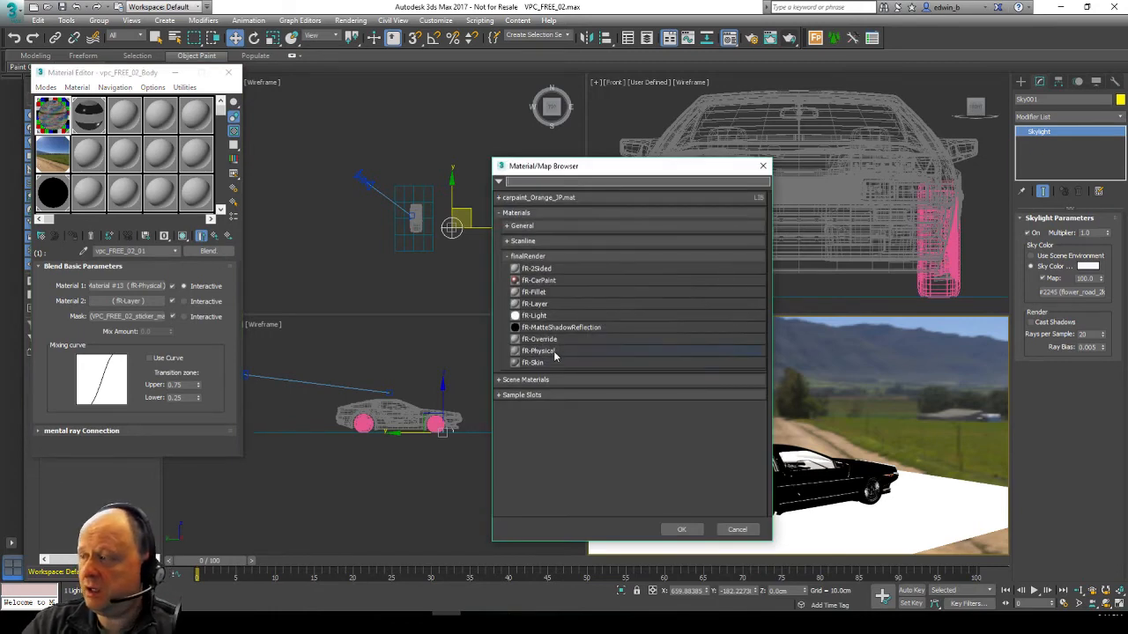
{"action": "left_click", "coordinate": [553, 282]}
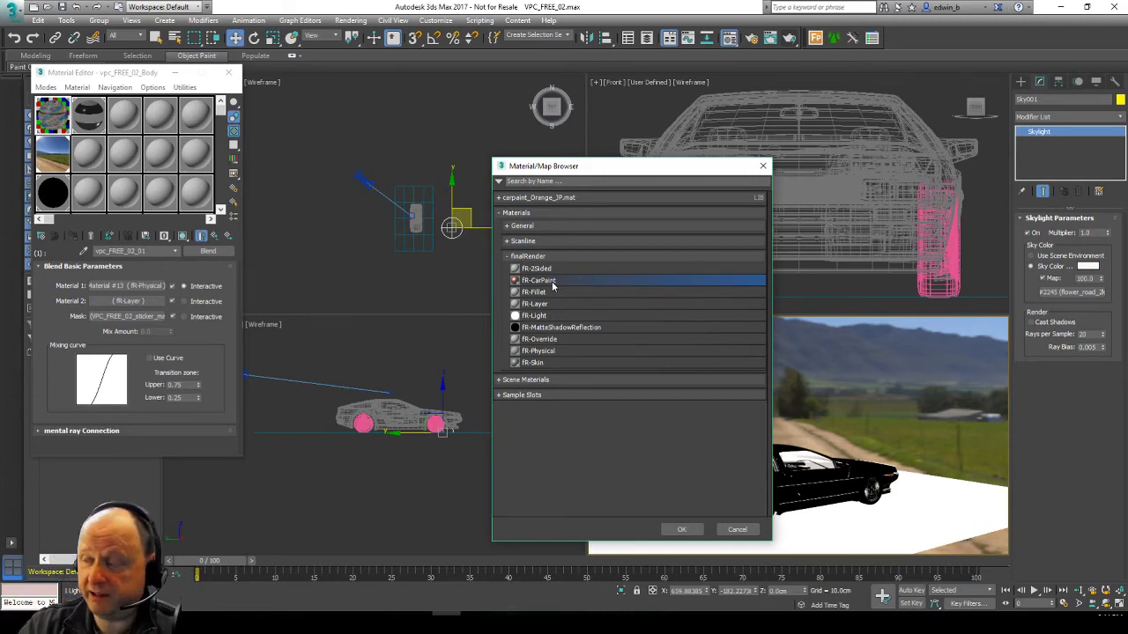
{"action": "double_click", "coordinate": [555, 282]}
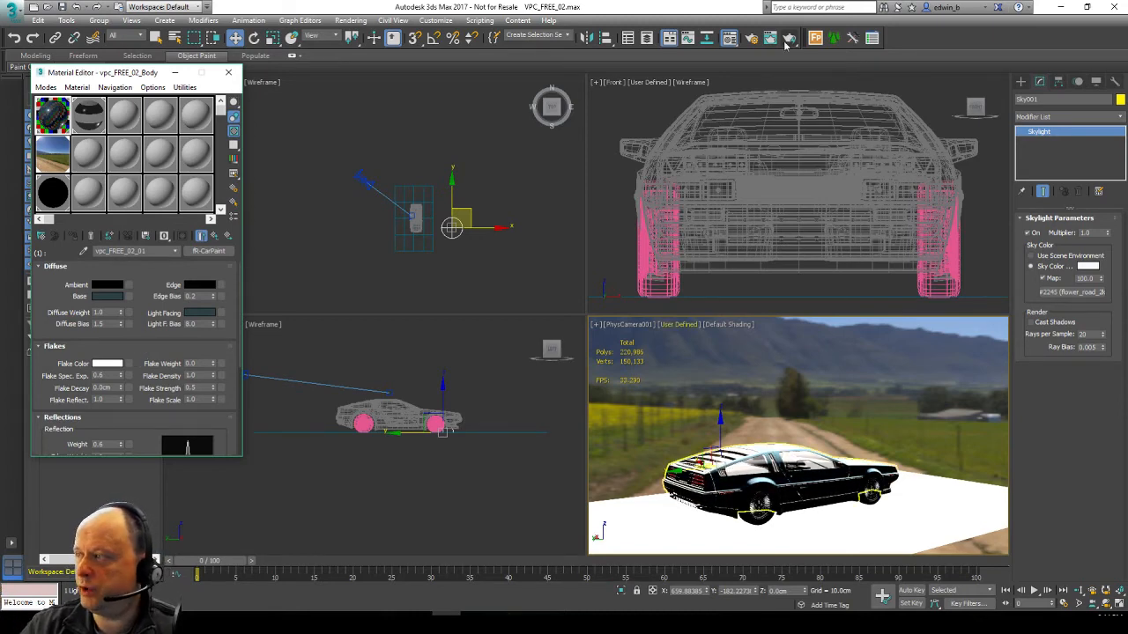
- Switch the render target to ActiveShade Mode and start an interactive render of the PhysCamera001 view
{"action": "left_click", "coordinate": [751, 39]}
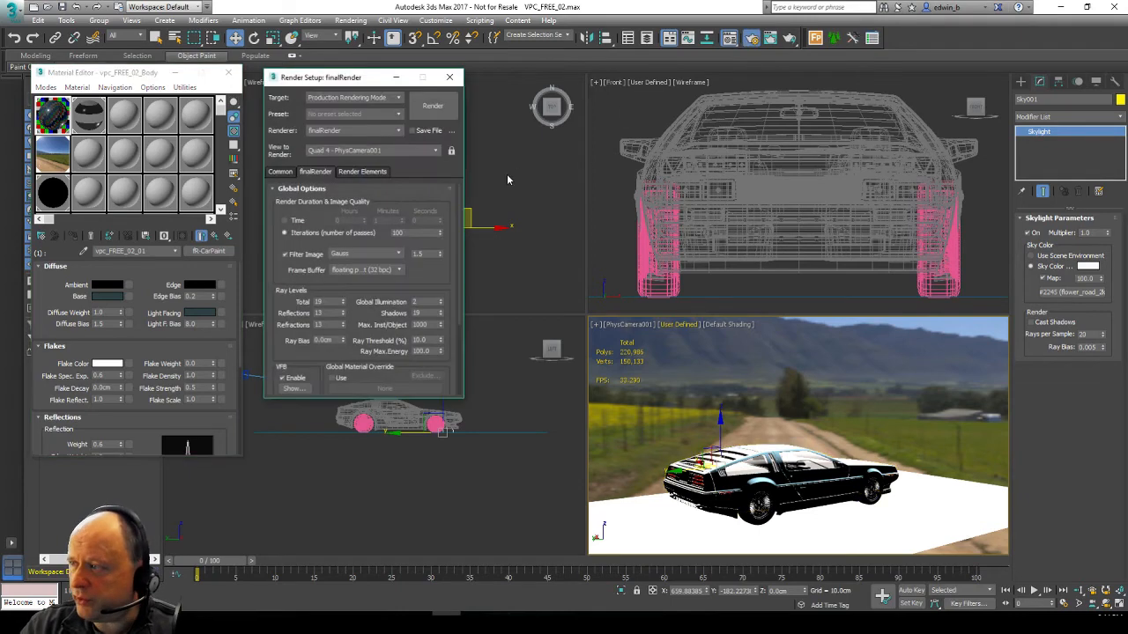
{"action": "left_click", "coordinate": [350, 96]}
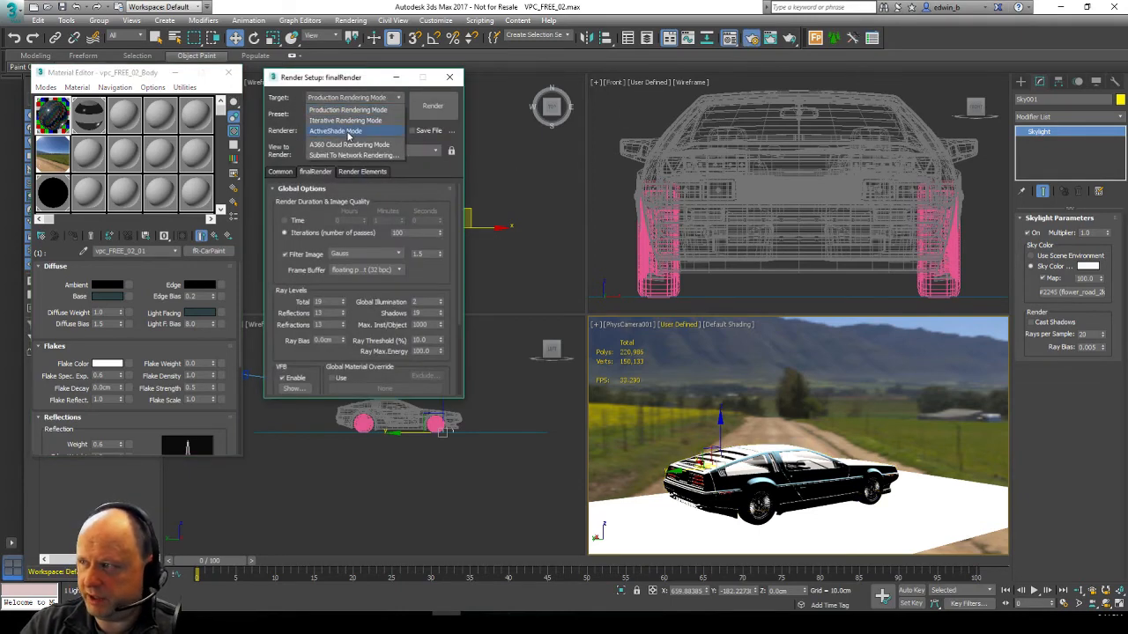
{"action": "left_click", "coordinate": [348, 131]}
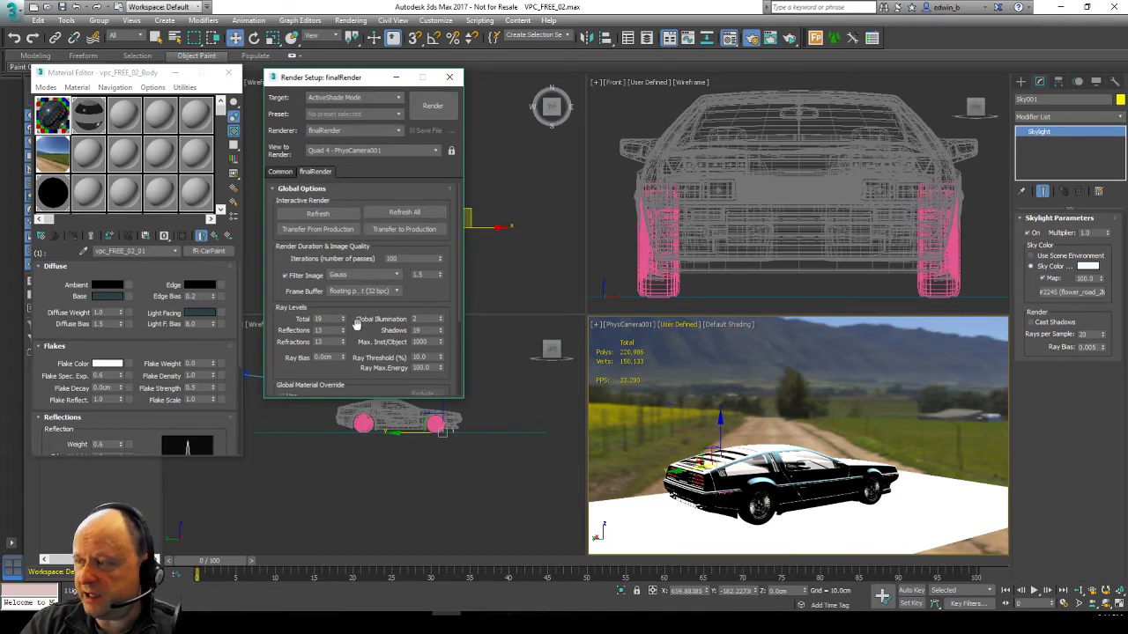
{"action": "mouse_move", "coordinate": [357, 324]}
{"action": "left_mouse_down"}
{"action": "mouse_move", "coordinate": [360, 177]}
{"action": "mouse_move", "coordinate": [345, 323]}
{"action": "left_mouse_up"}
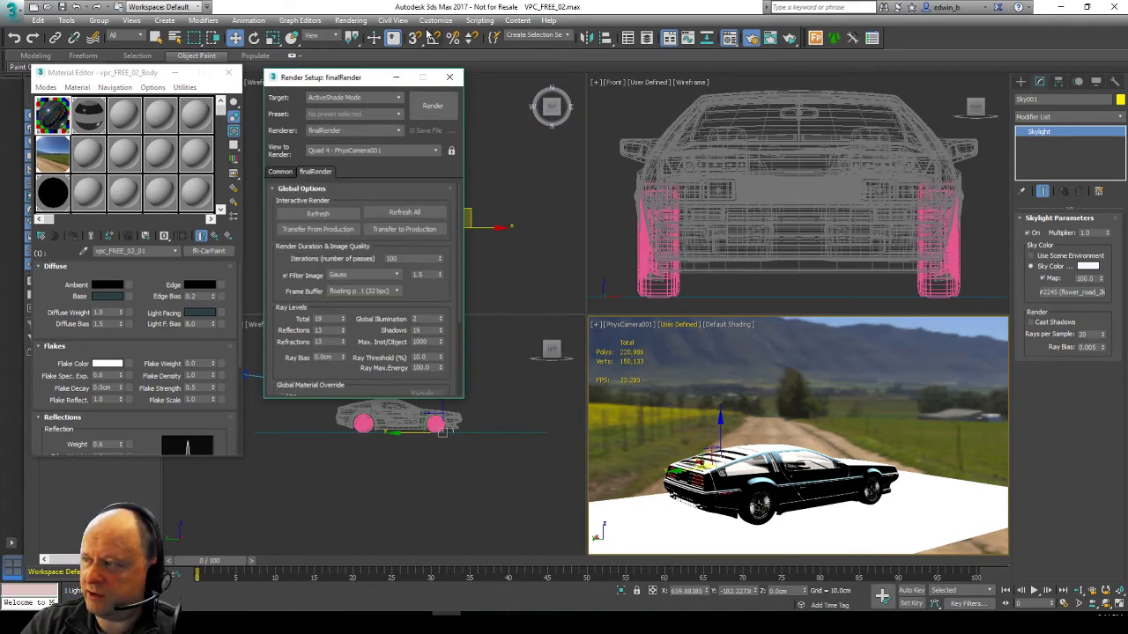
{"action": "left_click", "coordinate": [423, 113]}
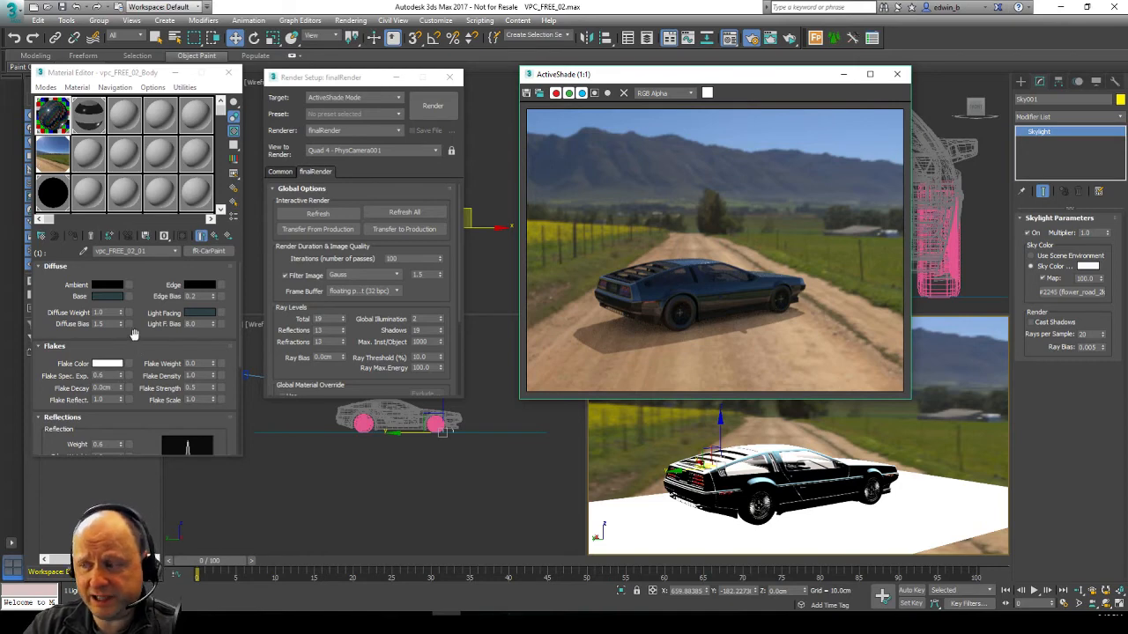
- Change the car paint's Base color to a slightly darkened yellow with a value of about 0.755
{"action": "left_click_drag", "start_coordinate": [133, 335], "coordinate": [133, 323]}
{"action": "left_click", "coordinate": [106, 285]}
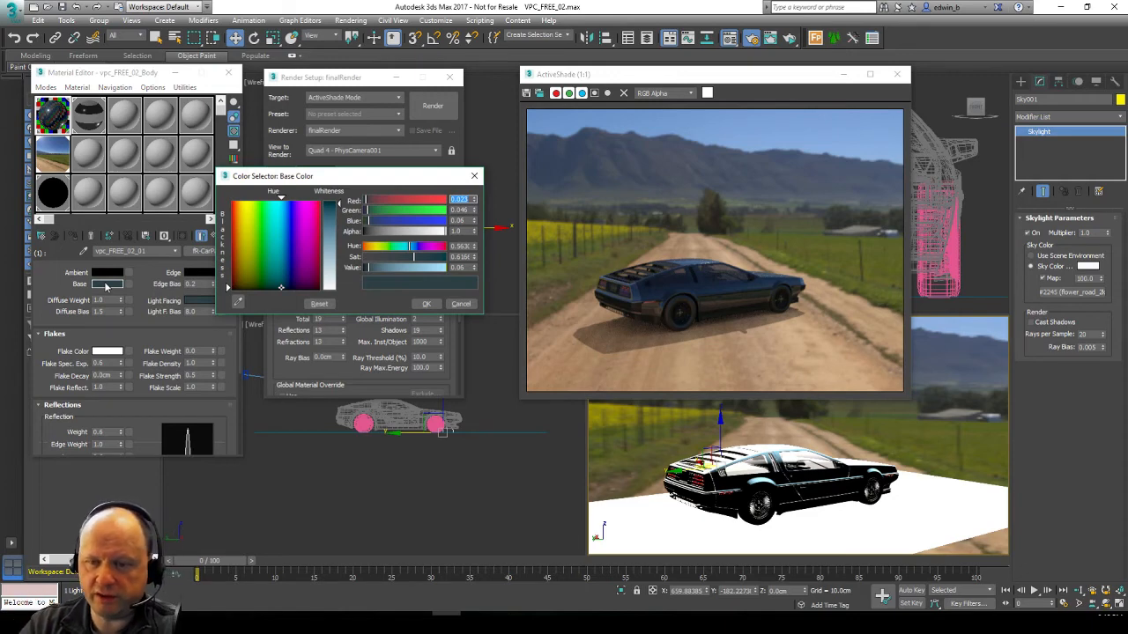
{"action": "left_click", "coordinate": [247, 206]}
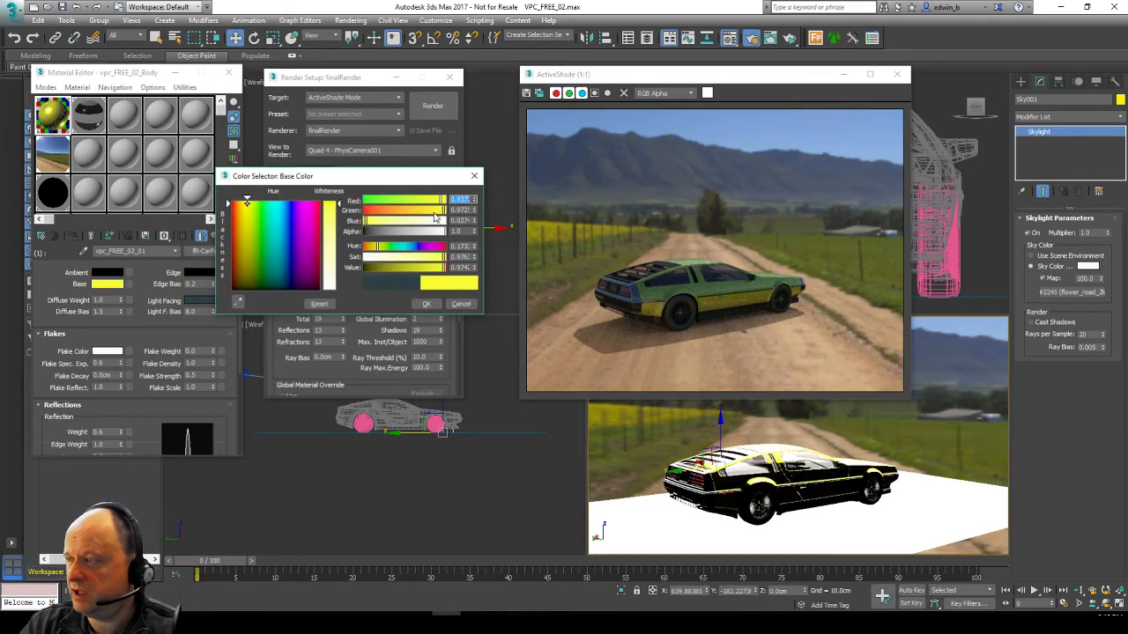
{"action": "left_click", "coordinate": [420, 268]}
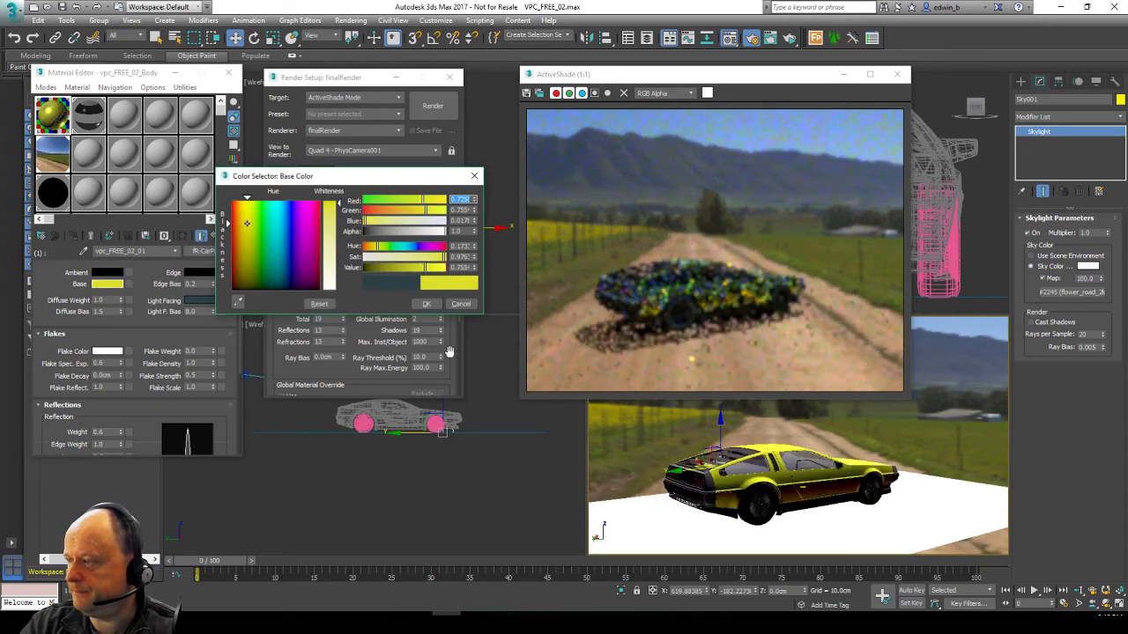
{"action": "left_click", "coordinate": [425, 303]}
- Copy the Base yellow to the Light Facing color and darken it to a value of about 0.539
{"action": "left_click_drag", "start_coordinate": [103, 285], "coordinate": [198, 302]}
{"action": "left_click", "coordinate": [130, 268]}
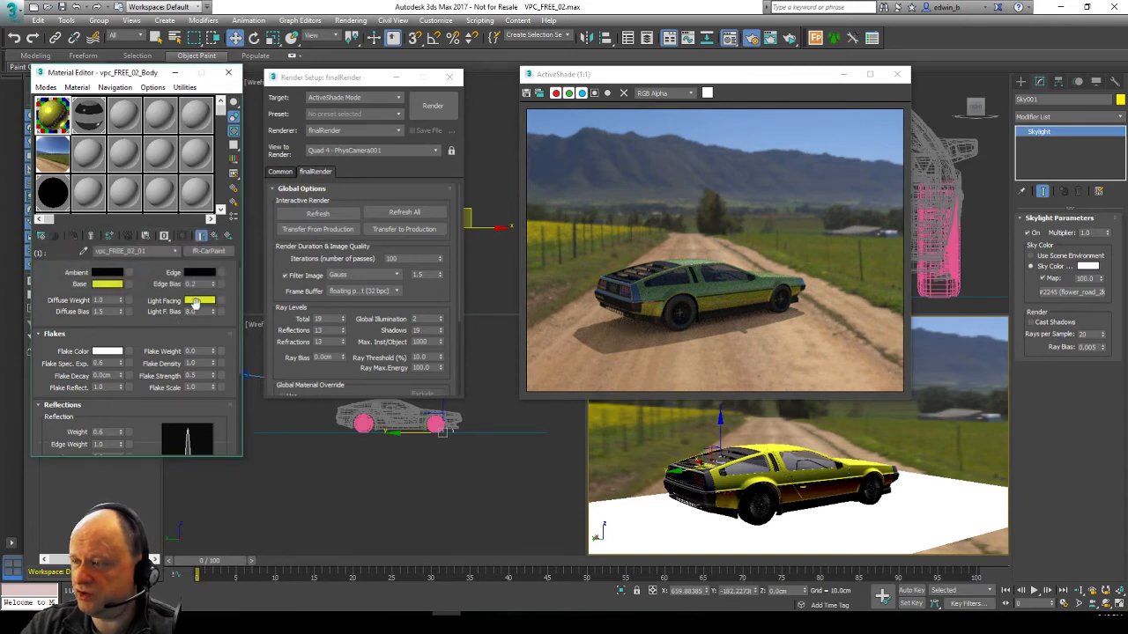
{"action": "left_click", "coordinate": [198, 300]}
{"action": "left_click_drag", "start_coordinate": [416, 269], "coordinate": [407, 269]}
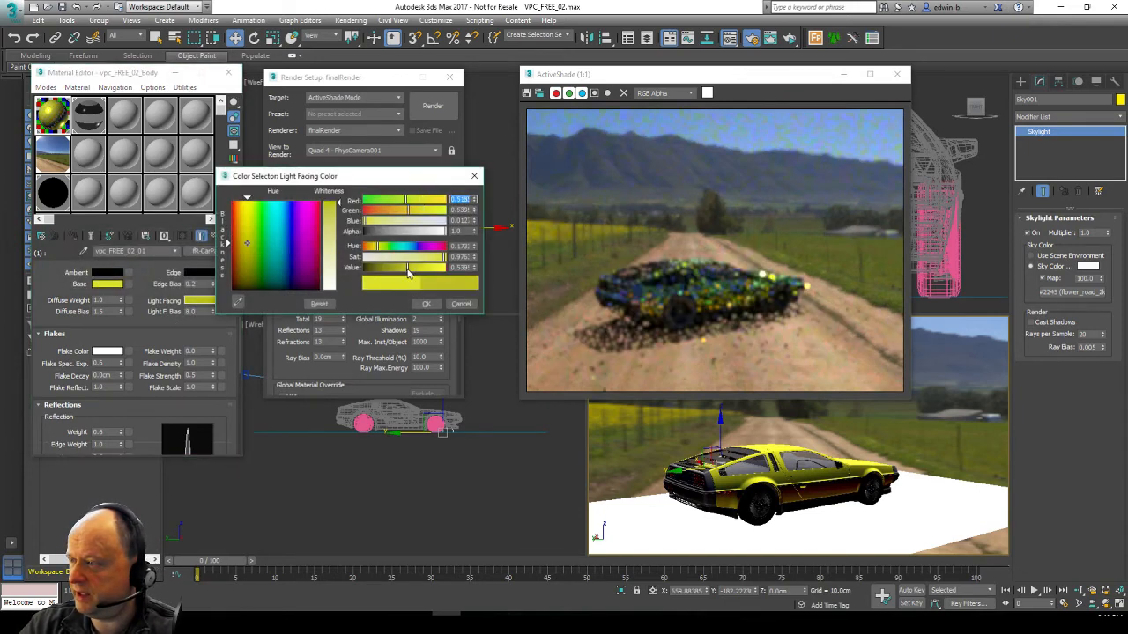
{"action": "left_click", "coordinate": [426, 304]}
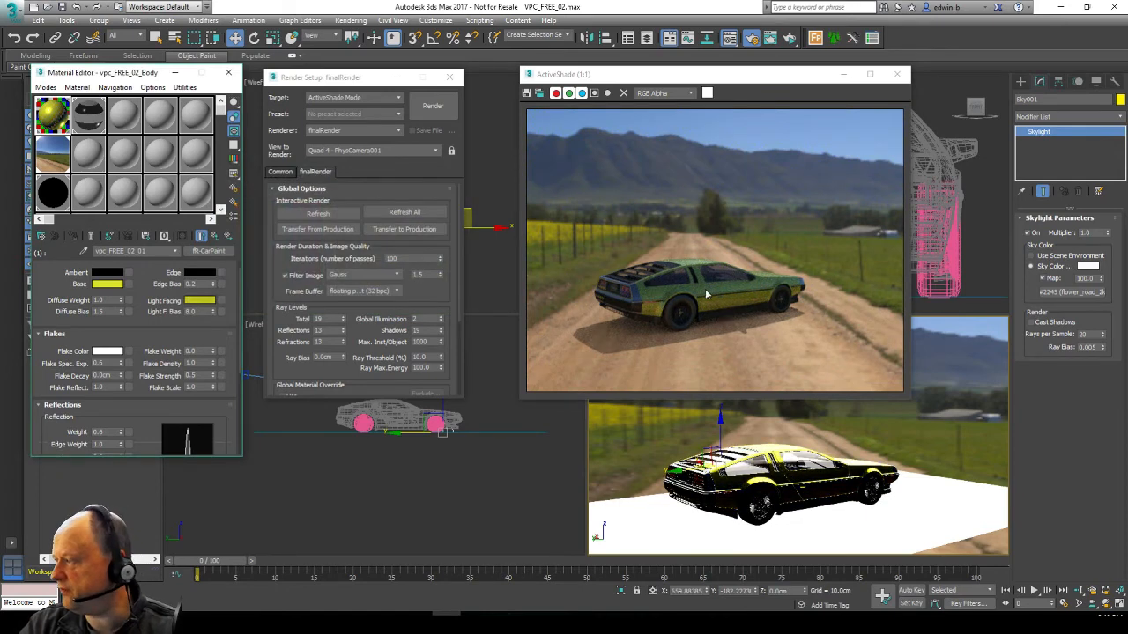
- Dolly PhysCamera001 slightly closer so the car appears larger in the camera view
{"action": "left_click", "coordinate": [1079, 590]}
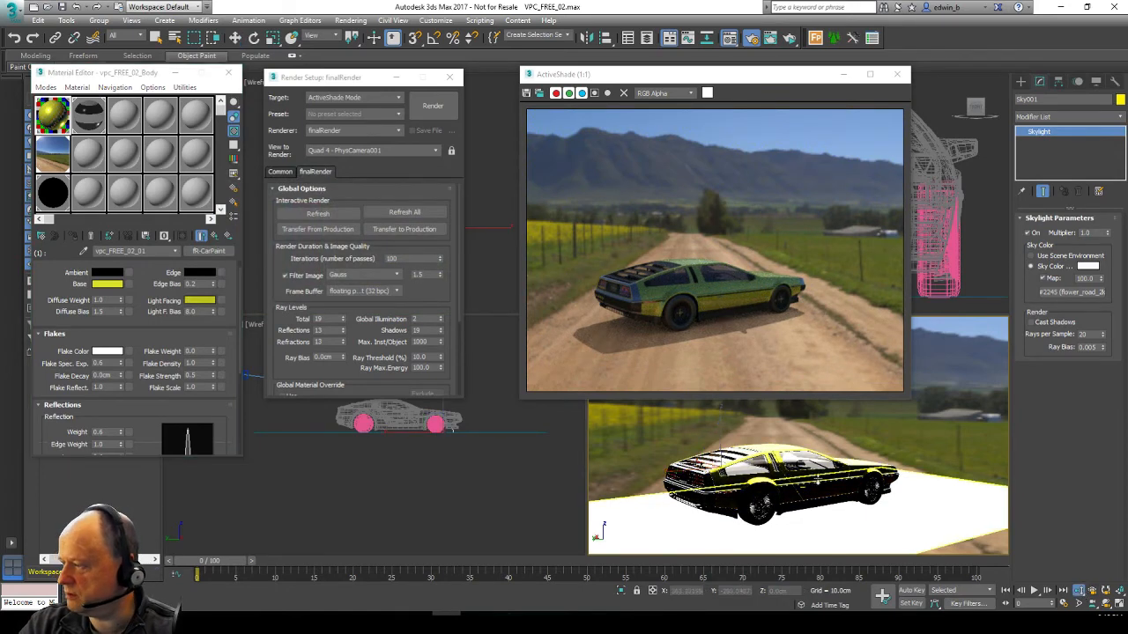
{"action": "left_click_drag", "start_coordinate": [797, 502], "coordinate": [762, 507]}
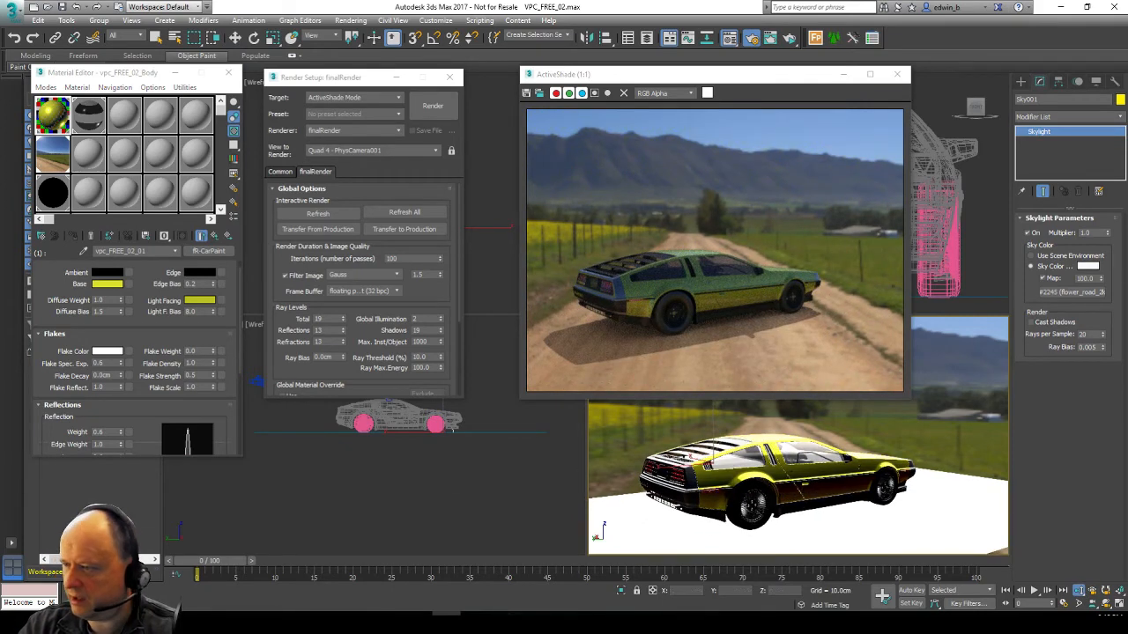
- Set the car paint's coating weight to 0.79, reflection weight to 0.81, and reflection glossiness to 0.84
{"action": "mouse_move", "coordinate": [141, 397]}
{"action": "left_mouse_down"}
{"action": "mouse_move", "coordinate": [120, 250]}
{"action": "mouse_move", "coordinate": [124, 275]}
{"action": "left_mouse_up"}
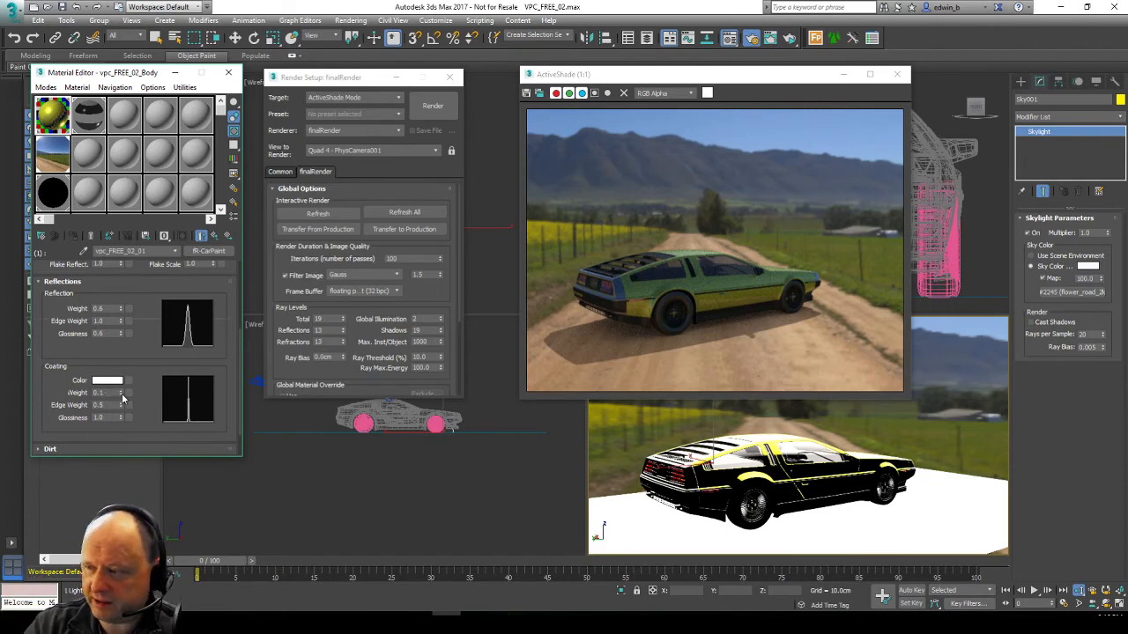
{"action": "mouse_move", "coordinate": [124, 393]}
{"action": "left_mouse_down"}
{"action": "mouse_move", "coordinate": [117, 353]}
{"action": "mouse_move", "coordinate": [125, 383]}
{"action": "left_mouse_up"}
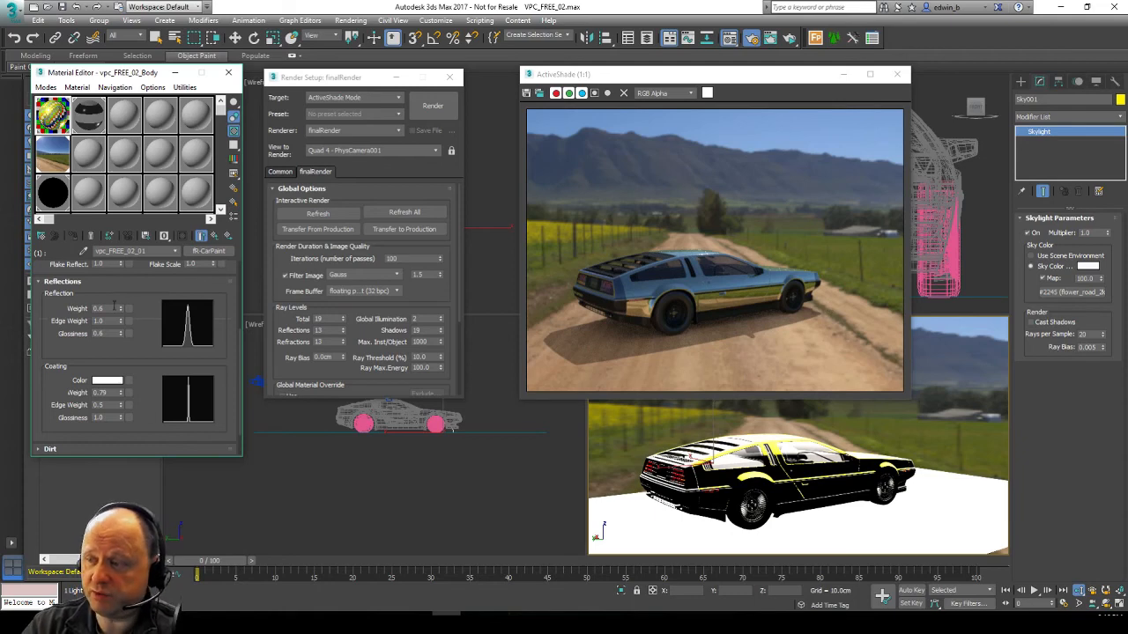
{"action": "left_click_drag", "start_coordinate": [121, 309], "coordinate": [120, 293]}
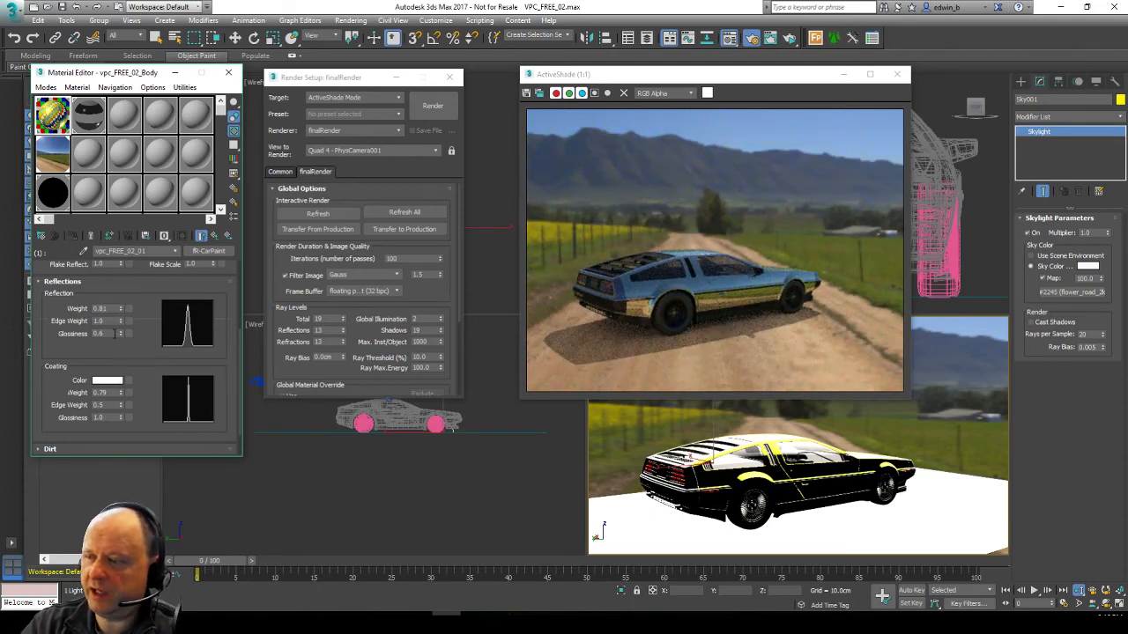
{"action": "mouse_move", "coordinate": [122, 334]}
{"action": "left_mouse_down"}
{"action": "mouse_move", "coordinate": [121, 324]}
{"action": "mouse_move", "coordinate": [121, 347]}
{"action": "left_mouse_up"}
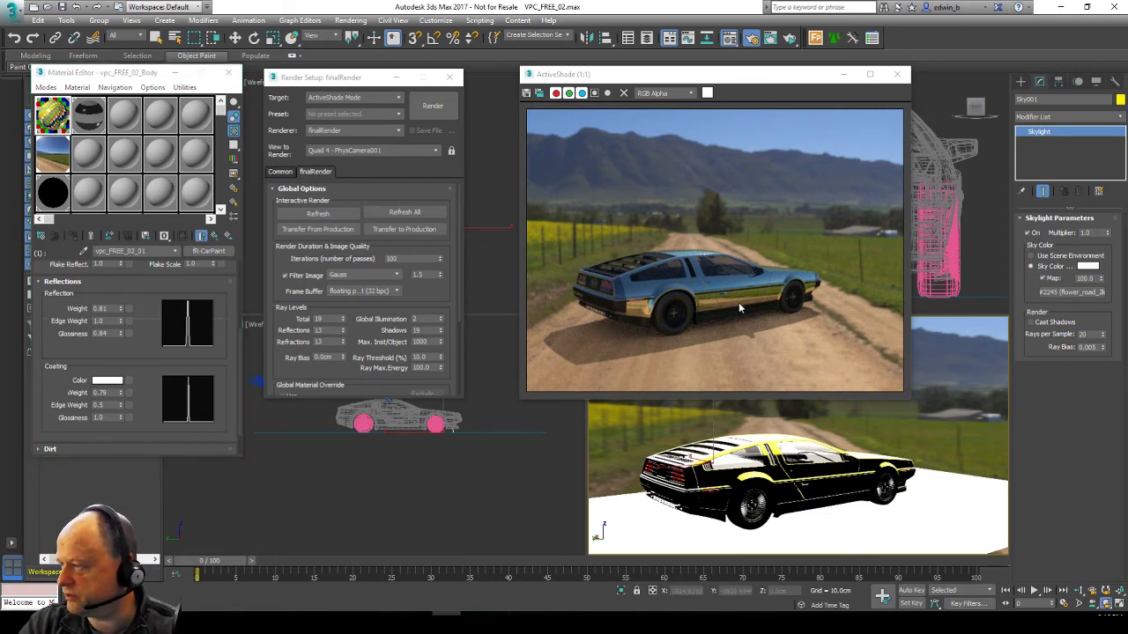
- Bring PhysCamera001 in close on the car's side and set the car paint's coating glossiness to 0.8
{"action": "left_click_drag", "start_coordinate": [812, 478], "coordinate": [848, 478]}
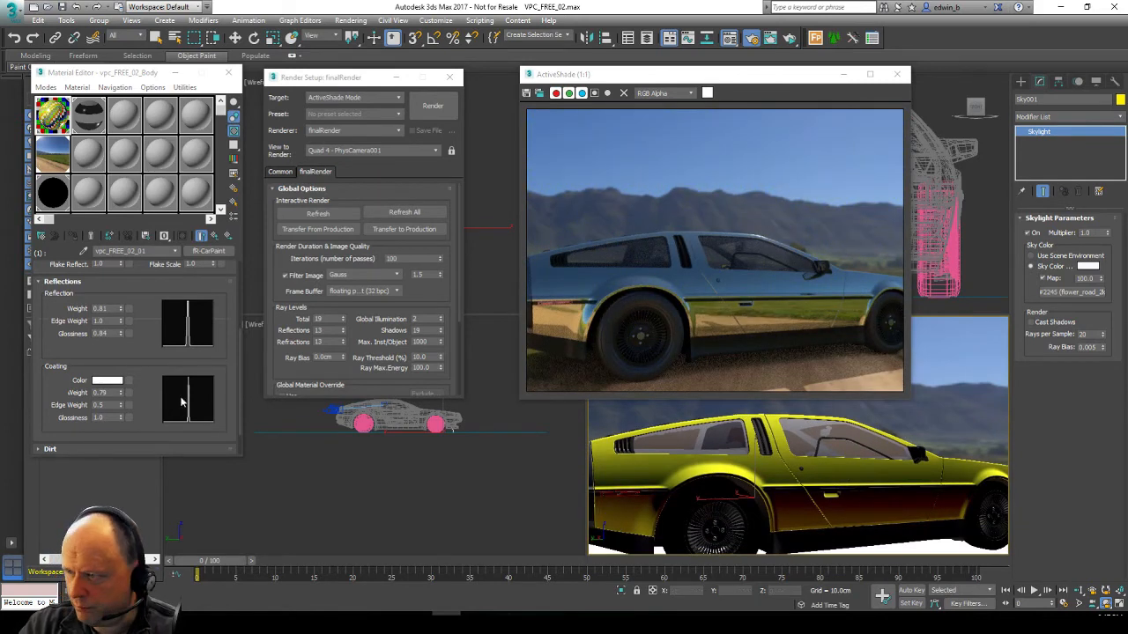
{"action": "left_click_drag", "start_coordinate": [111, 418], "coordinate": [52, 416]}
{"action": "type", "text": "0."}
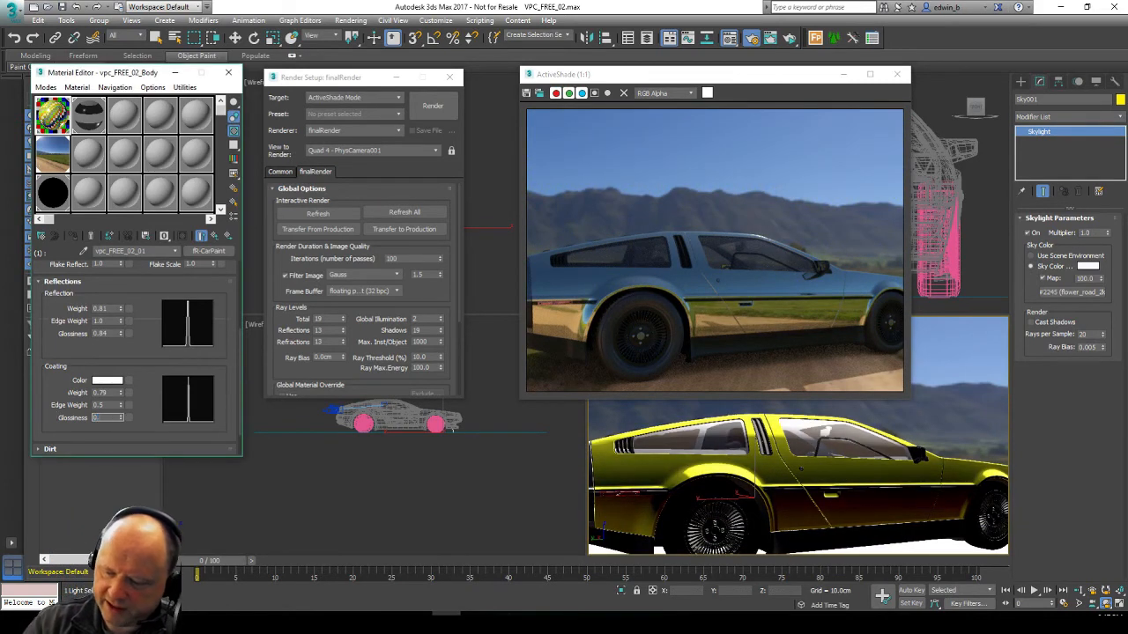
{"action": "type", "text": "8"}
{"action": "key", "text": "Return"}
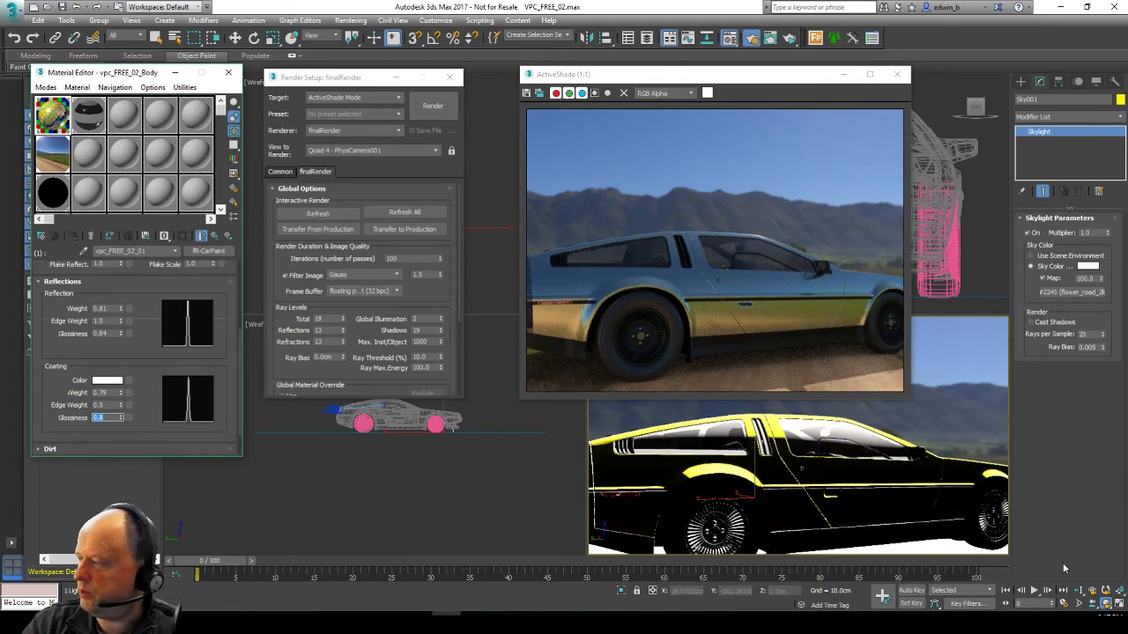
- Dolly PhysCamera001 back until the whole car fits in the camera view
{"action": "left_click", "coordinate": [1078, 590]}
{"action": "left_click", "coordinate": [753, 300]}
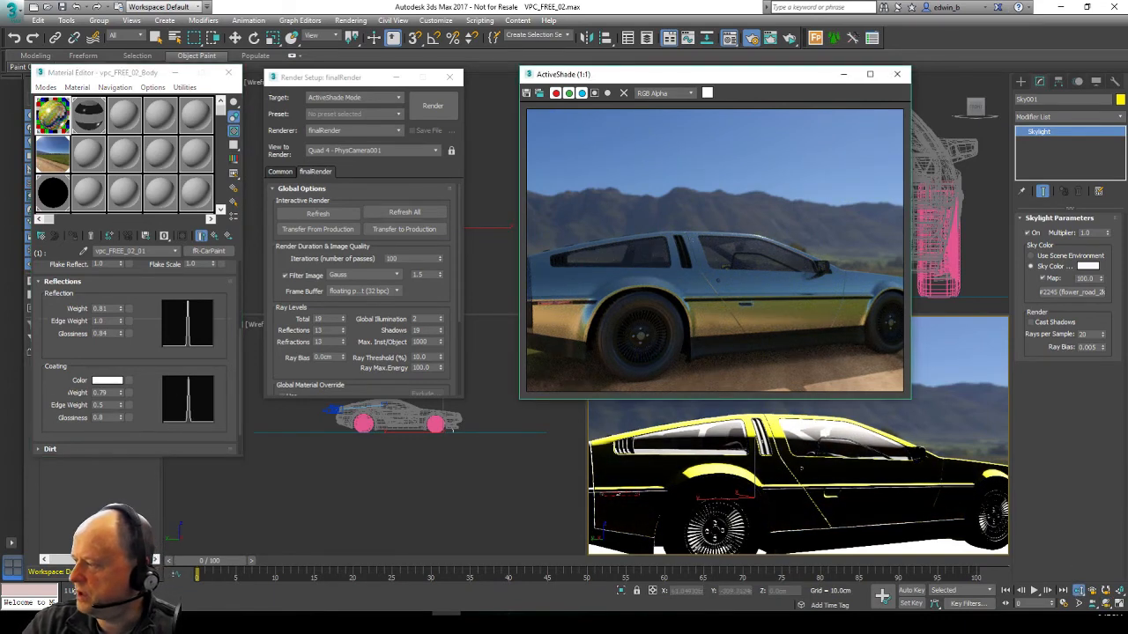
{"action": "mouse_move", "coordinate": [815, 455]}
{"action": "left_mouse_down"}
{"action": "mouse_move", "coordinate": [787, 457]}
{"action": "mouse_move", "coordinate": [799, 464]}
{"action": "left_mouse_up"}
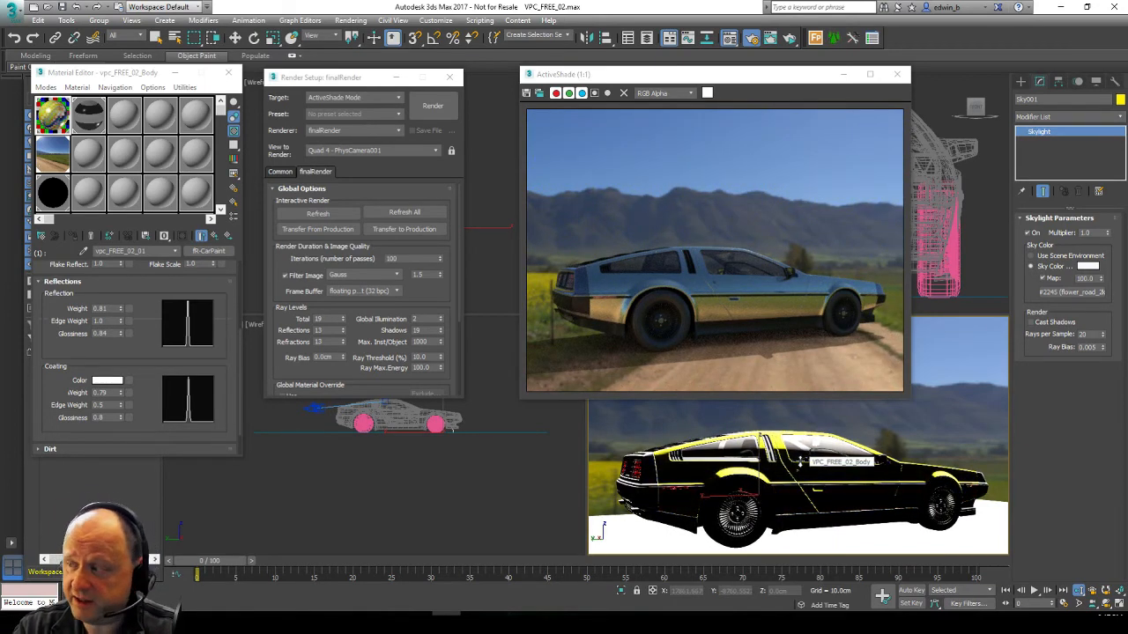
- Close the Render Setup and ActiveShade windows and display the flower_road_2k.hdr bitmap's parameters in the Material Editor
{"action": "left_click", "coordinate": [449, 77]}
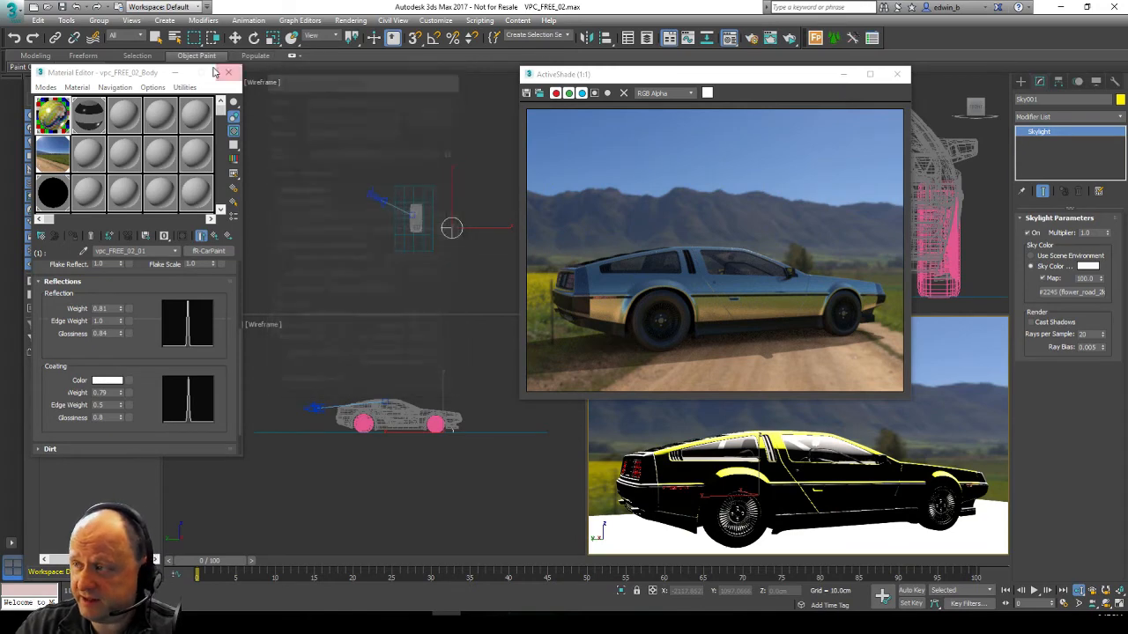
{"action": "left_click", "coordinate": [62, 152]}
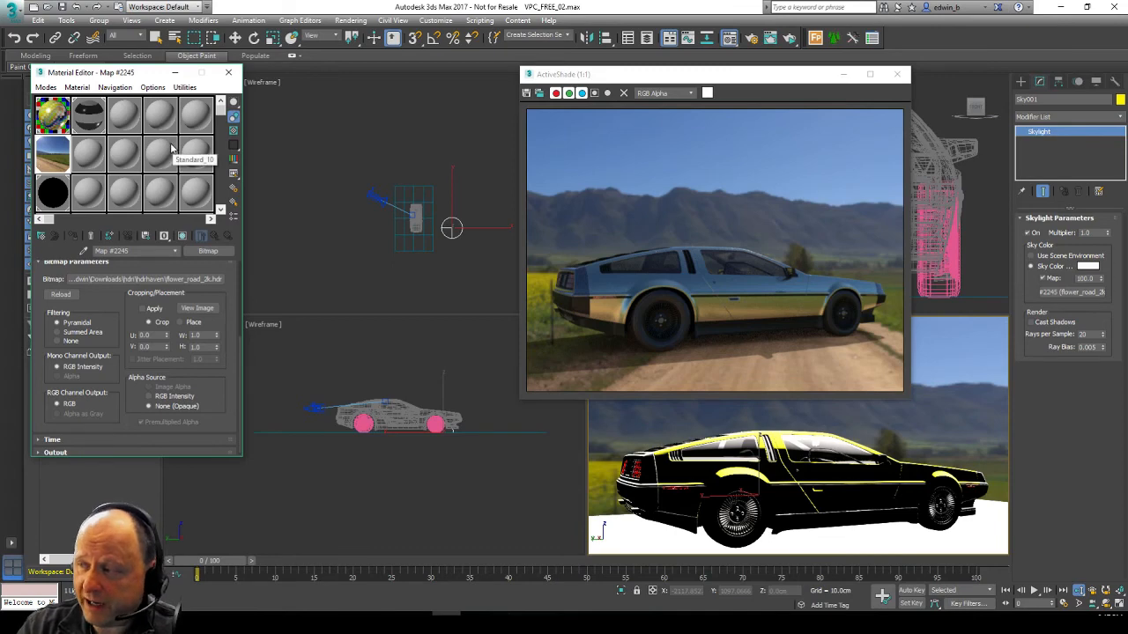
{"action": "left_click", "coordinate": [318, 177]}
{"action": "middle_click_drag", "start_coordinate": [318, 177], "coordinate": [352, 175]}
{"action": "scroll", "coordinate": [381, 210], "scroll_direction": "up", "scroll_amount": 4}
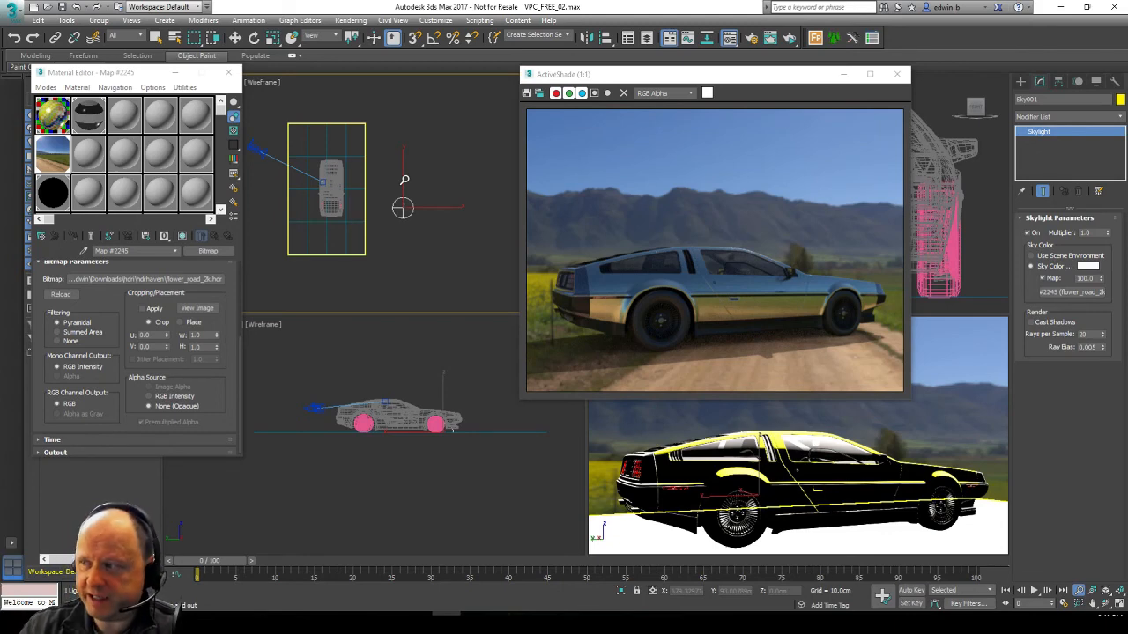
{"action": "left_click", "coordinate": [897, 74]}
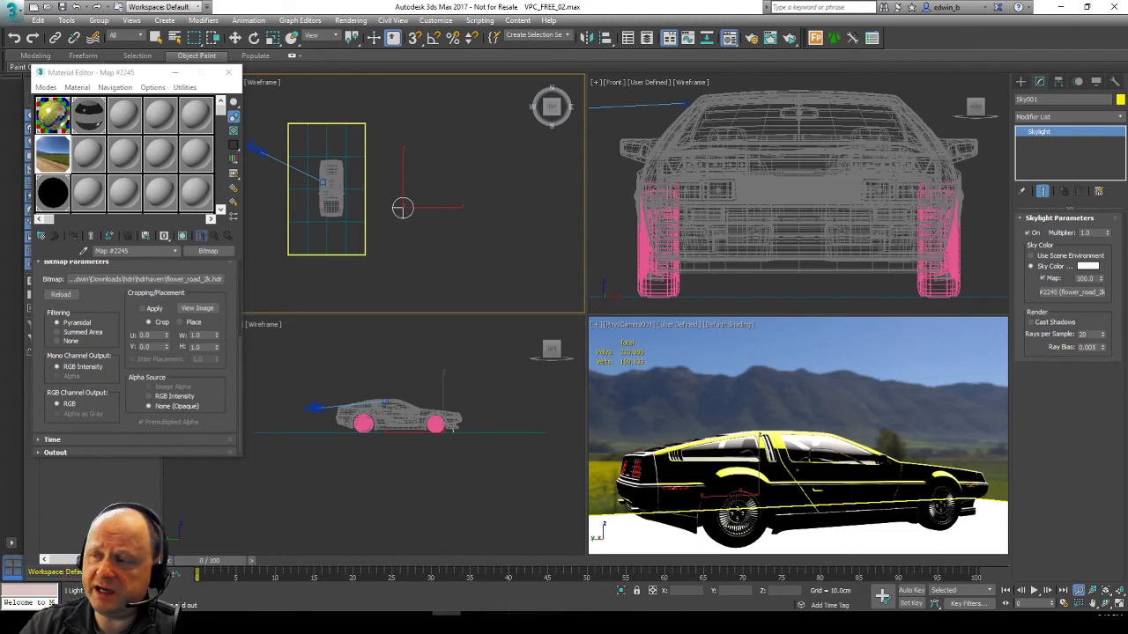
- Review the scene's environment map assignment alongside the Coordinates settings of the flower_road_2k.hdr bitmap
{"action": "left_click", "coordinate": [51, 152]}
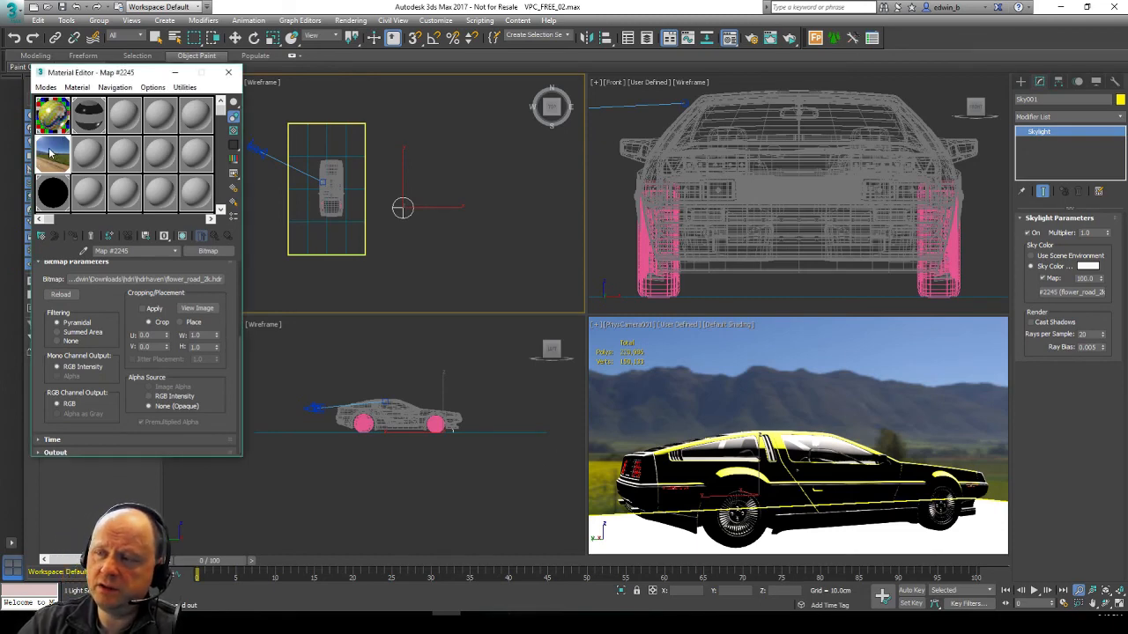
{"action": "left_click", "coordinate": [362, 20]}
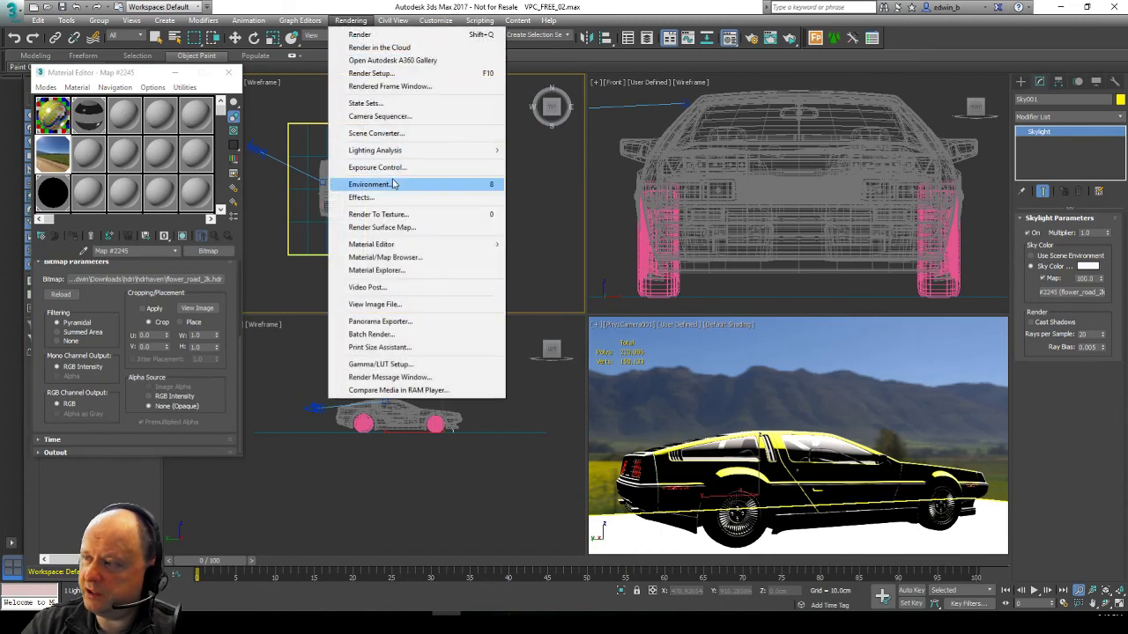
{"action": "left_click", "coordinate": [392, 184]}
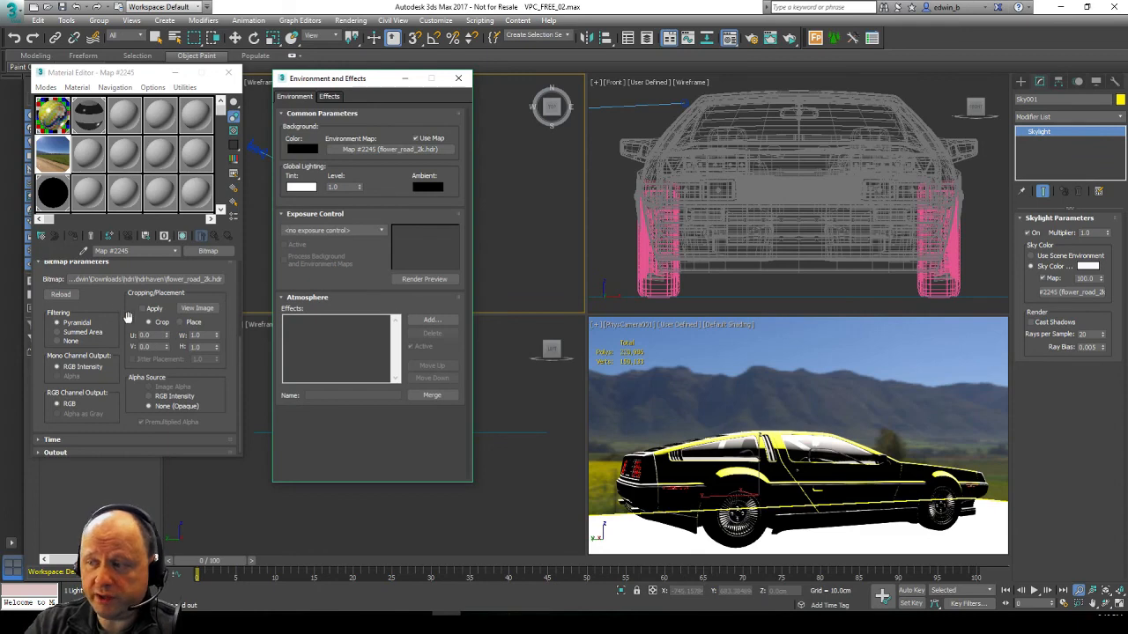
{"action": "left_click_drag", "start_coordinate": [110, 304], "coordinate": [118, 380]}
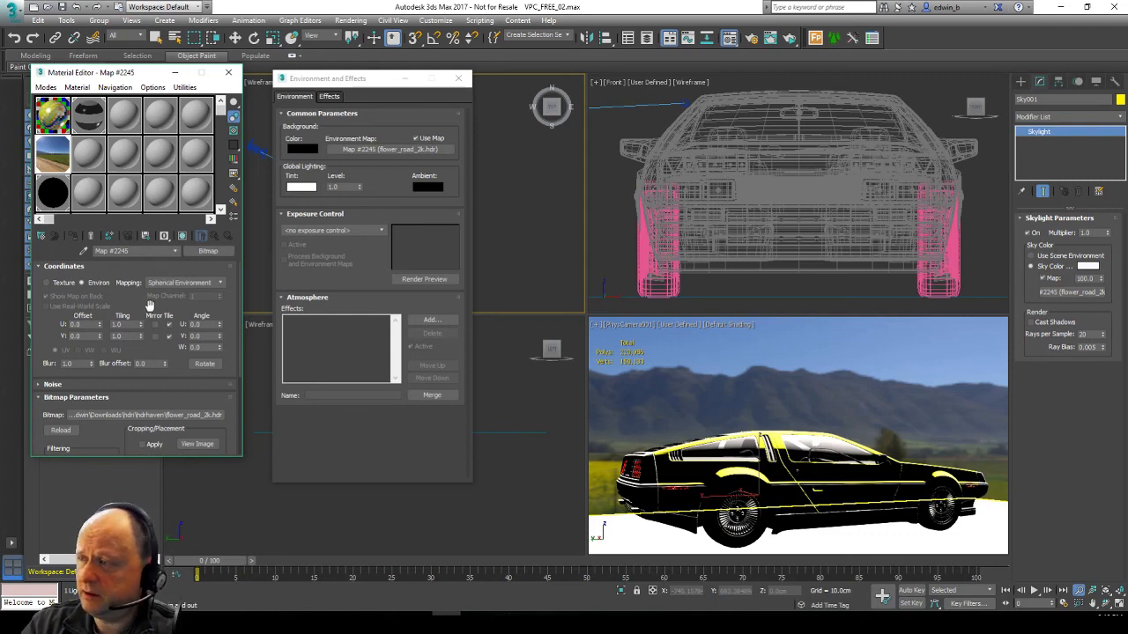
{"action": "left_click_drag", "start_coordinate": [340, 83], "coordinate": [331, 155]}
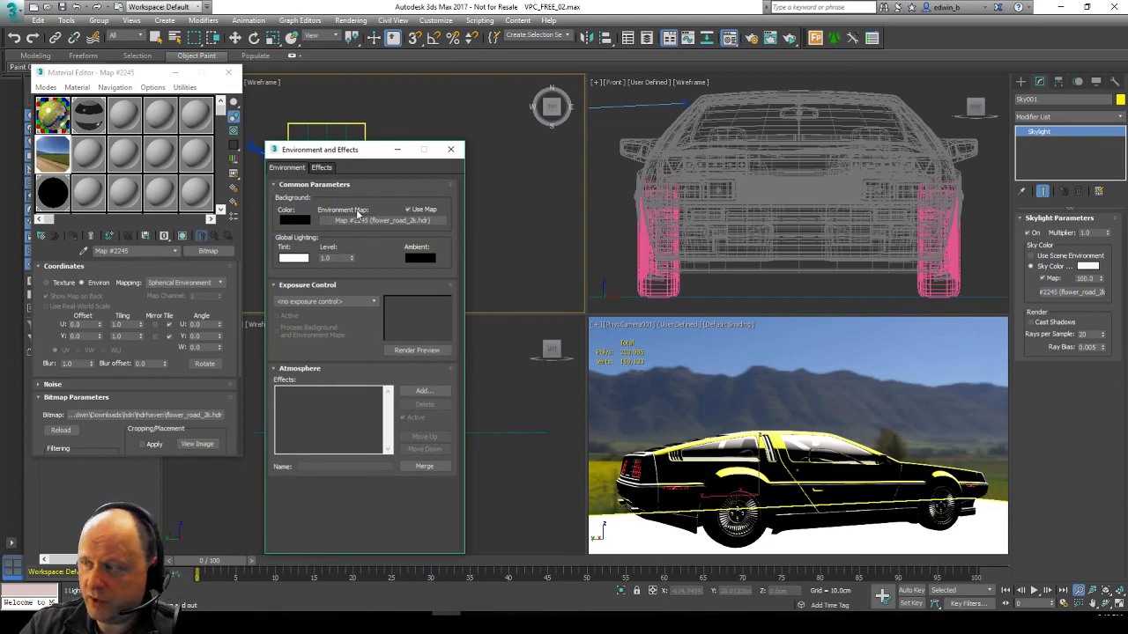
{"action": "left_click", "coordinate": [450, 149]}
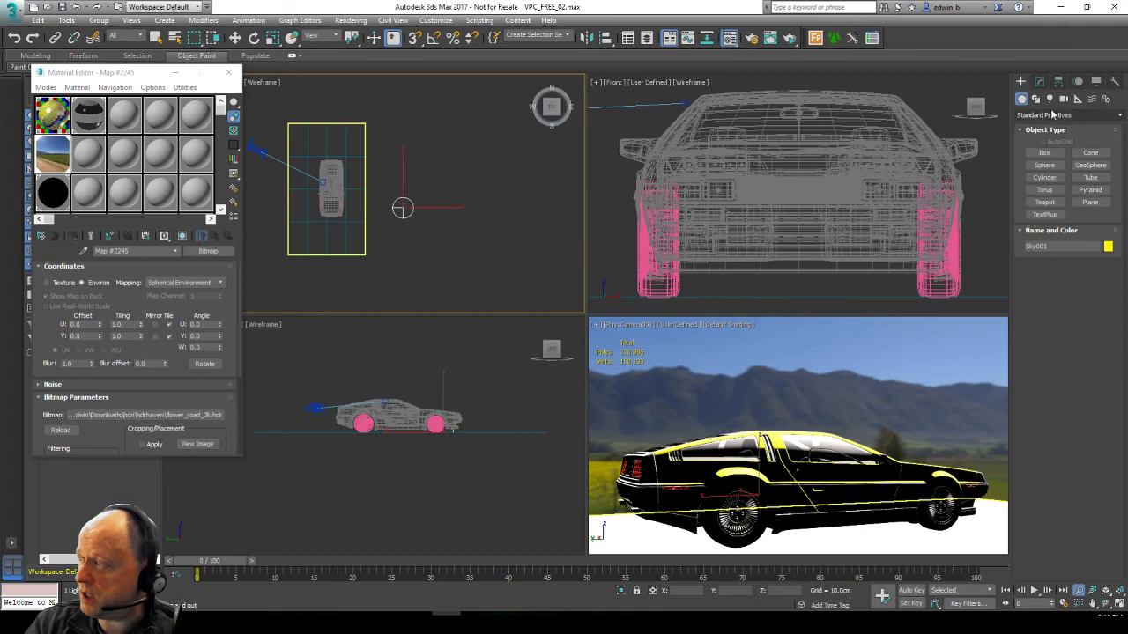
- Show the Standard light types available for creation
{"action": "left_click", "coordinate": [1049, 99]}
{"action": "left_click", "coordinate": [1054, 115]}
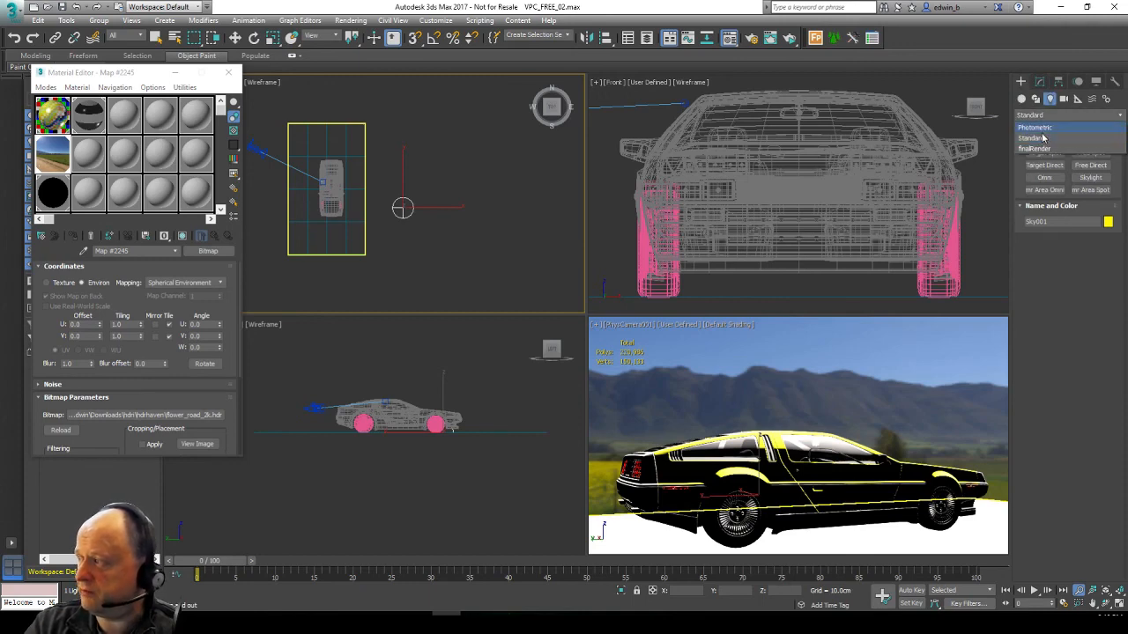
{"action": "left_click", "coordinate": [1045, 138]}
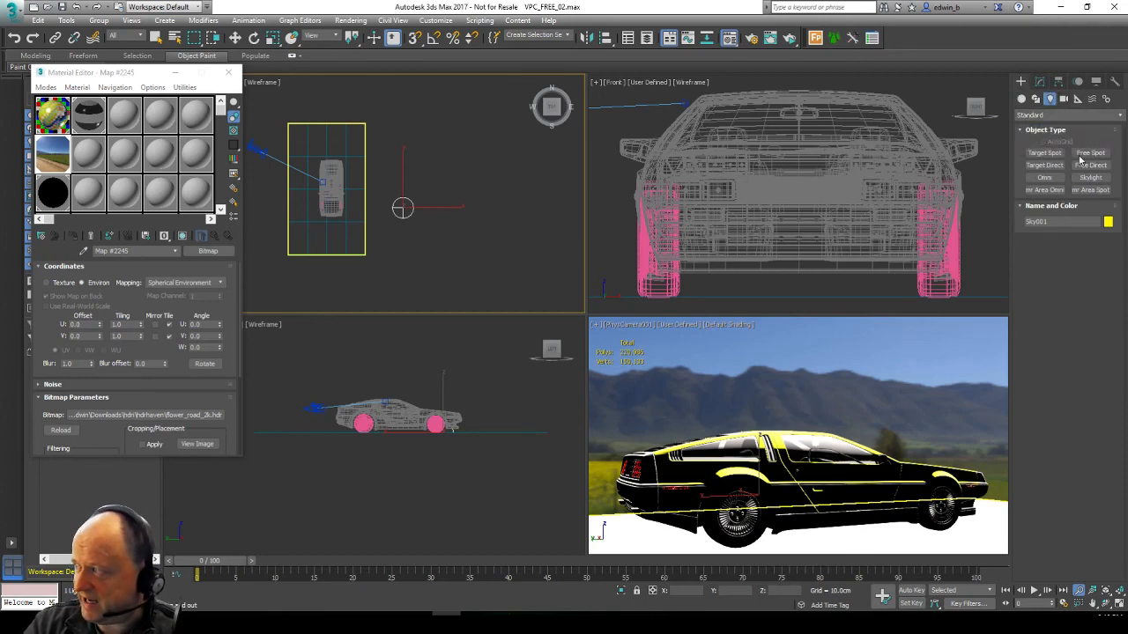